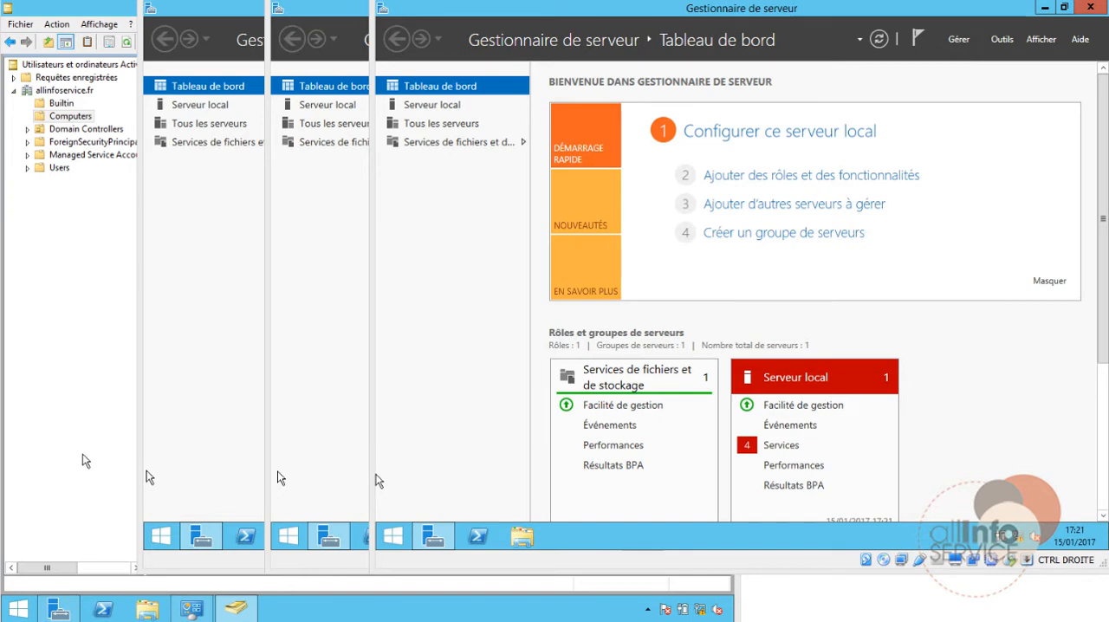
Step: On the DC1 server, hide the Active Directory users and computers console and display the system information
left_click(235, 609)
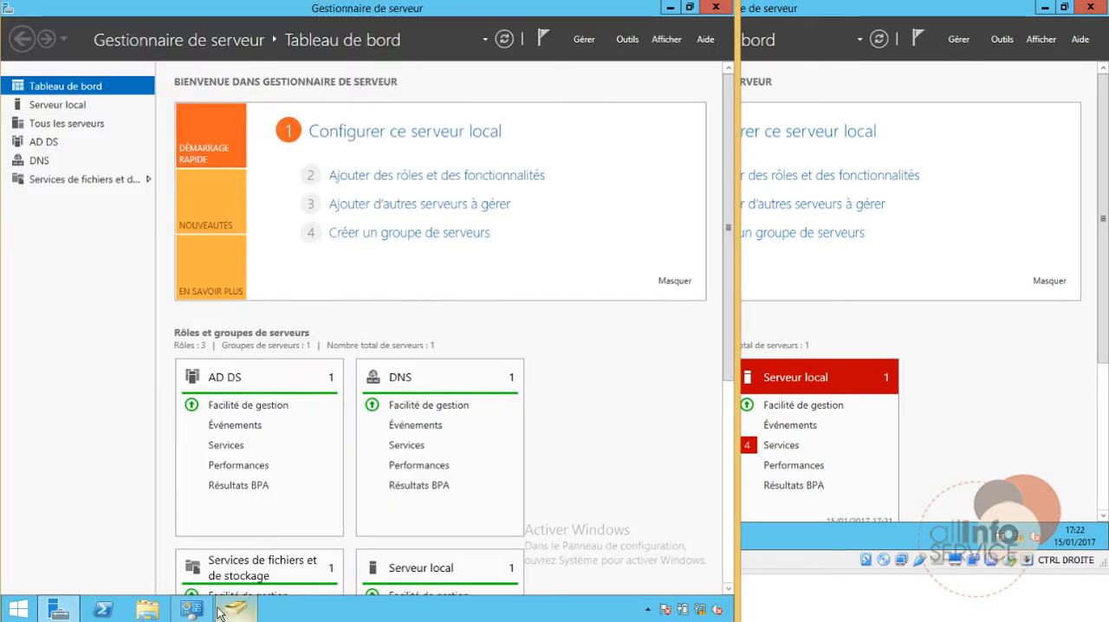
key("super+x")
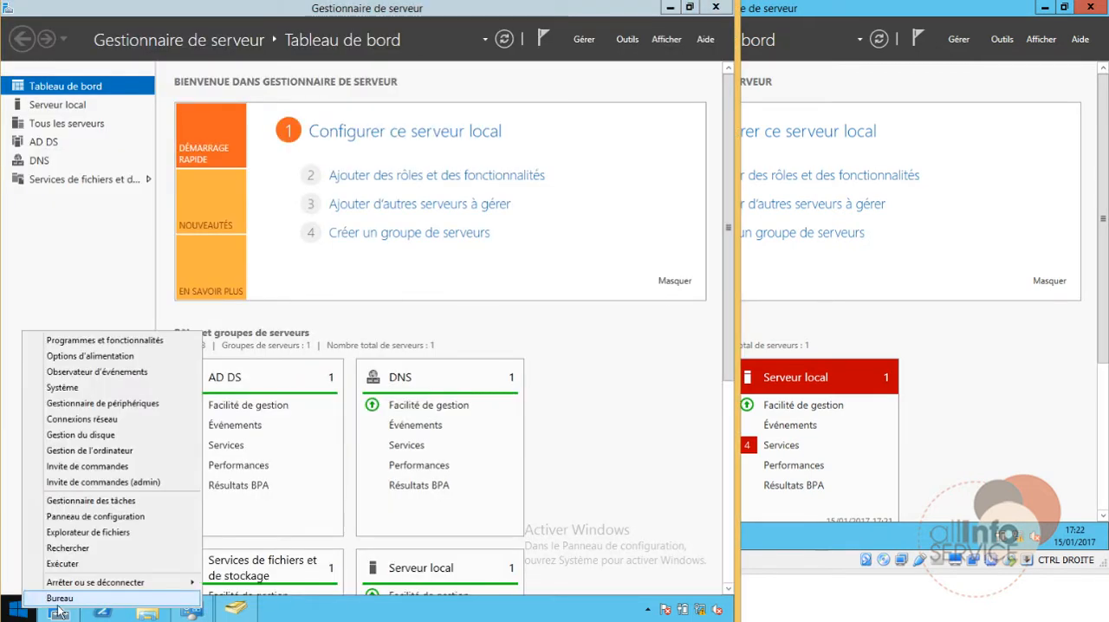
left_click(185, 614)
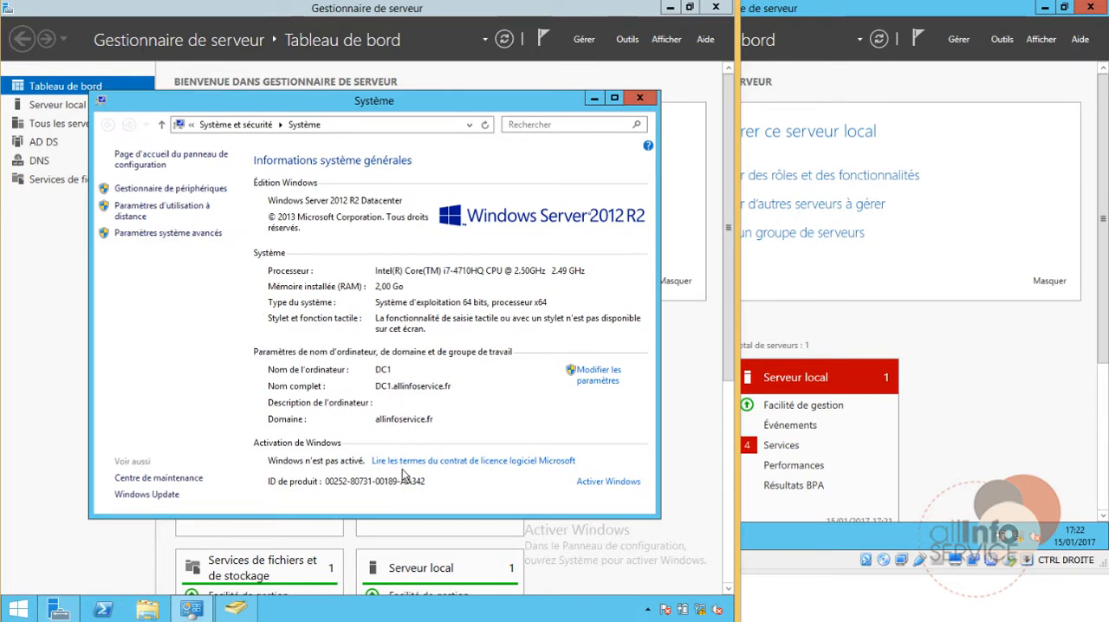
Step: Switch to the NLB-02 virtual machine and display its system information to check the computer name and domain
mouse_move(364, 620)
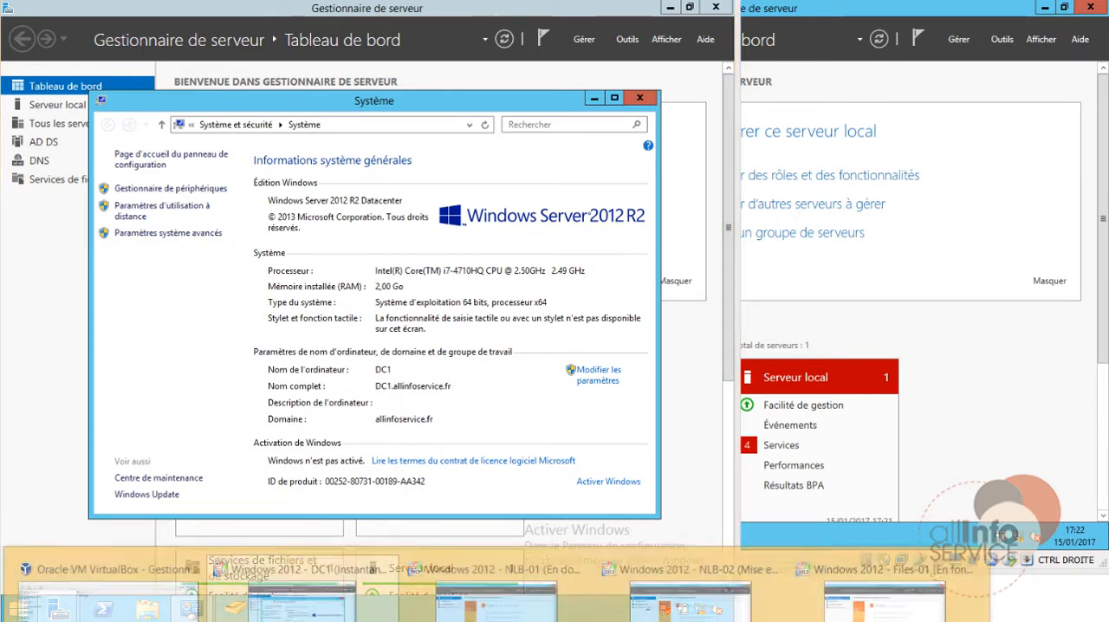
left_click(471, 593)
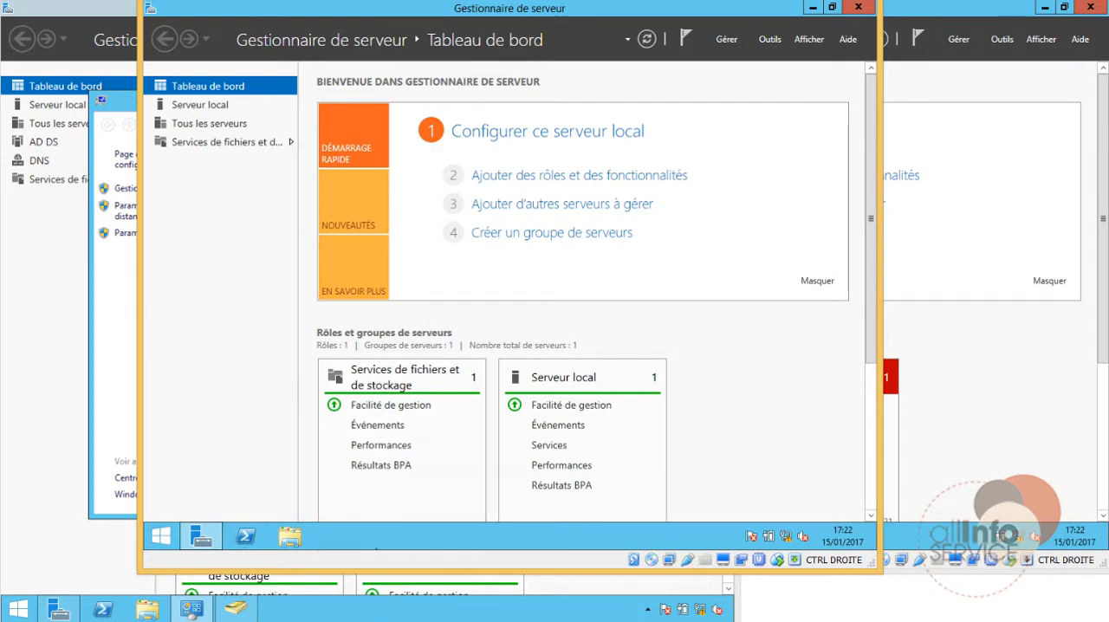
left_click(433, 620)
left_click(684, 593)
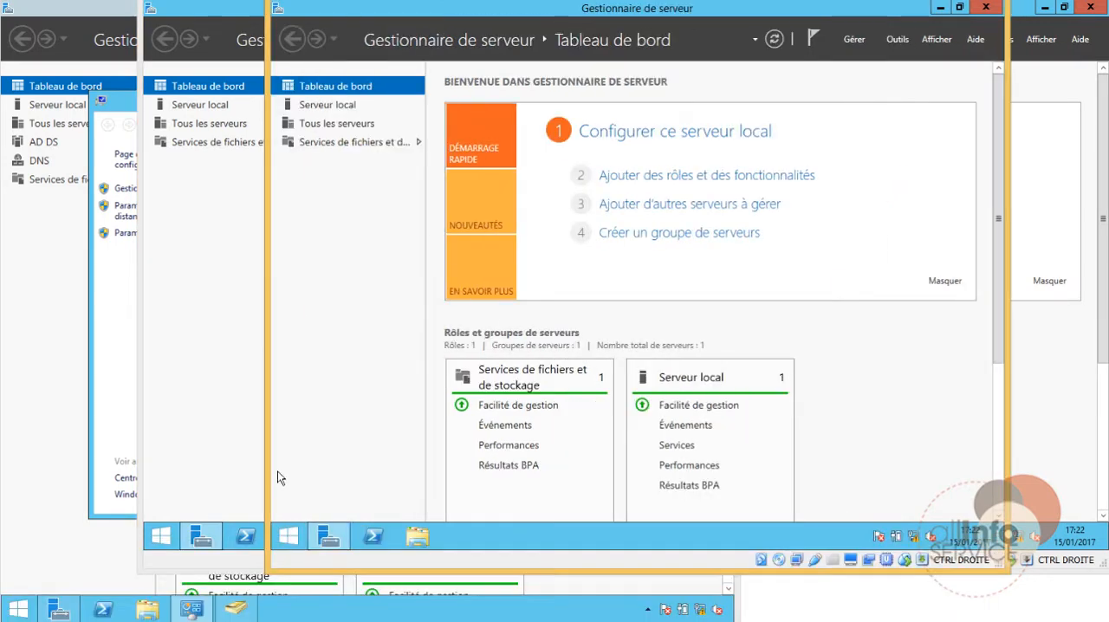
right_click(289, 537)
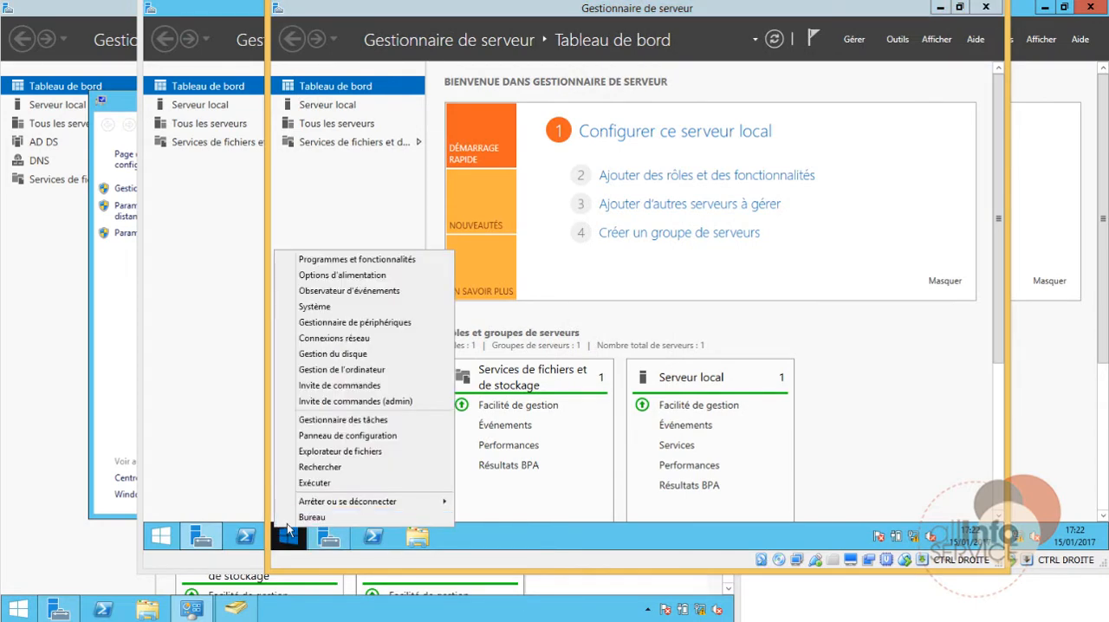
left_click(330, 308)
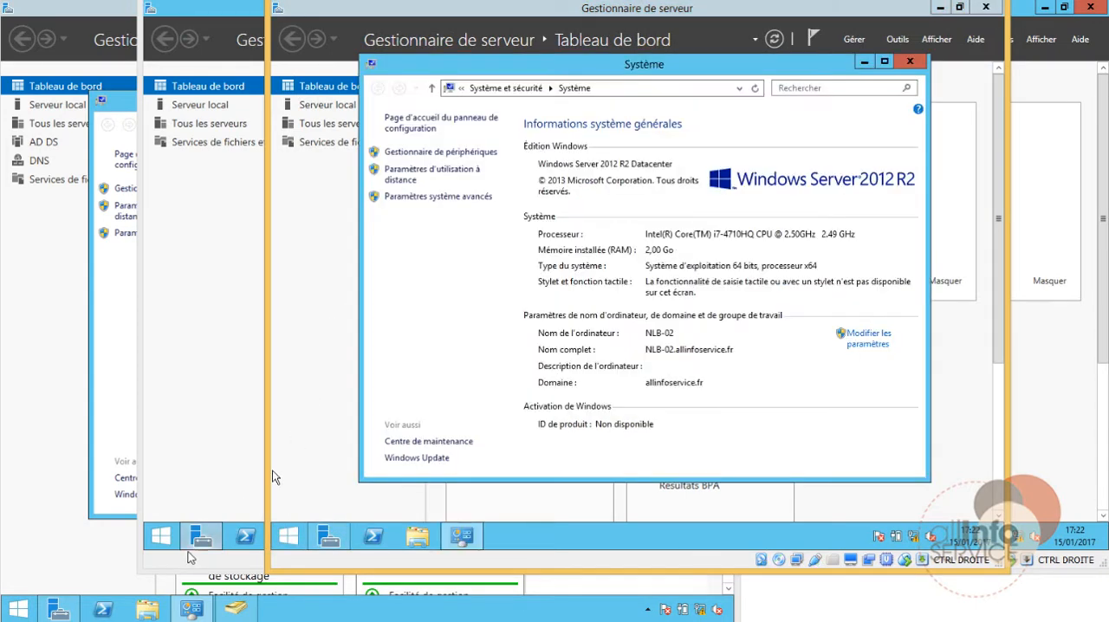
Step: Display the system information on the NLB-01 and FILES-01 virtual machines to check their names and domain
left_click(170, 543)
right_click(170, 542)
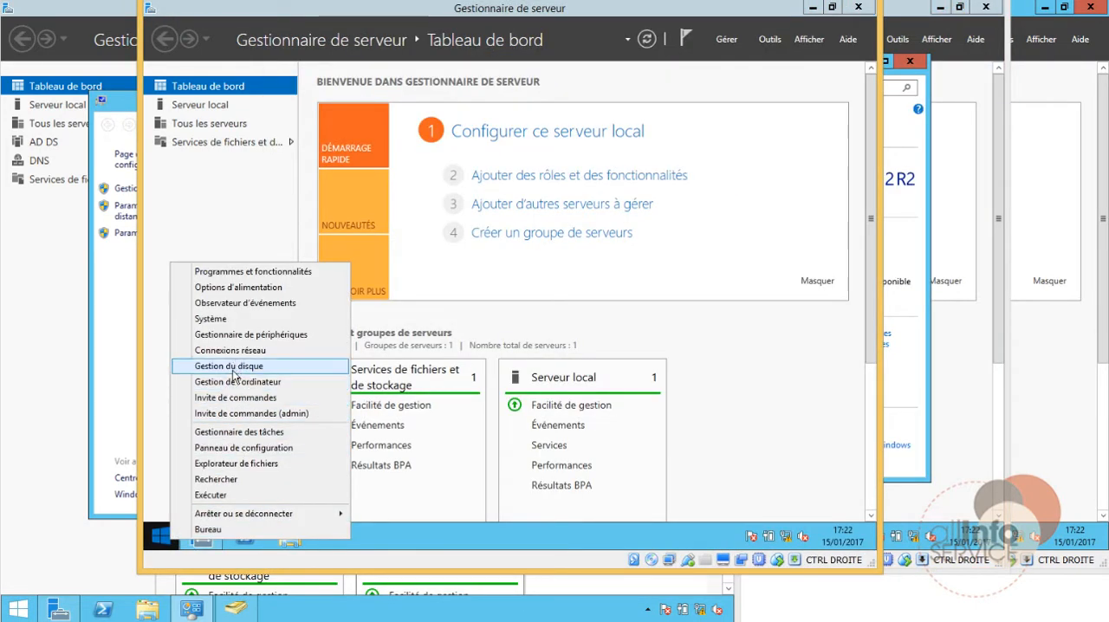
left_click(240, 321)
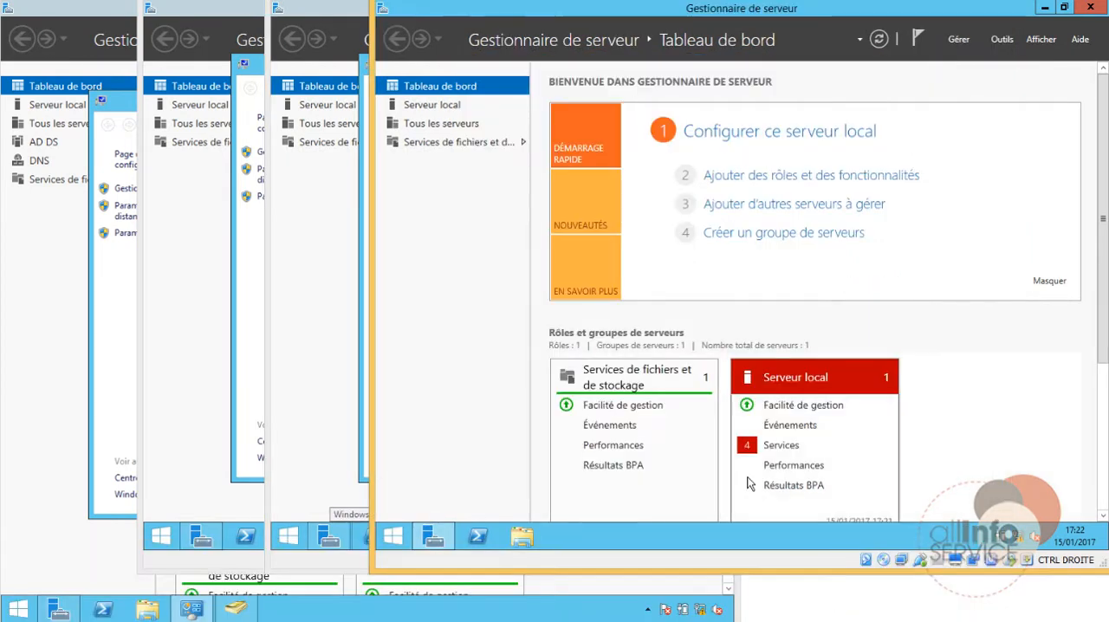
right_click(393, 537)
left_click(441, 314)
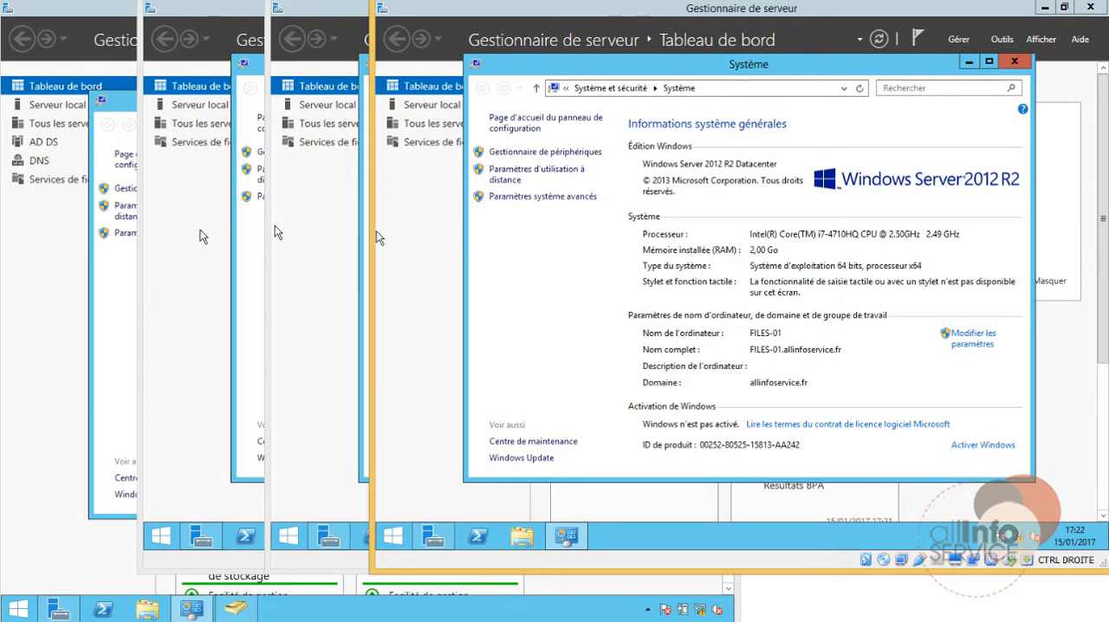
Step: On NLB-01, start adding roles and features with a role-based installation, targeting NLB-01.allinfoservice.fr
left_click(201, 232)
left_click(628, 174)
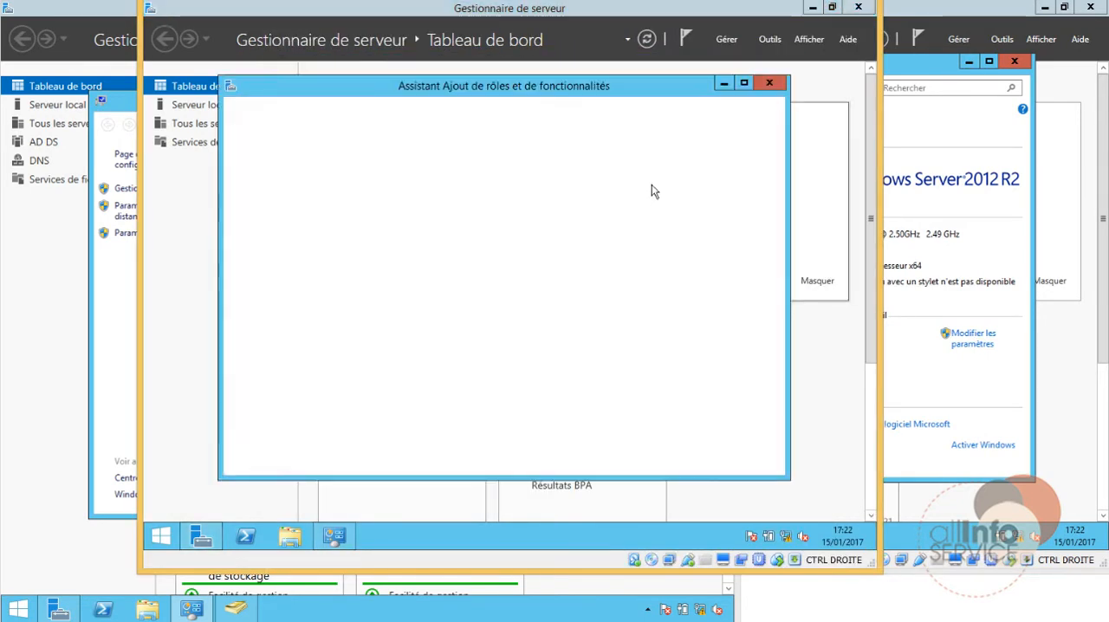
left_click(612, 465)
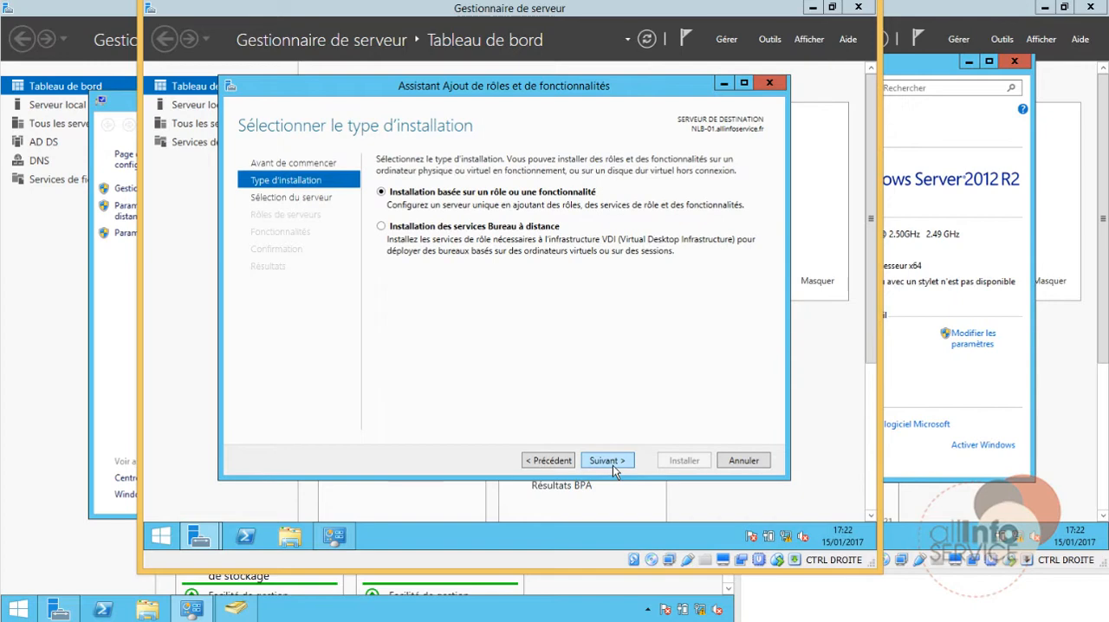
left_click(613, 466)
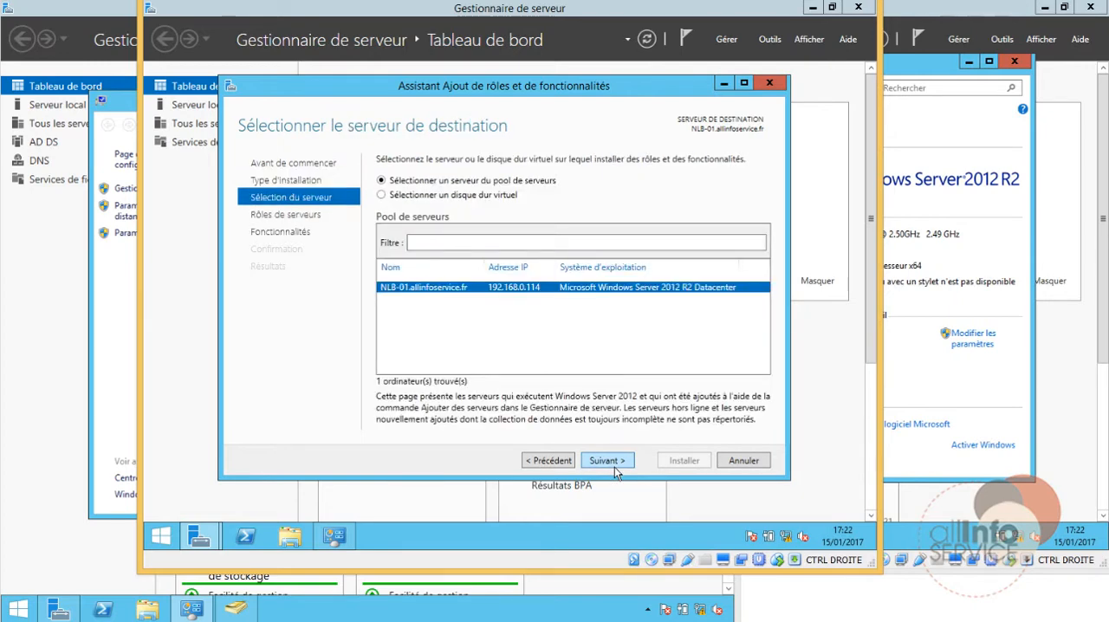
left_click(614, 467)
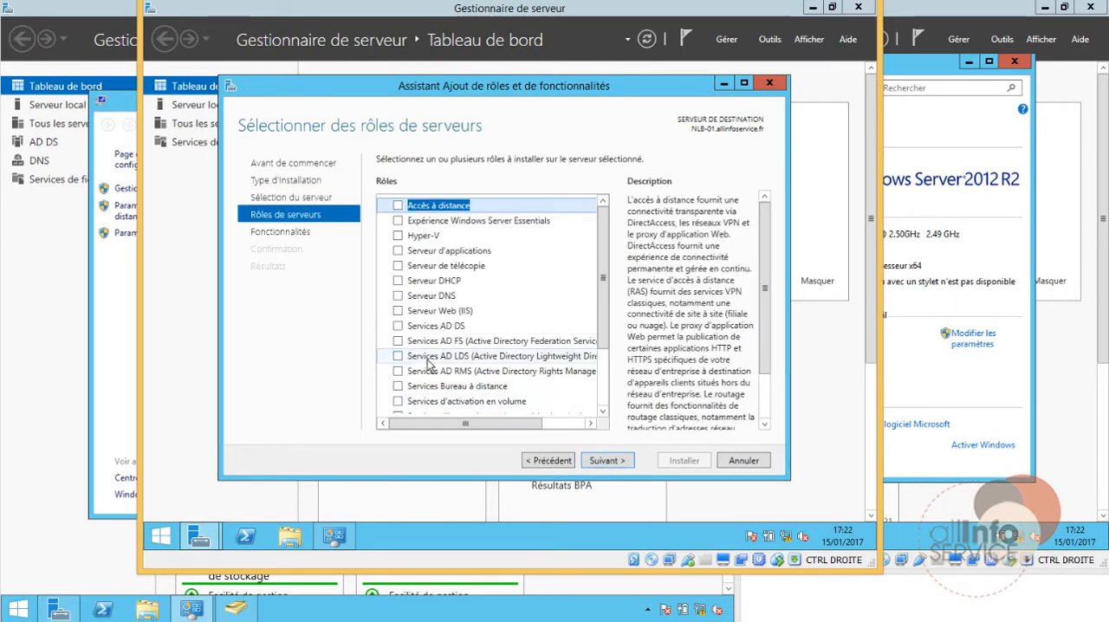
Step: Install the Serveur Web (IIS) role on NLB-01 with its management tools and the default role services
left_click(397, 310)
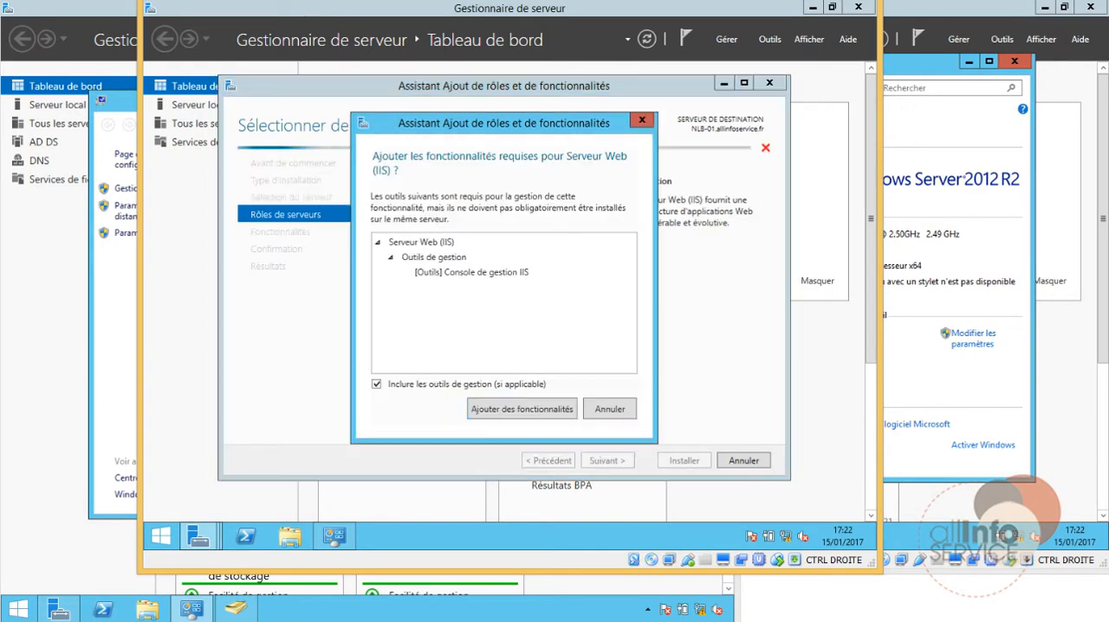
left_click(521, 409)
left_click(625, 463)
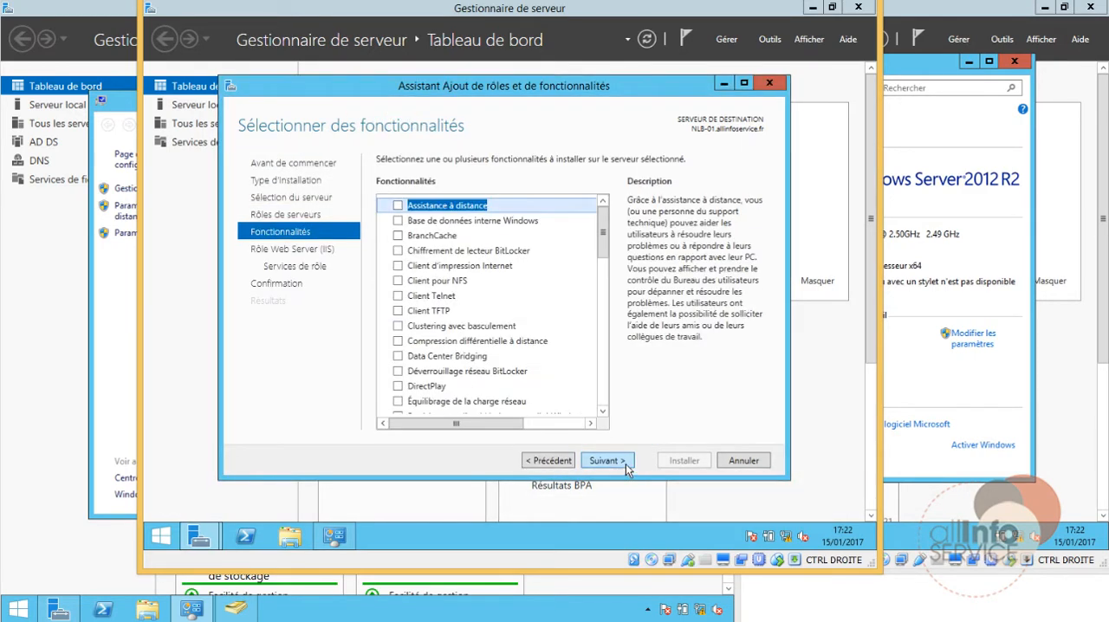
left_click(628, 466)
left_click(626, 462)
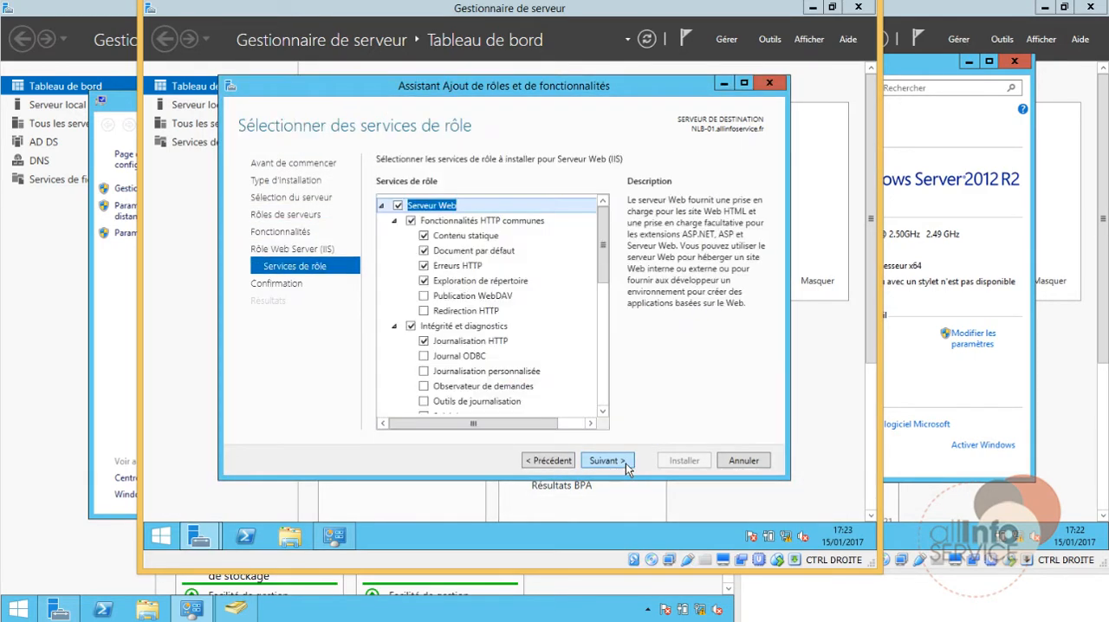
left_click(625, 463)
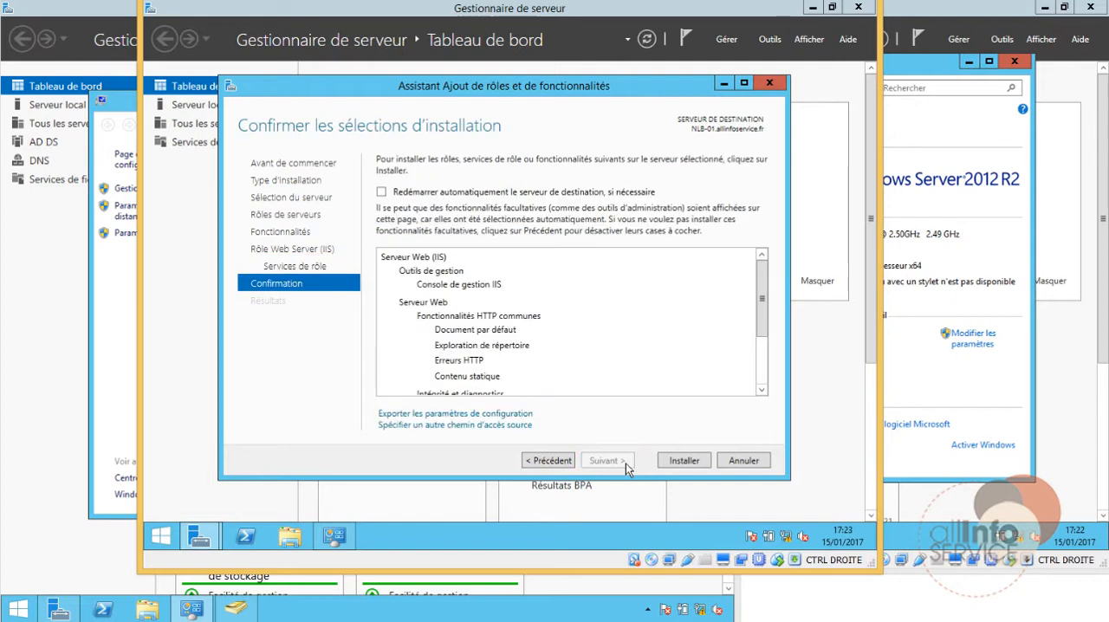
left_click(684, 461)
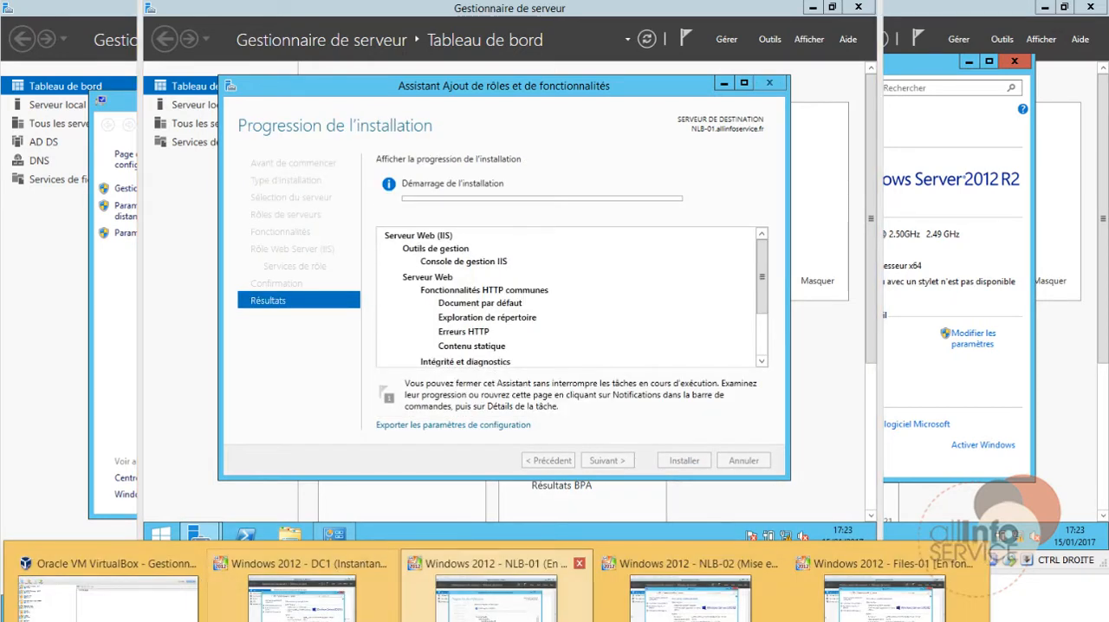
Step: Switch to NLB-02 and start adding roles and features with a role-based installation, targeting that server
left_click(572, 563)
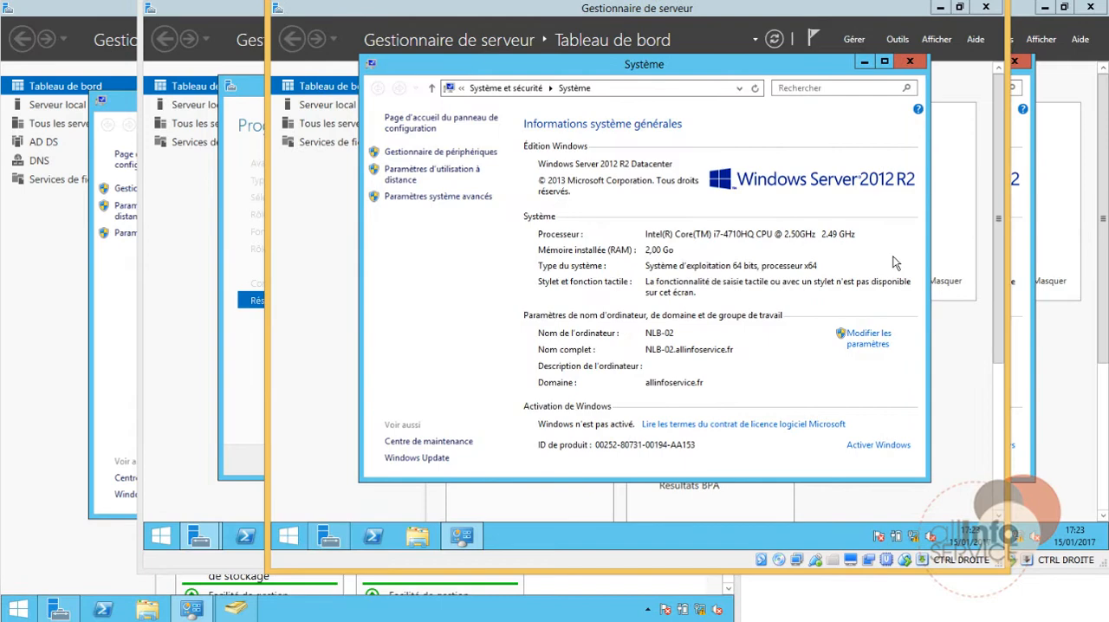
left_click(950, 152)
left_click(712, 176)
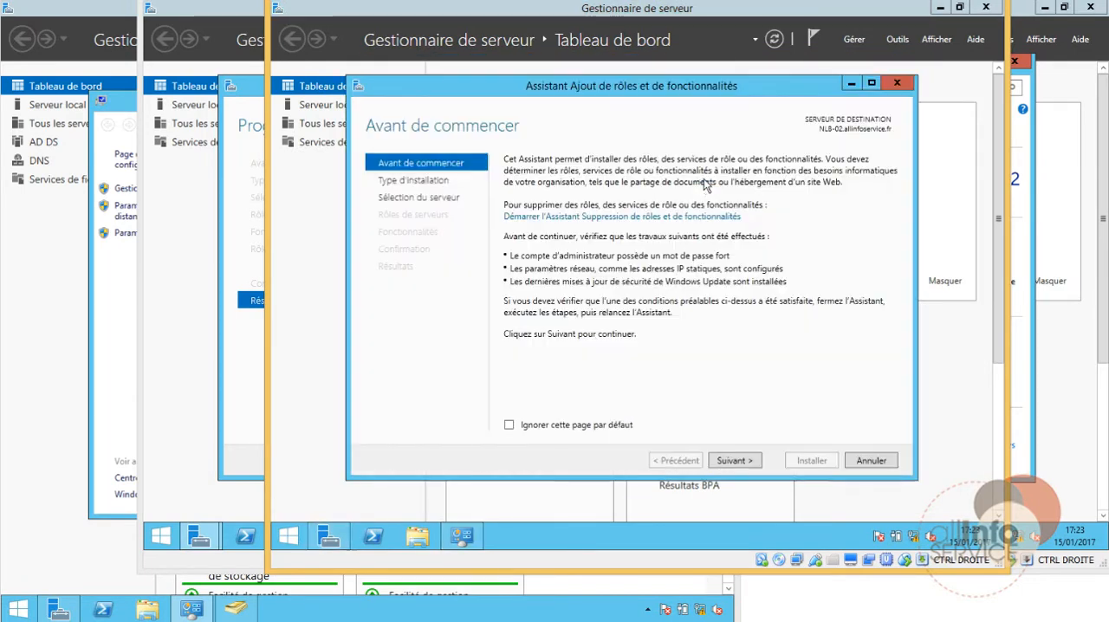
left_click(735, 461)
left_click(737, 461)
left_click(739, 466)
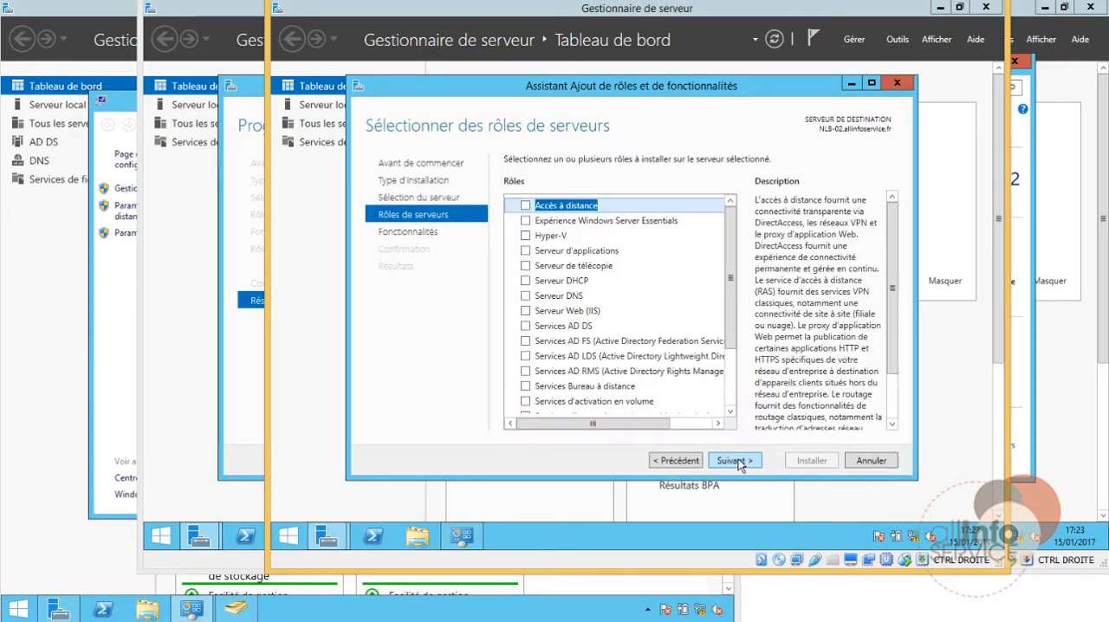
Step: Install the Serveur Web (IIS) role on NLB-02 with its management tools and the default role services
left_click(511, 318)
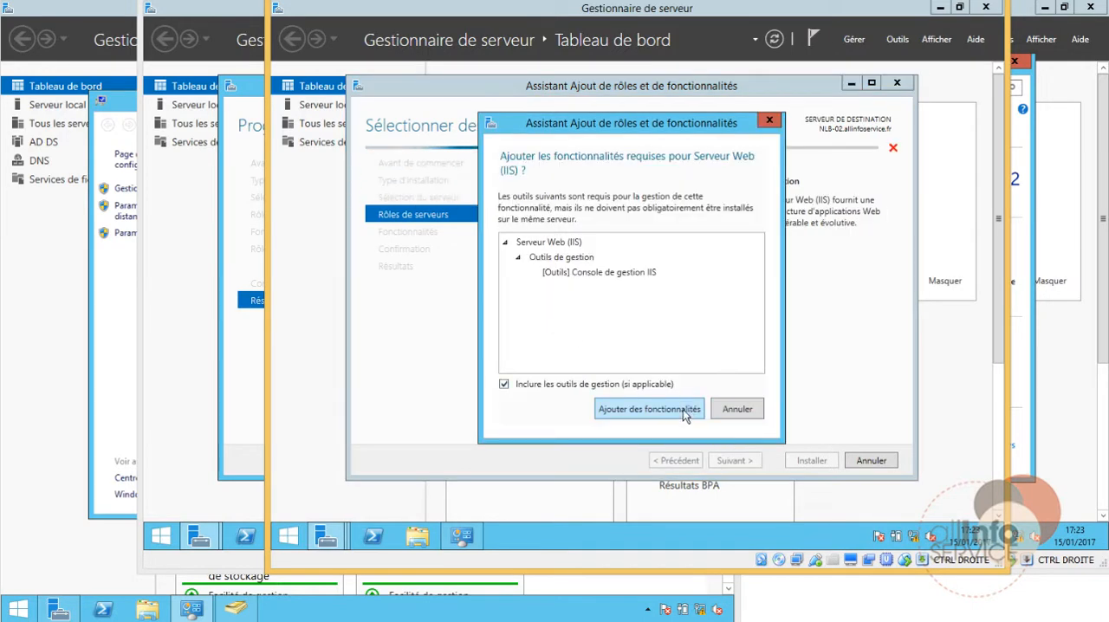
left_click(685, 412)
left_click(746, 462)
left_click(746, 461)
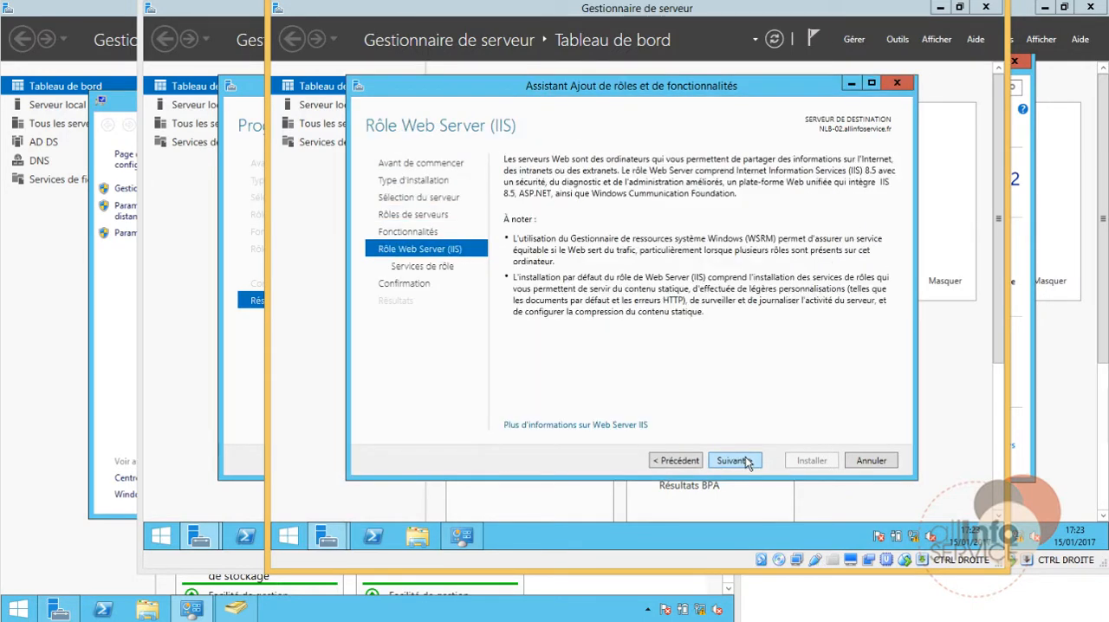
left_click(746, 461)
left_click(746, 461)
left_click(812, 460)
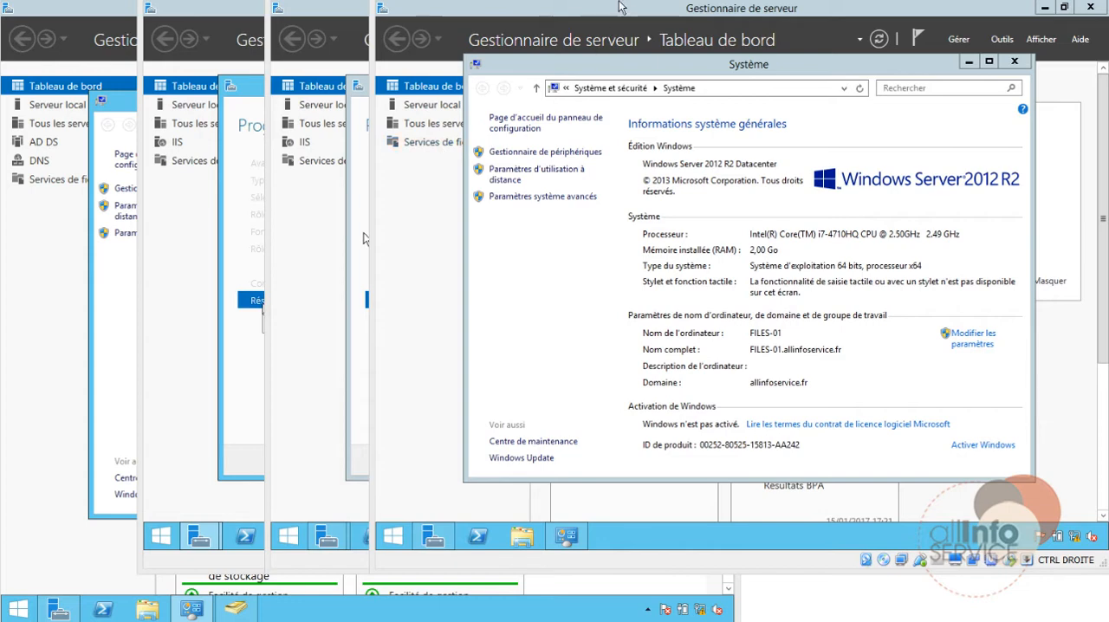
Step: Close the system information on FILES-01 and the finished role installation wizards on NLB-02 and NLB-01
left_click(1015, 61)
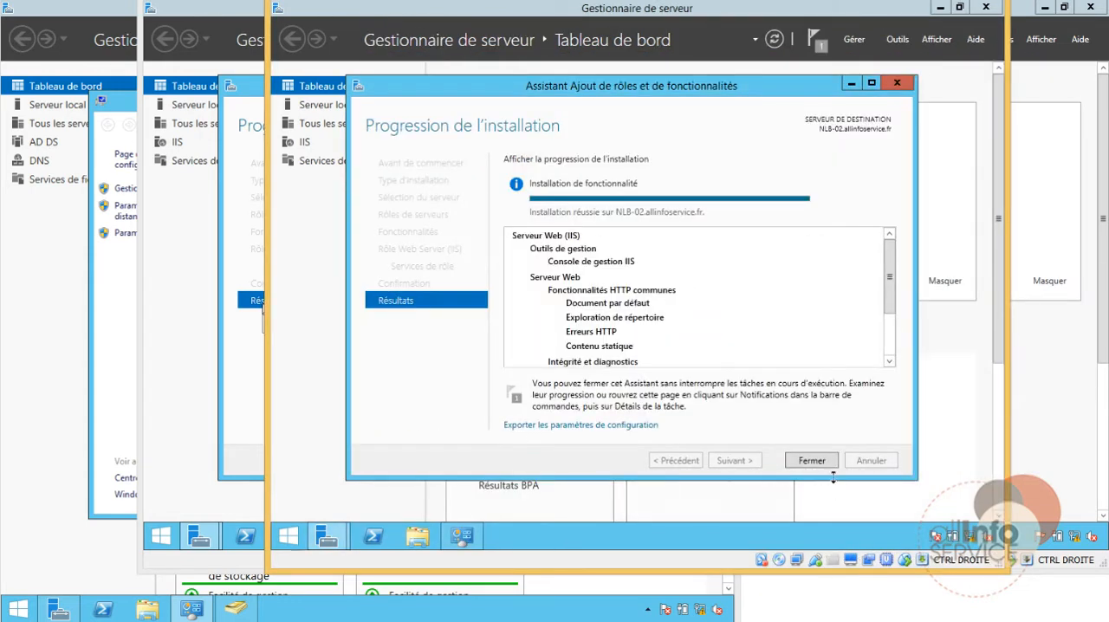
left_click(826, 465)
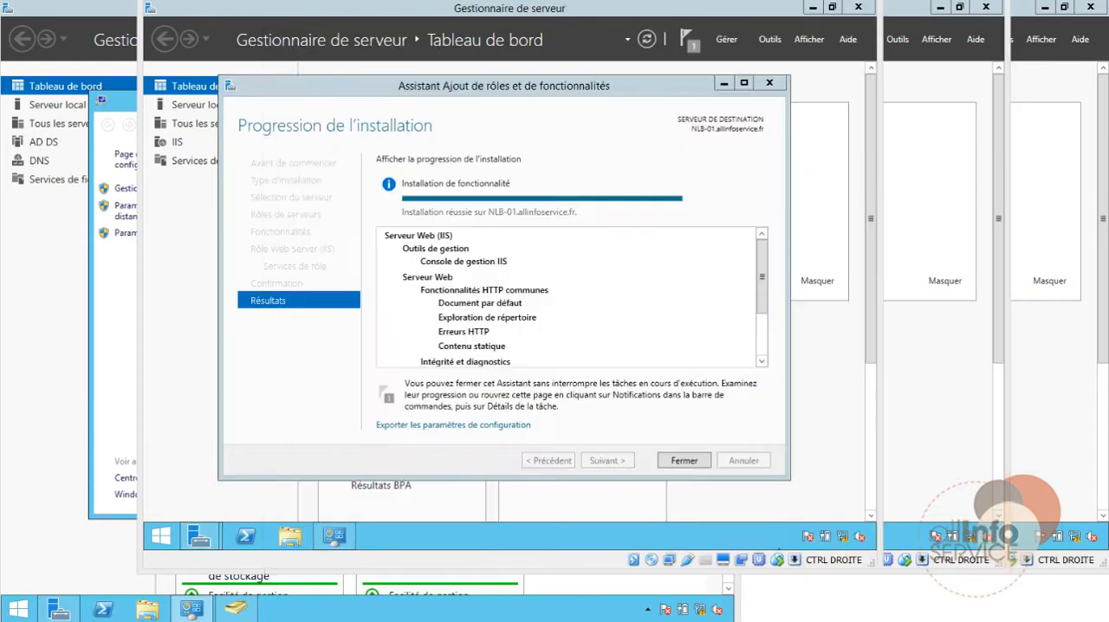
left_click(681, 460)
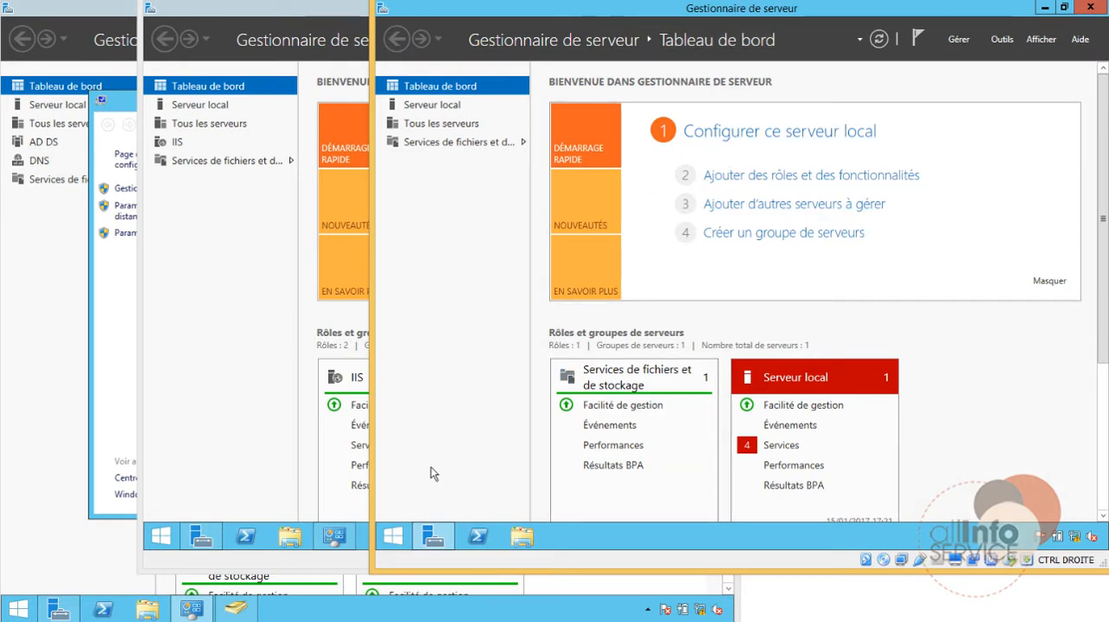
Step: On FILES-01, start adding roles and features with a role-based installation and proceed to the server role selection
left_click(752, 177)
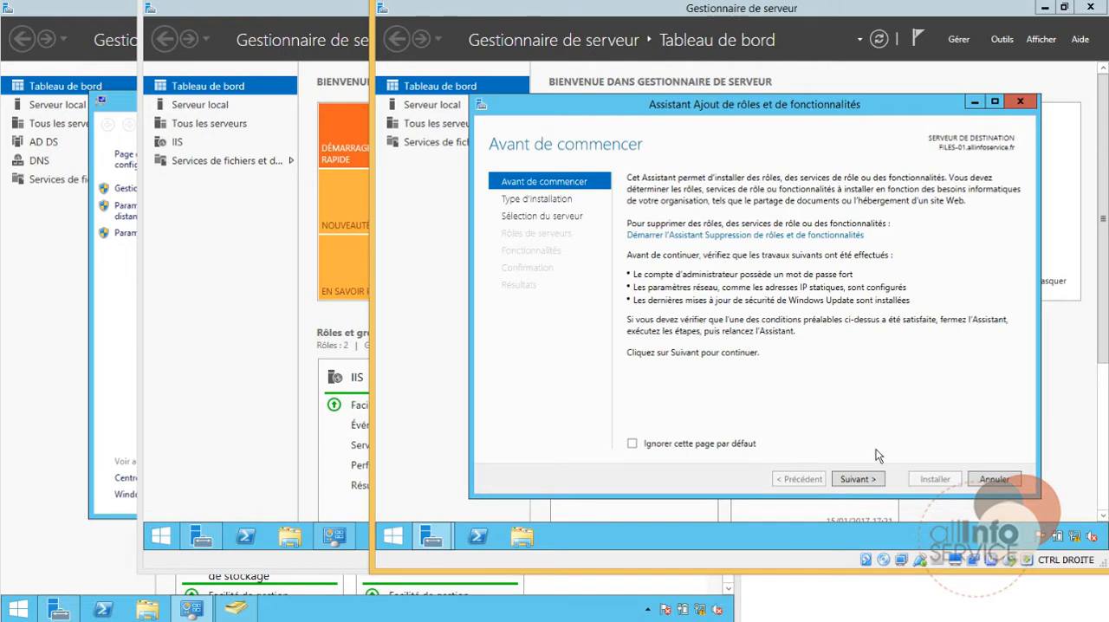
left_click(880, 484)
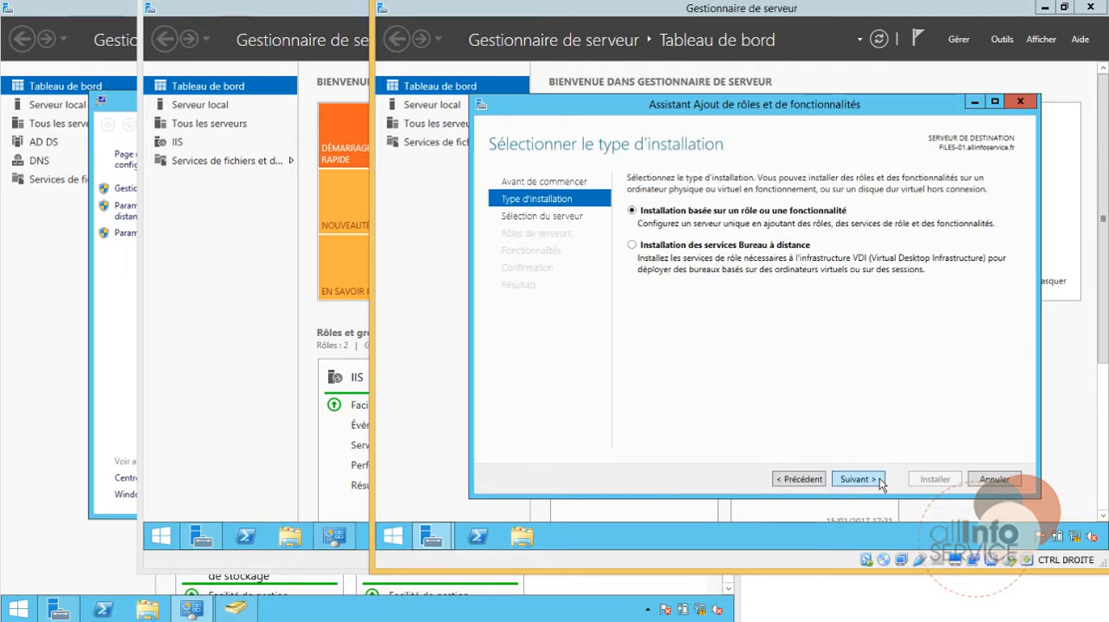
left_click(880, 483)
left_click(880, 484)
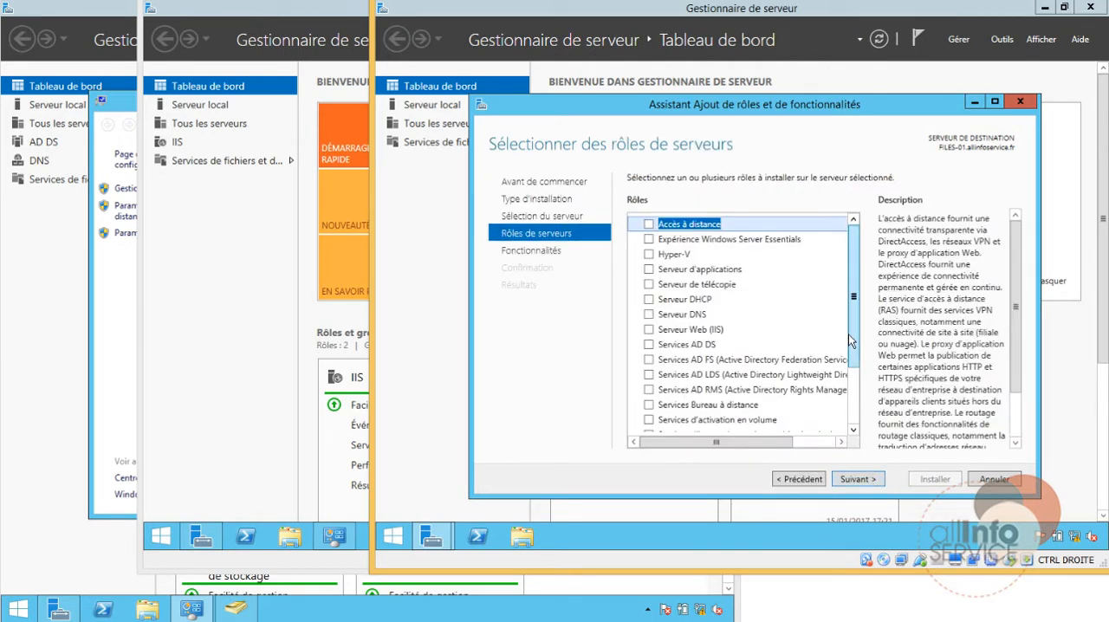
Step: Select the Serveur cible iSCSI role service under Services de fichiers et iSCSI, including its required features
scroll(849, 340, "down", 2)
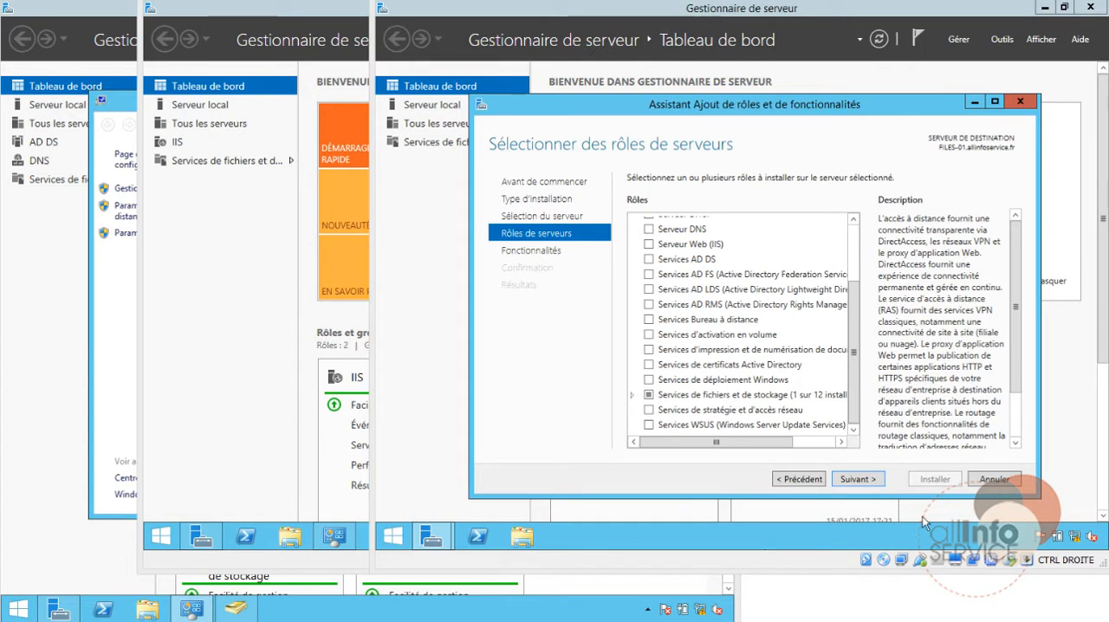
left_click(633, 395)
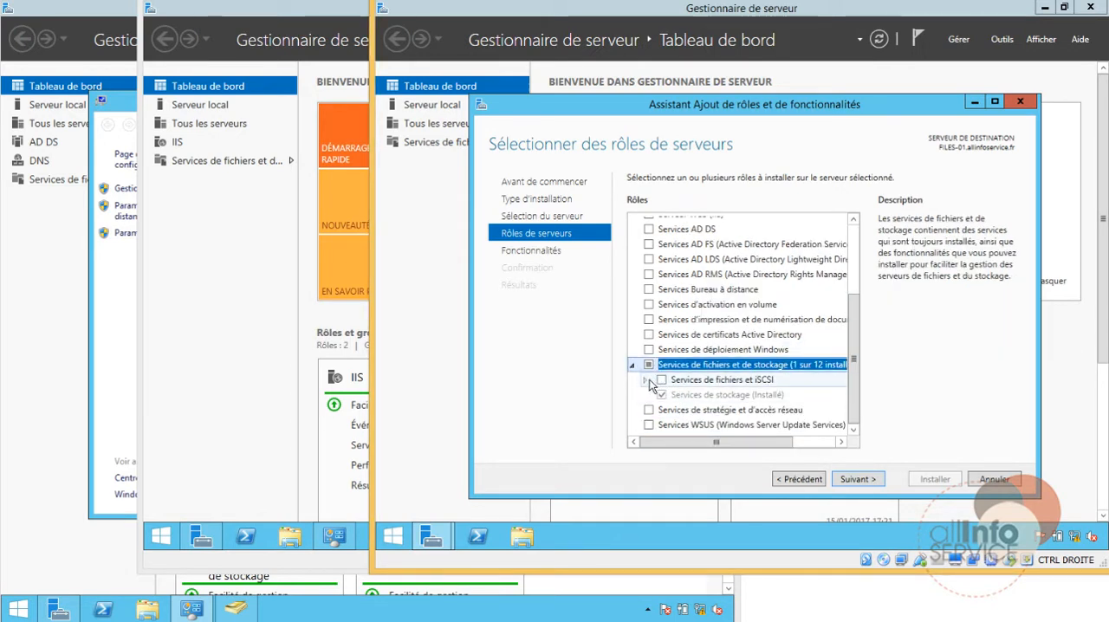
left_click(645, 381)
scroll(676, 390, "down", 2)
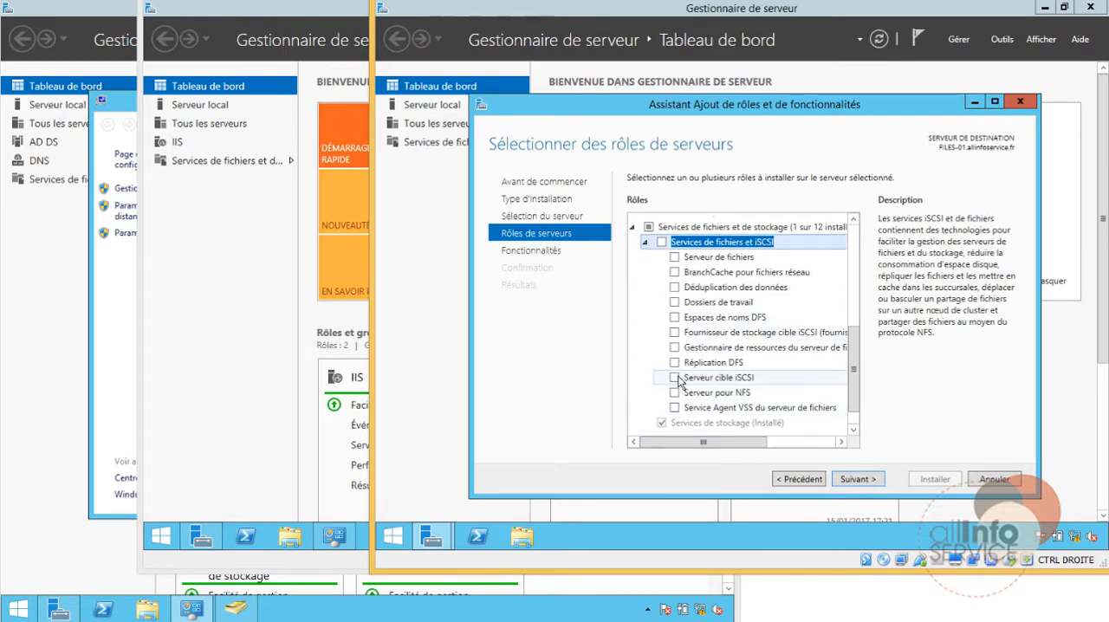
left_click(675, 377)
left_click(758, 423)
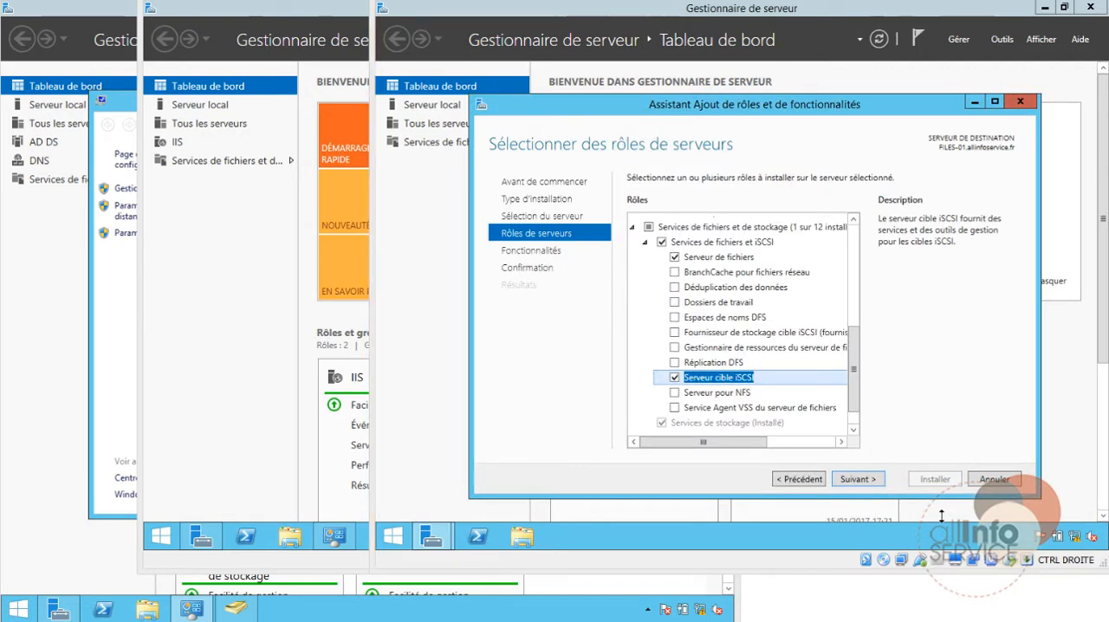
Step: Install the selected iSCSI target role services on FILES-01 without extra features and close the finished wizard
left_click(870, 480)
left_click(870, 481)
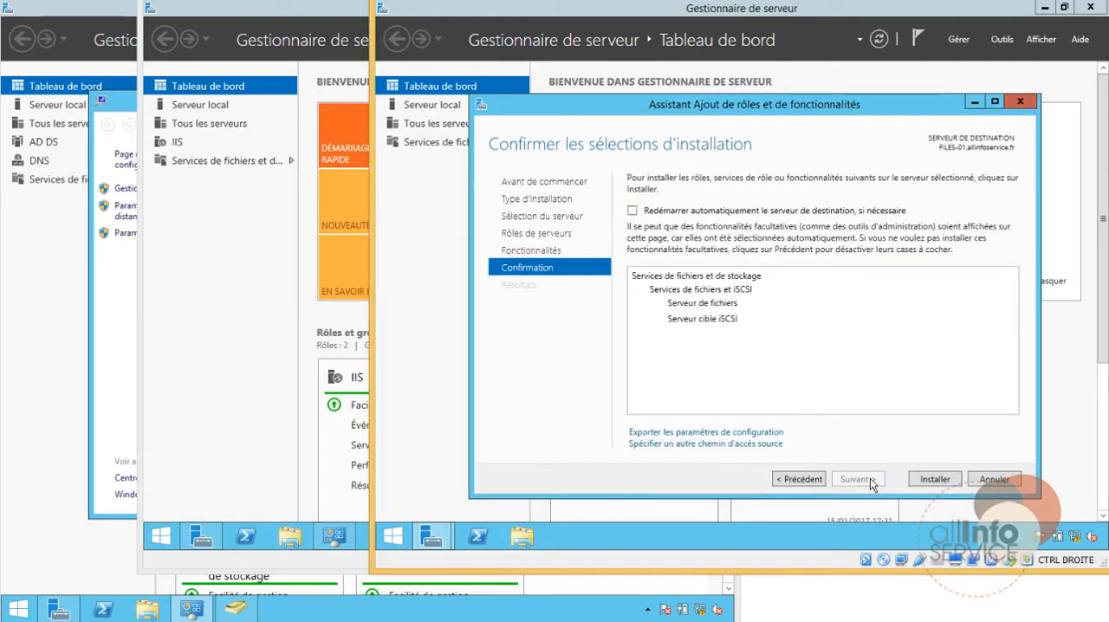
left_click(935, 481)
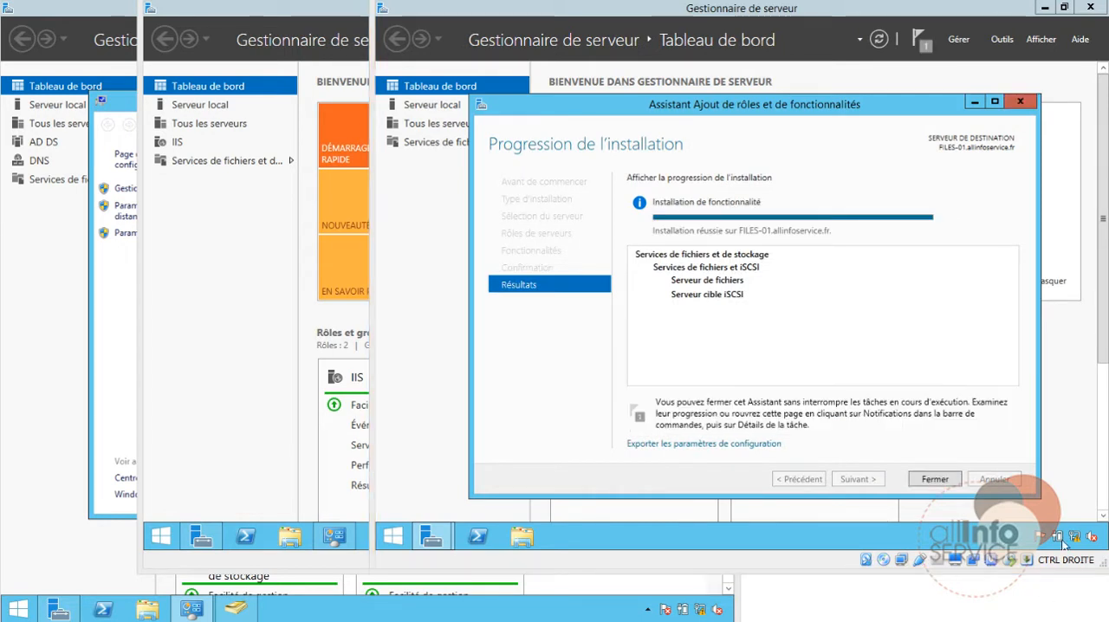
left_click(939, 480)
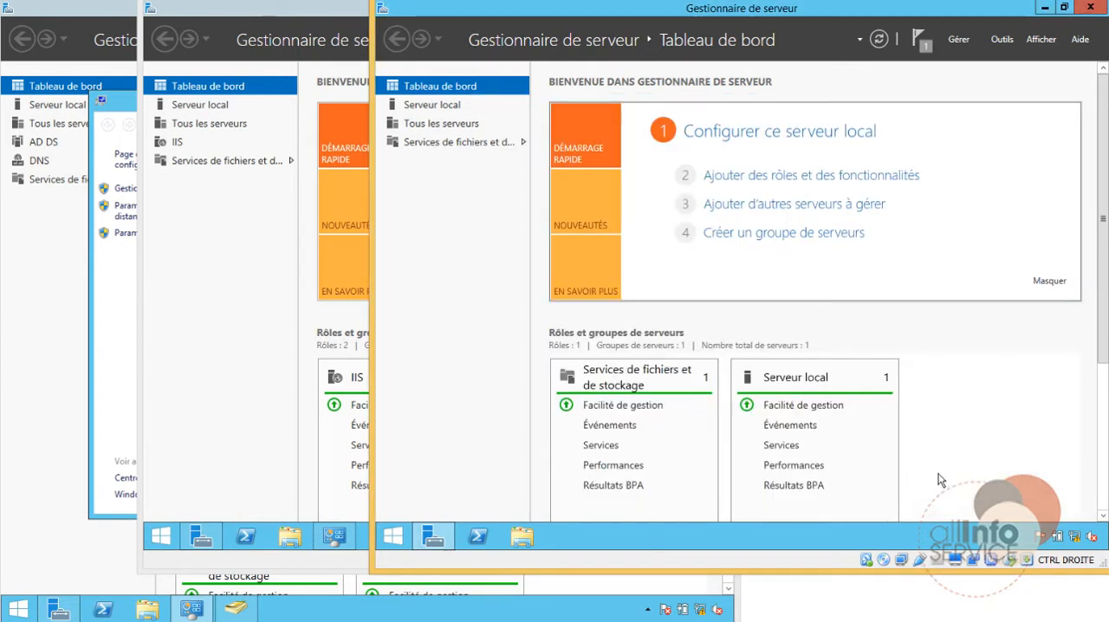
Step: In the iSCSI section of the file and storage services, start a new iSCSI virtual disk at the default storage location
left_click(521, 147)
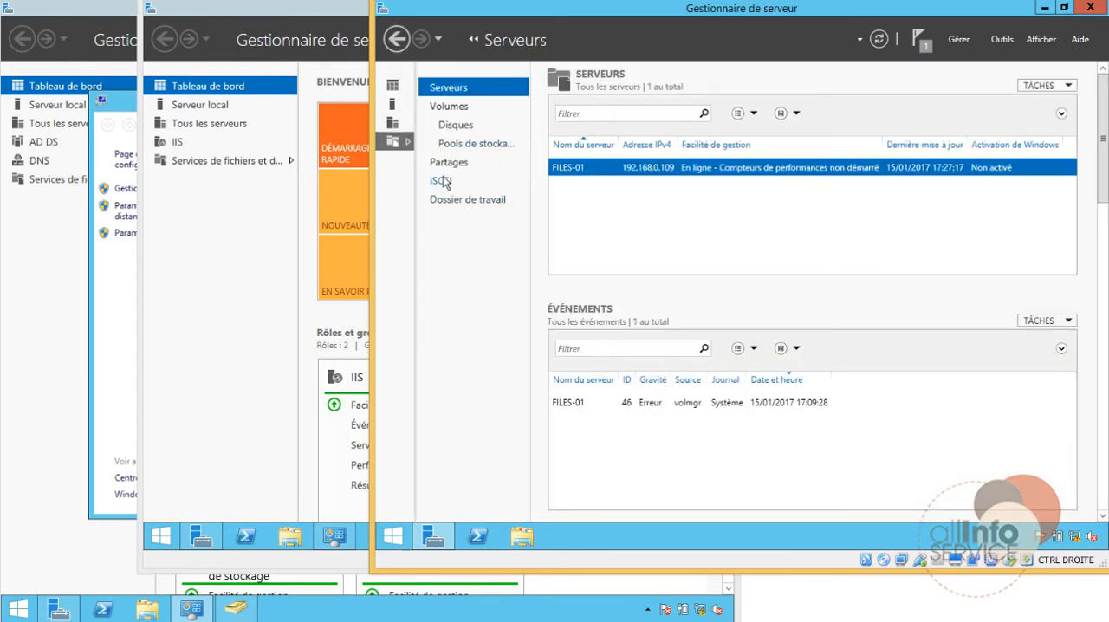
left_click(442, 180)
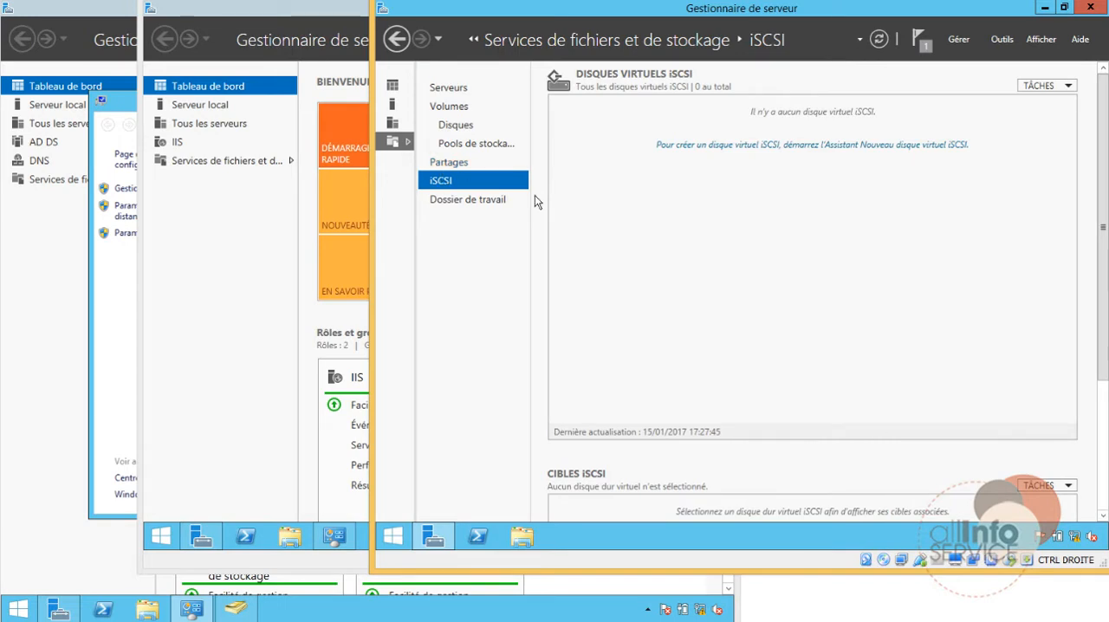
left_click(1044, 85)
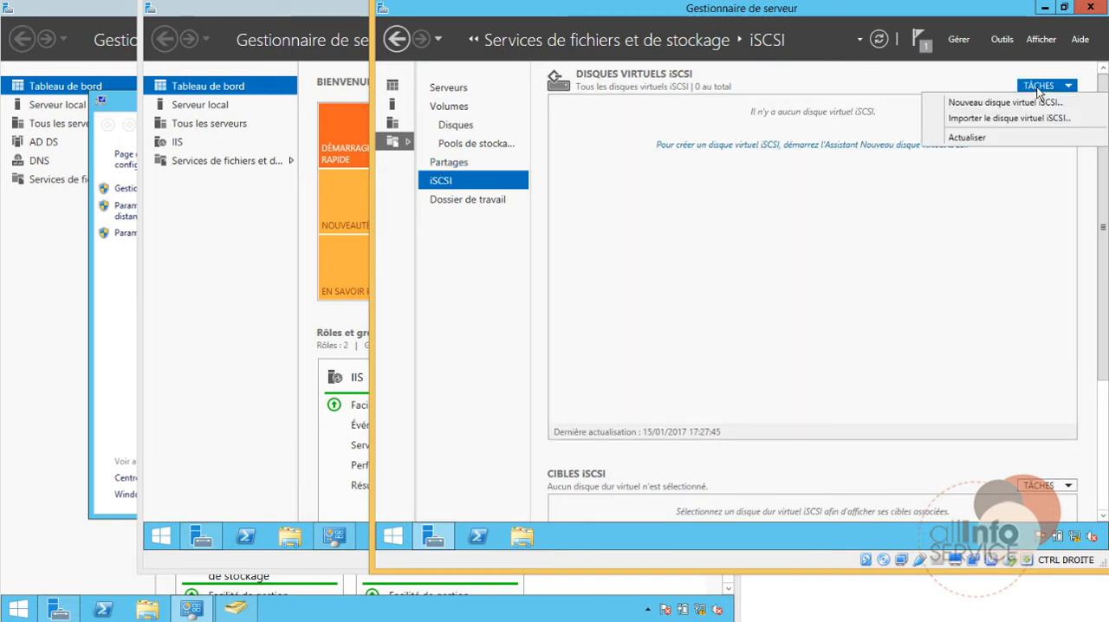
left_click(964, 104)
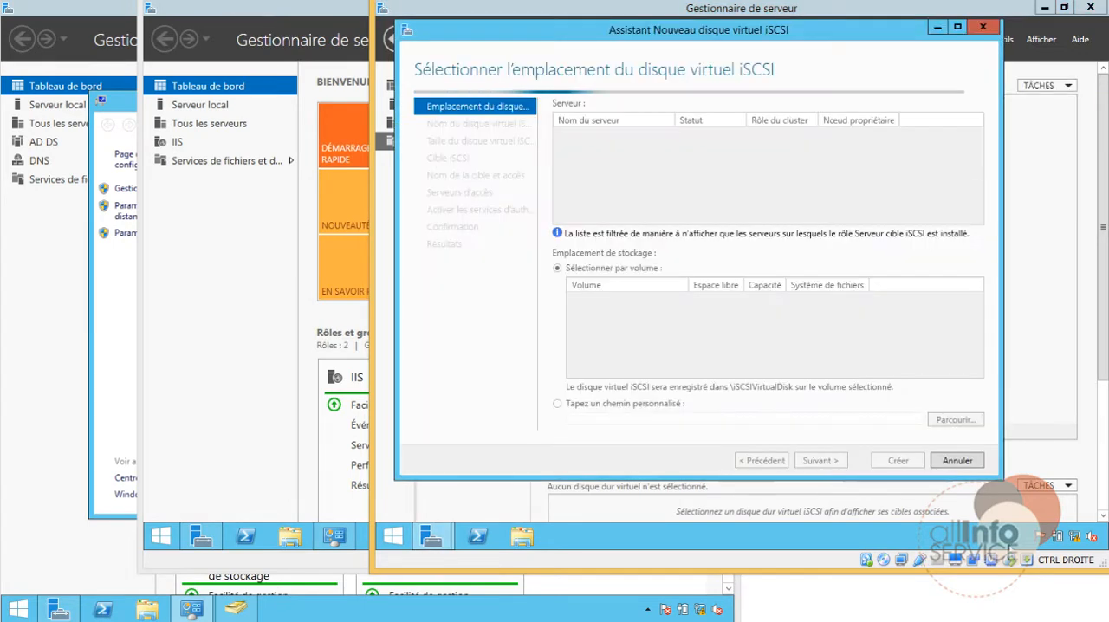
left_click(819, 460)
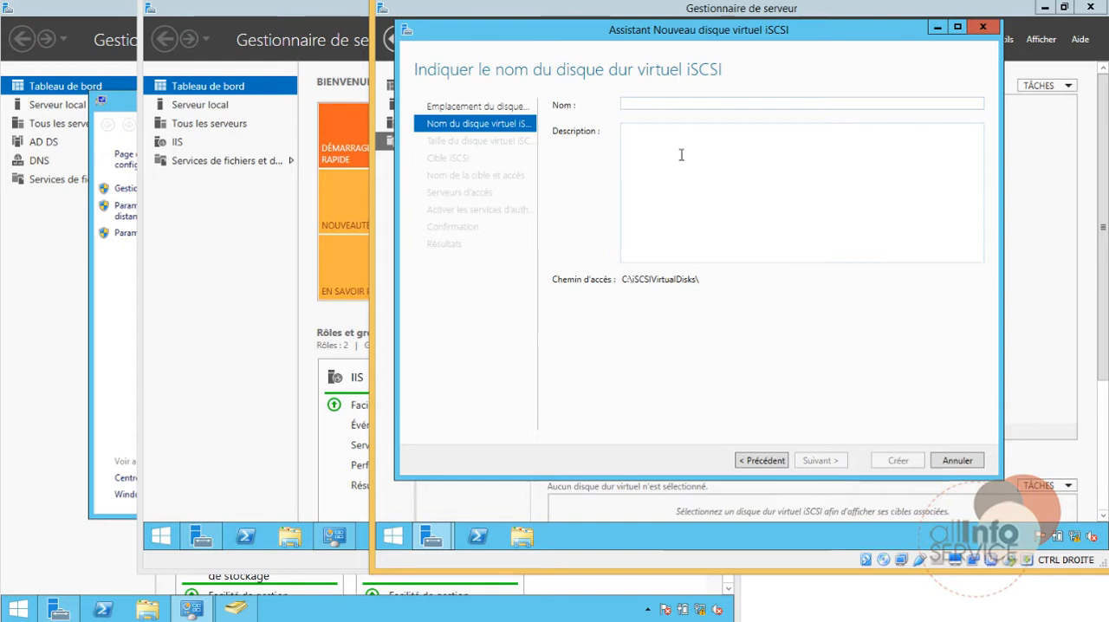
Step: Name the iSCSI virtual disk cluster-hdd1 and proceed to its size settings
type("clus")
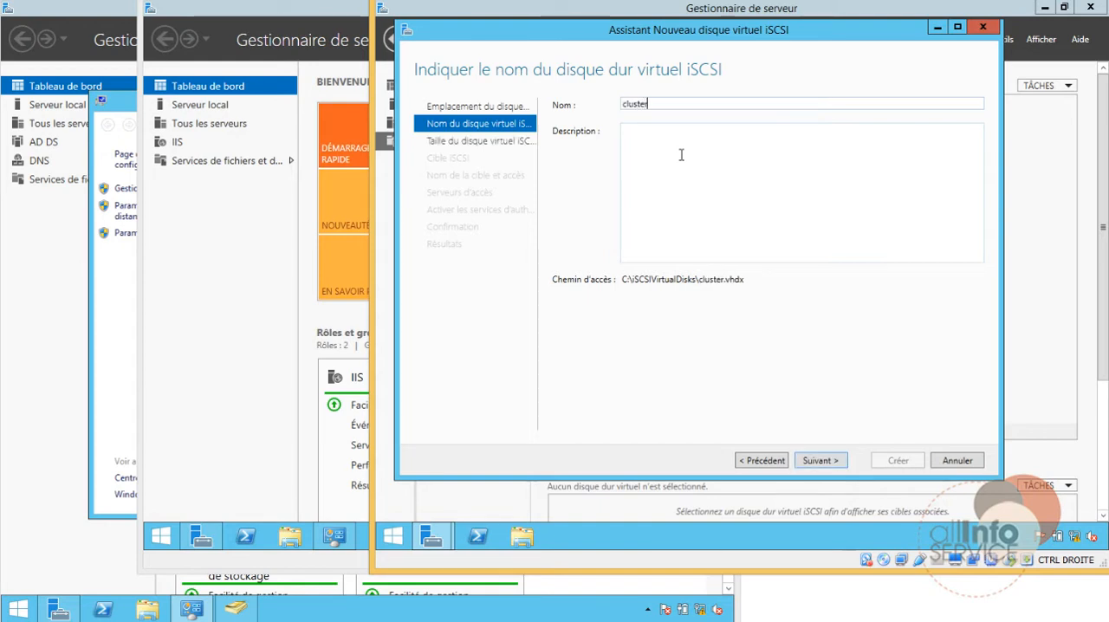
type("ter -hdd1")
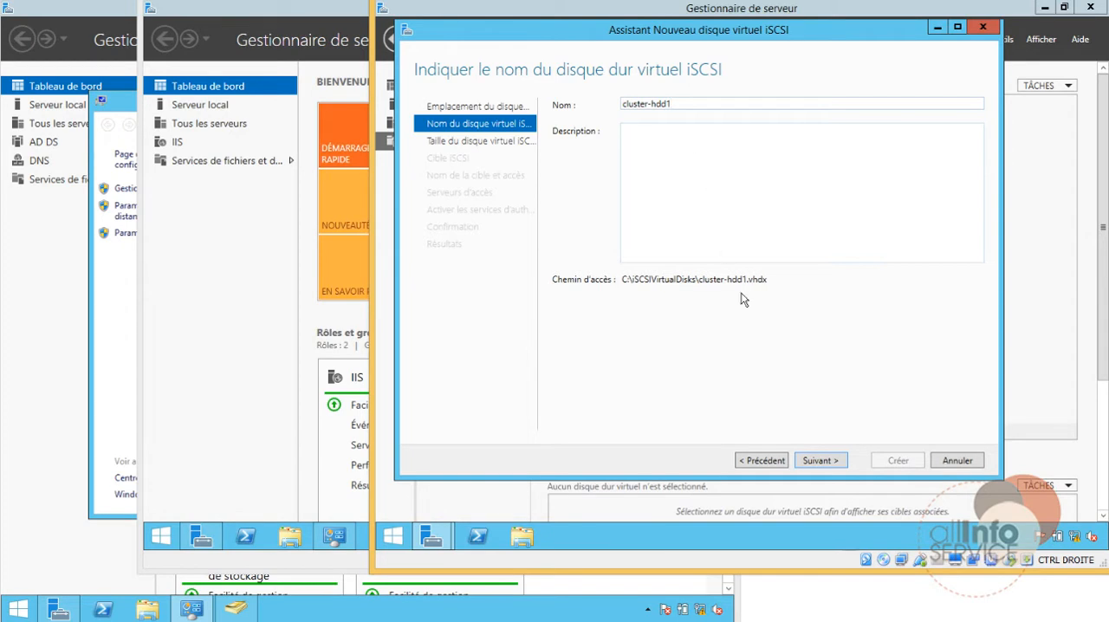
left_click(836, 461)
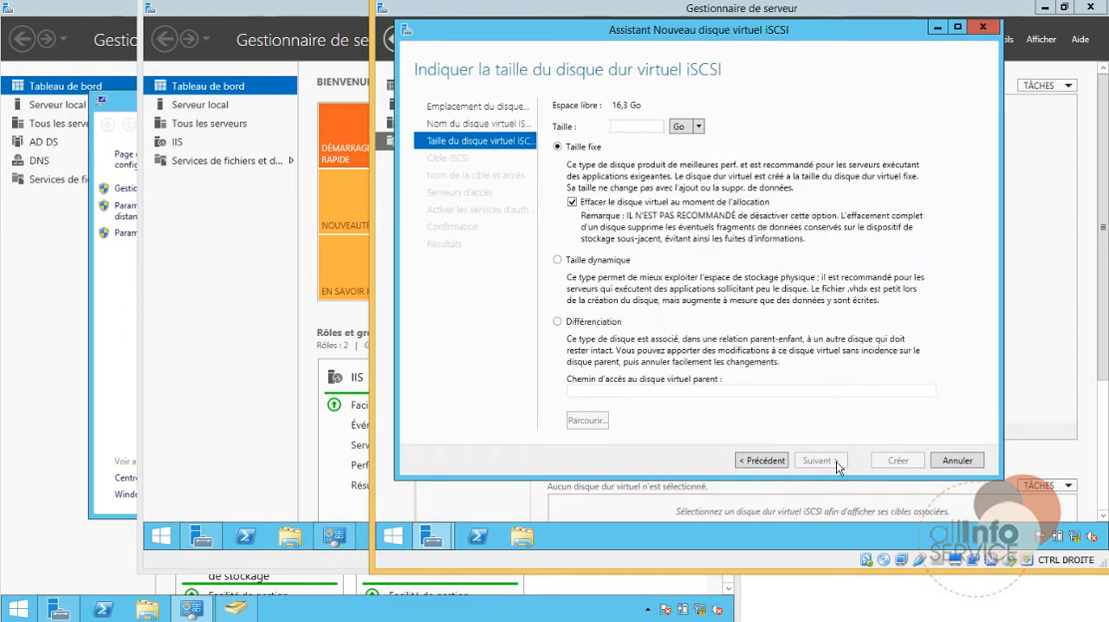
Step: Set the iSCSI virtual disk to 3 Go with dynamic size (Taille dynamique) and proceed to the target assignment
type("5")
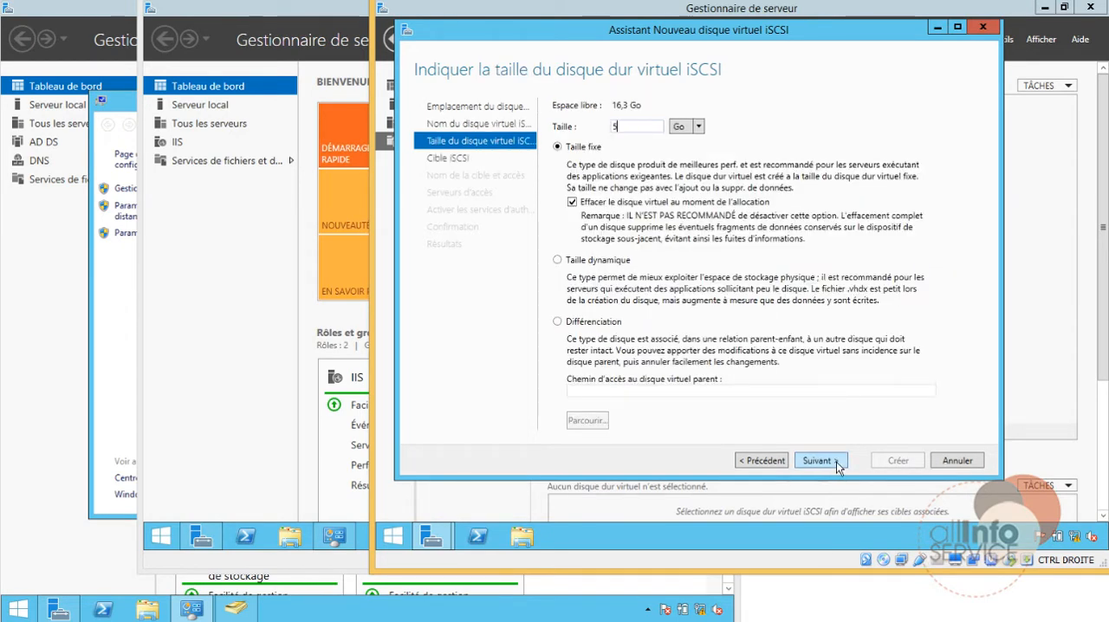
key("BackSpace")
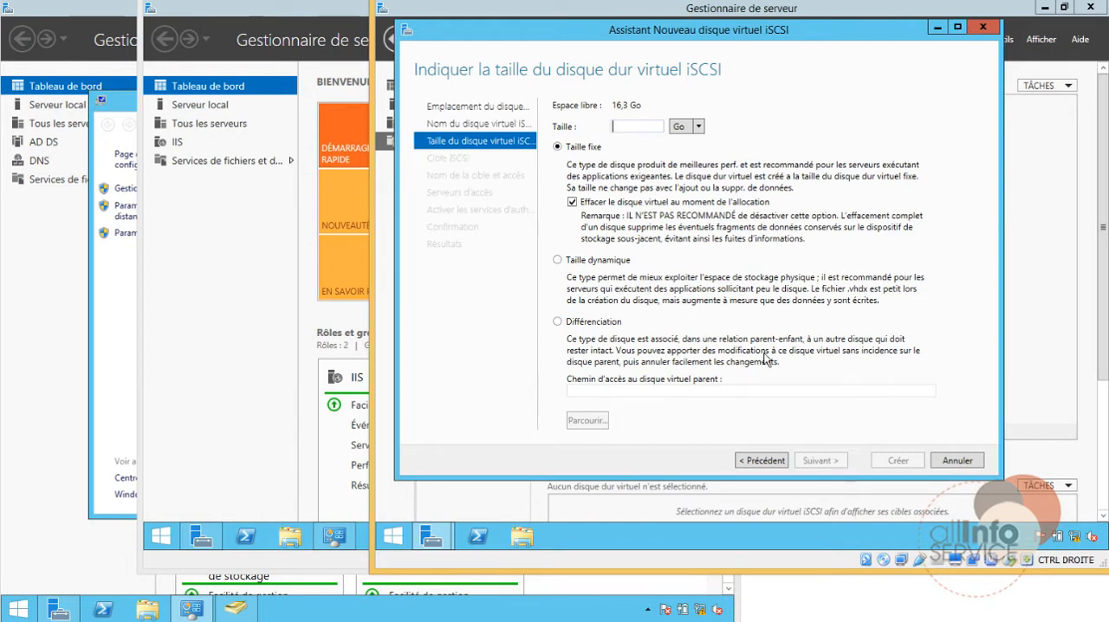
type("3")
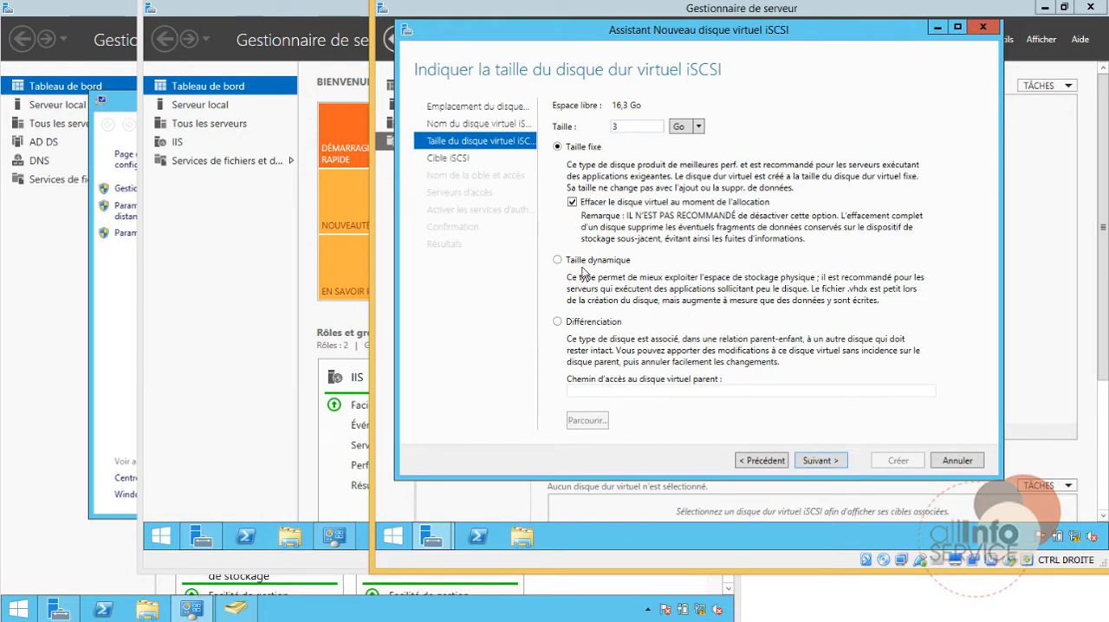
left_click(578, 262)
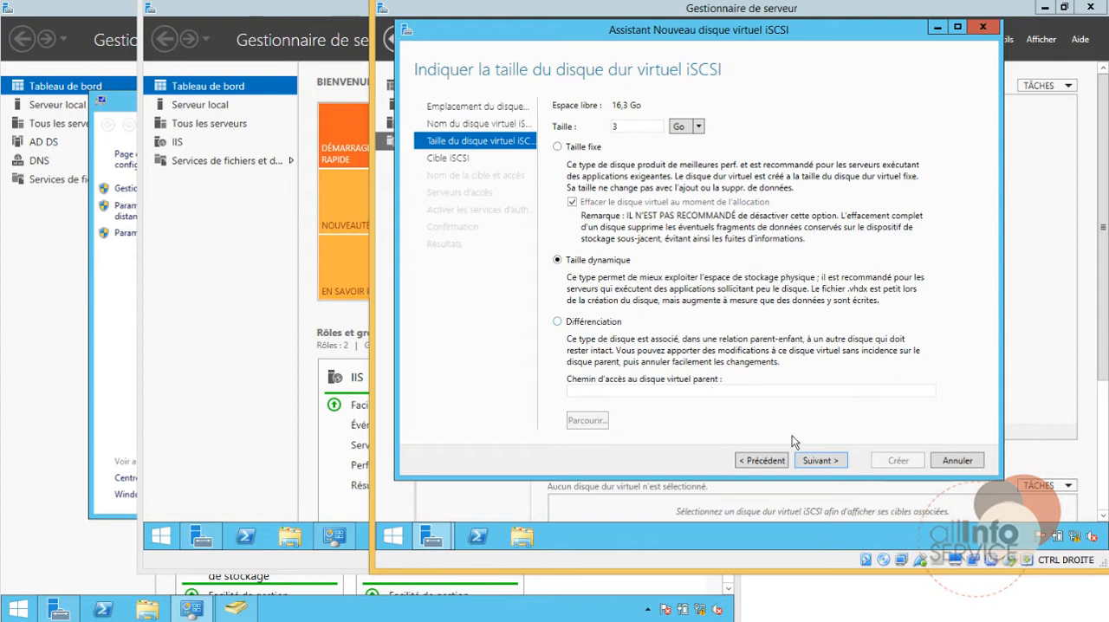
left_click(826, 465)
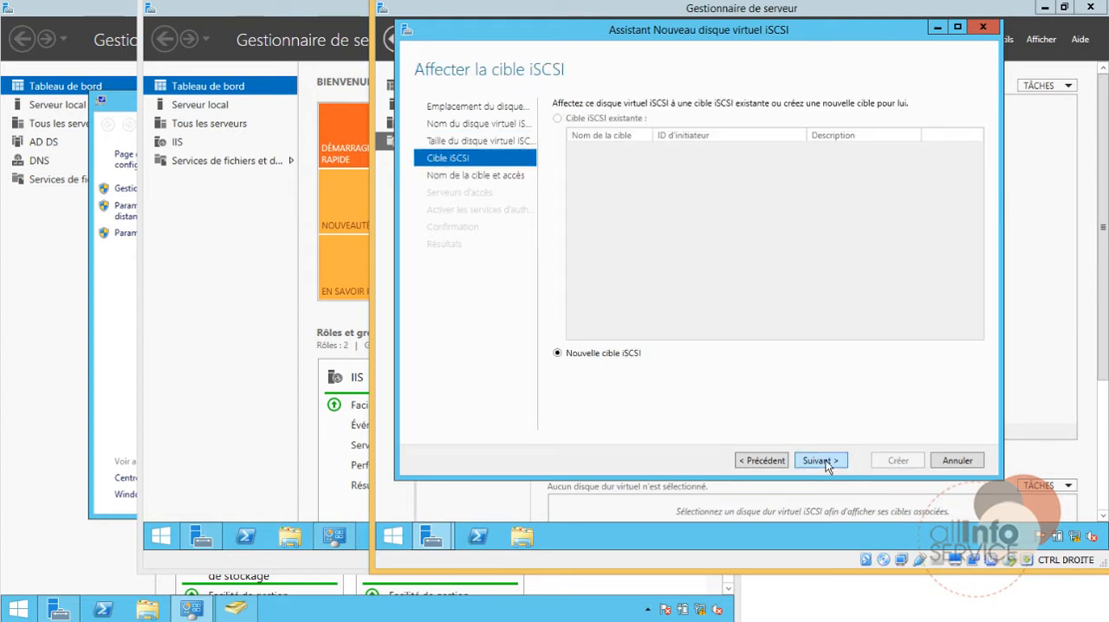
Step: Assign the disk to a new iSCSI target named cluster-iis and proceed to the access servers
left_click(825, 464)
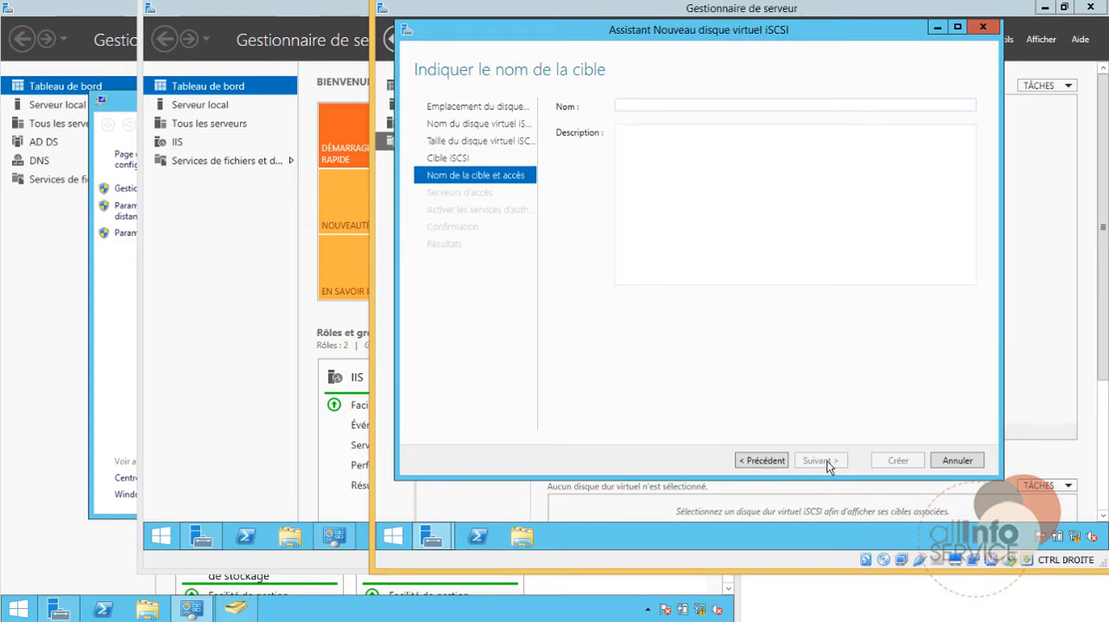
type("clu")
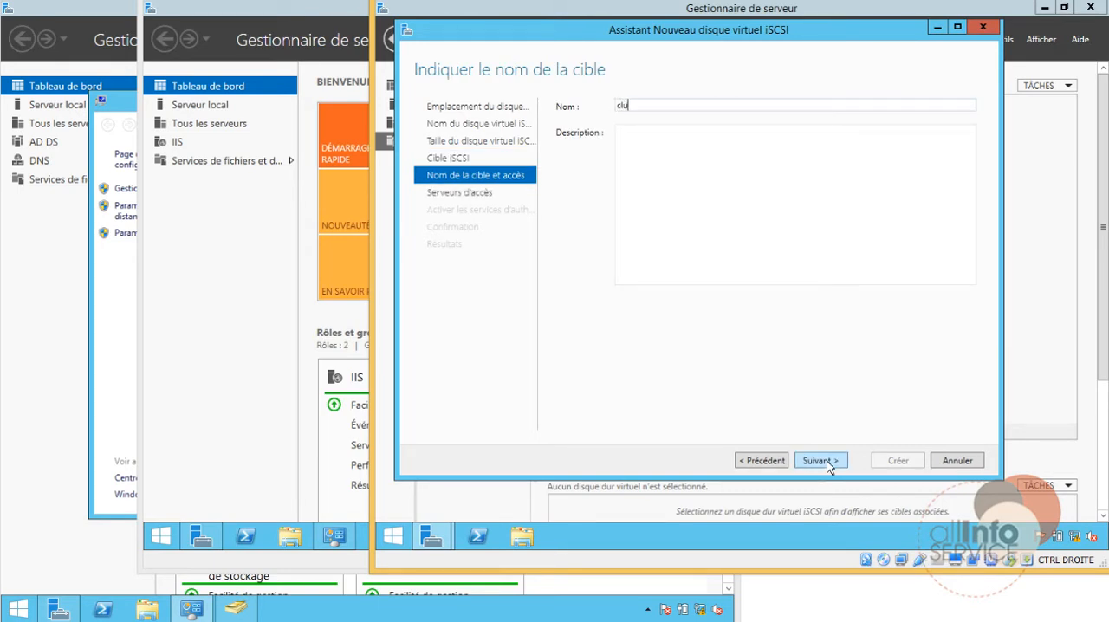
type("ster")
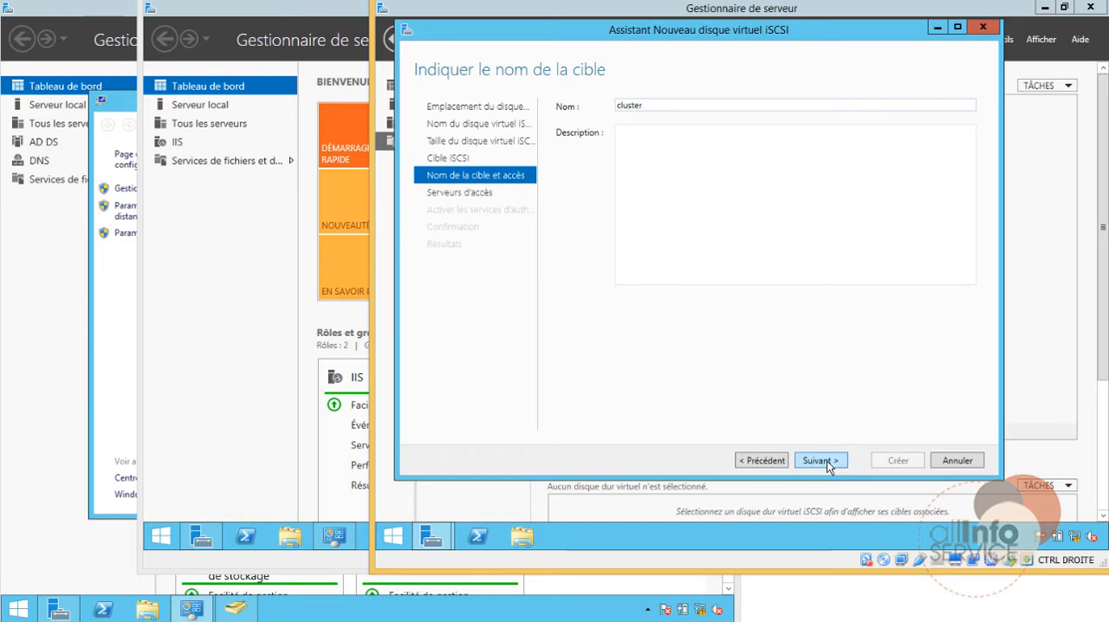
type("-iis")
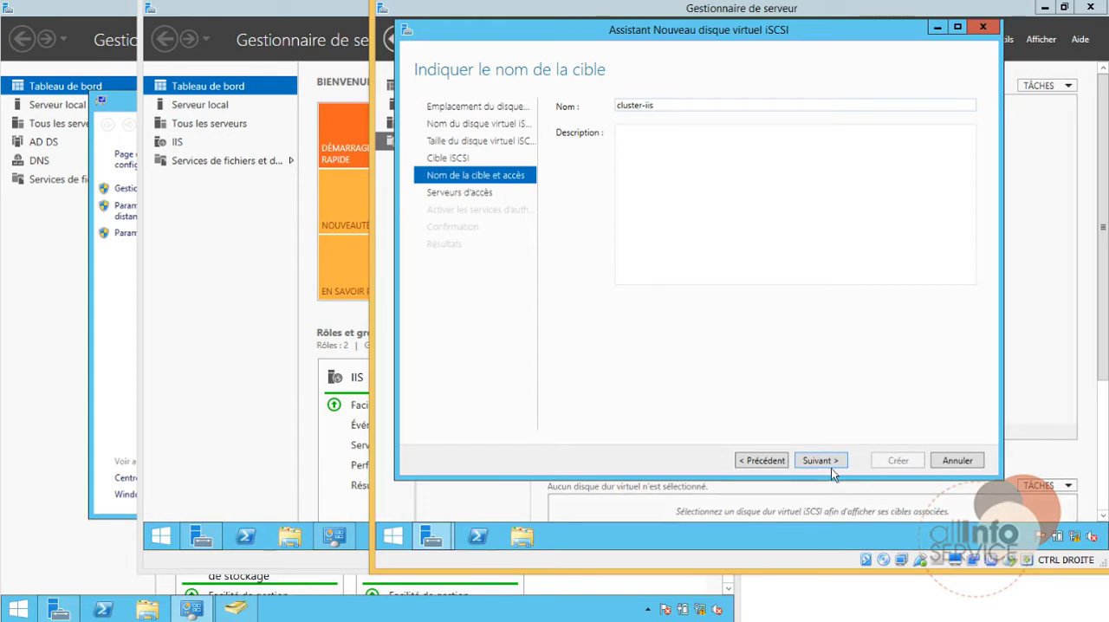
left_click(830, 467)
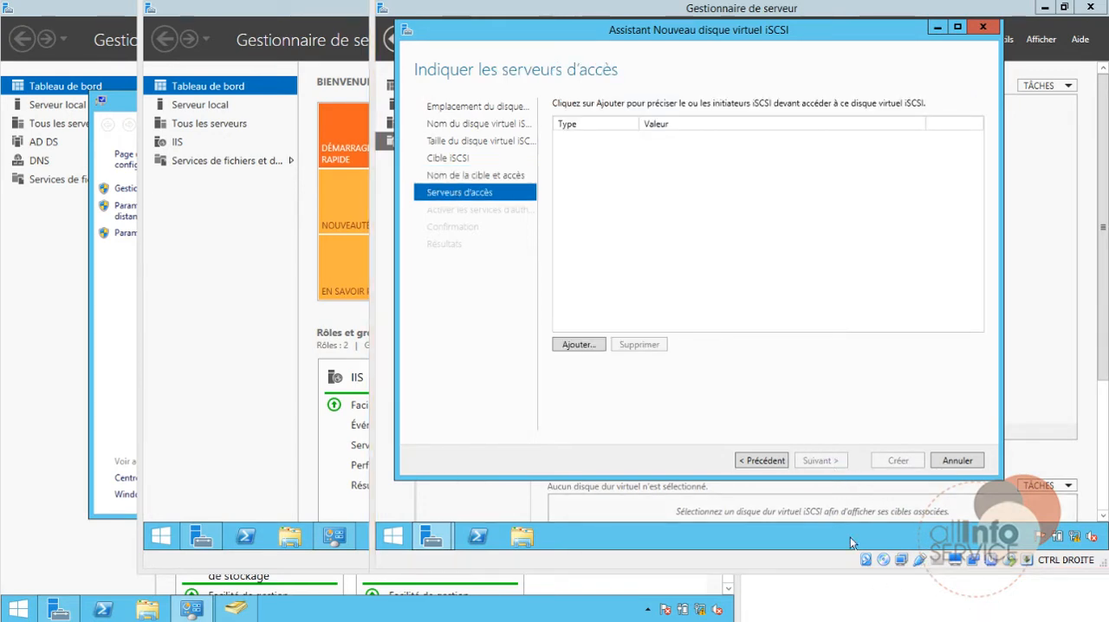
Step: Add the computer NLB-01 from the directory as an iSCSI initiator allowed to access the virtual disk
left_click(579, 344)
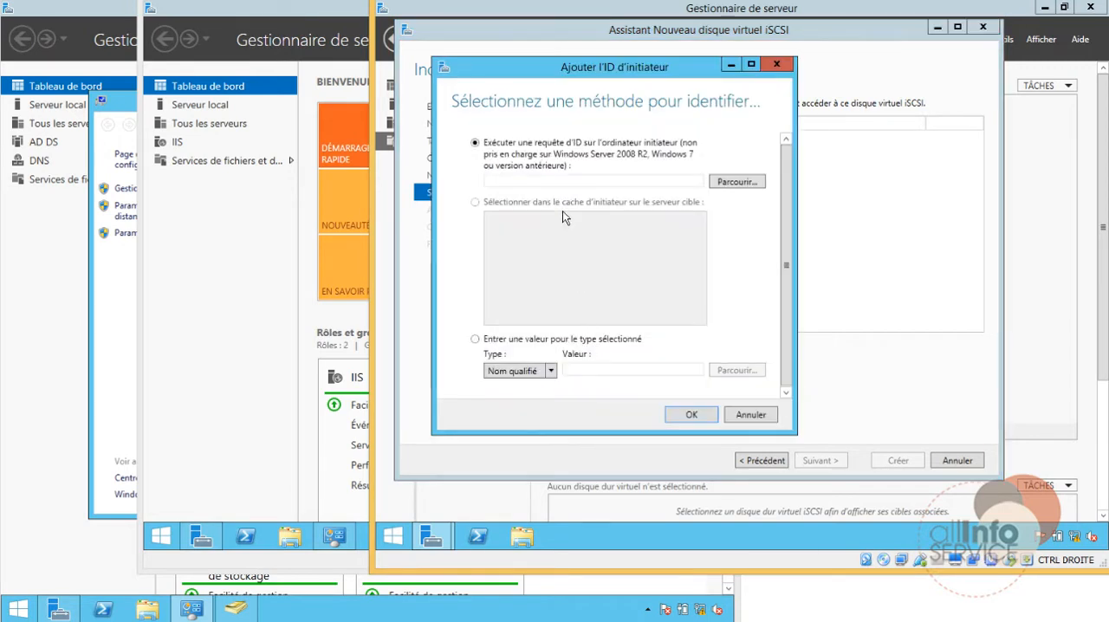
left_click(734, 183)
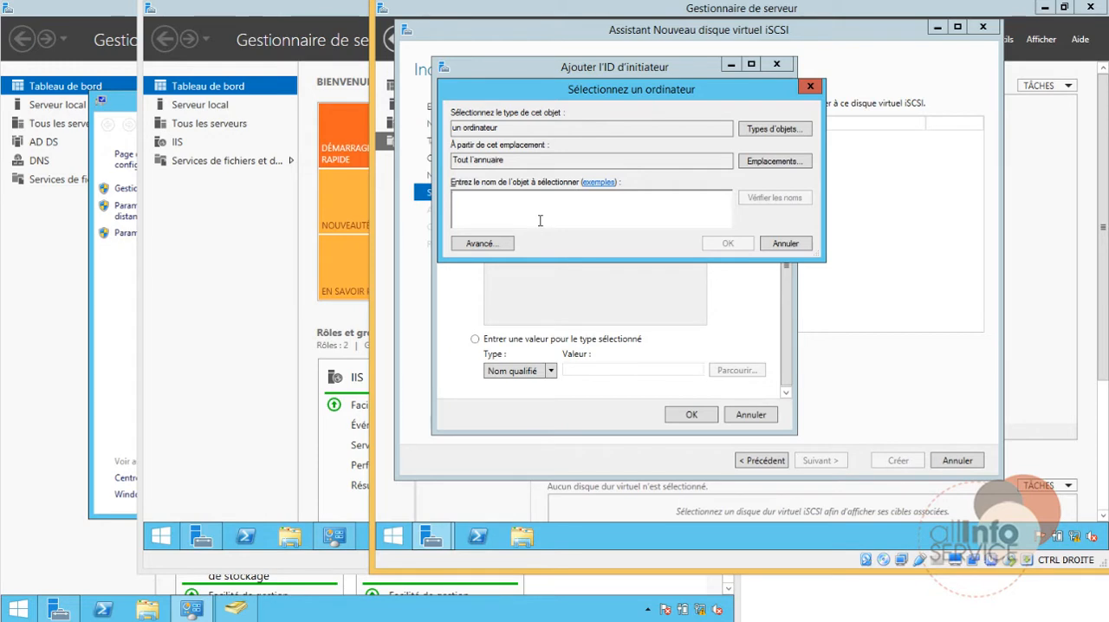
type("nlb-01")
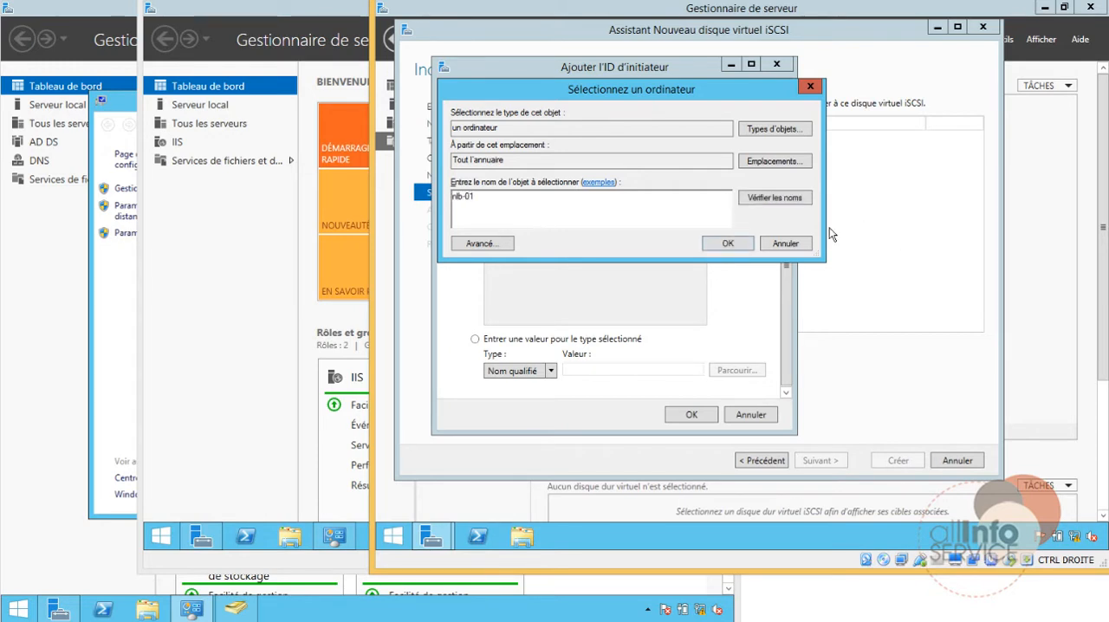
left_click(709, 248)
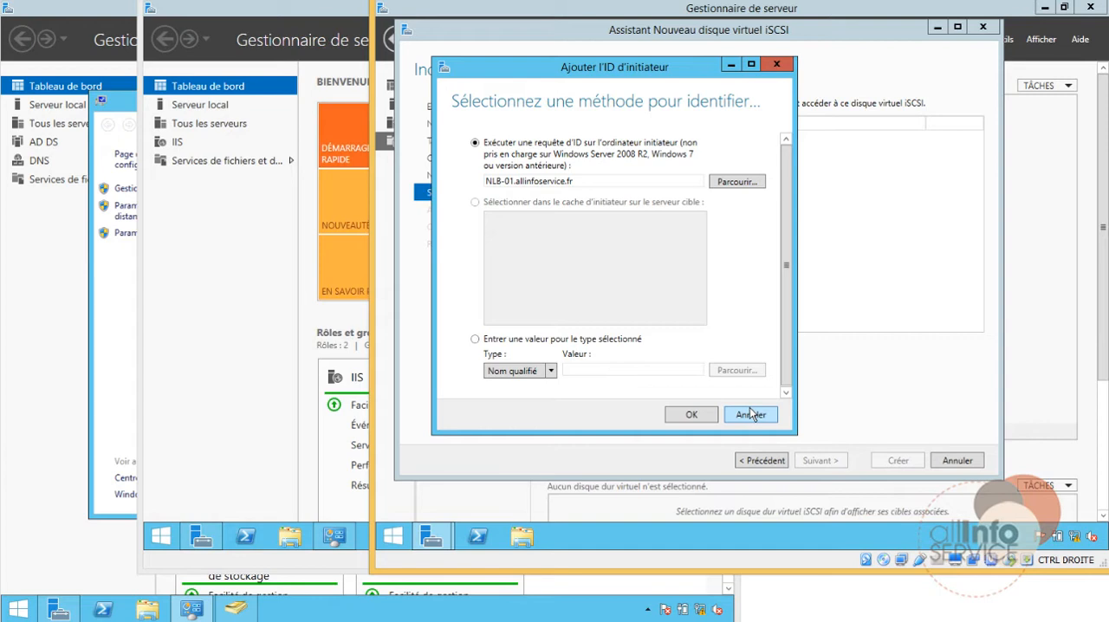
left_click(689, 416)
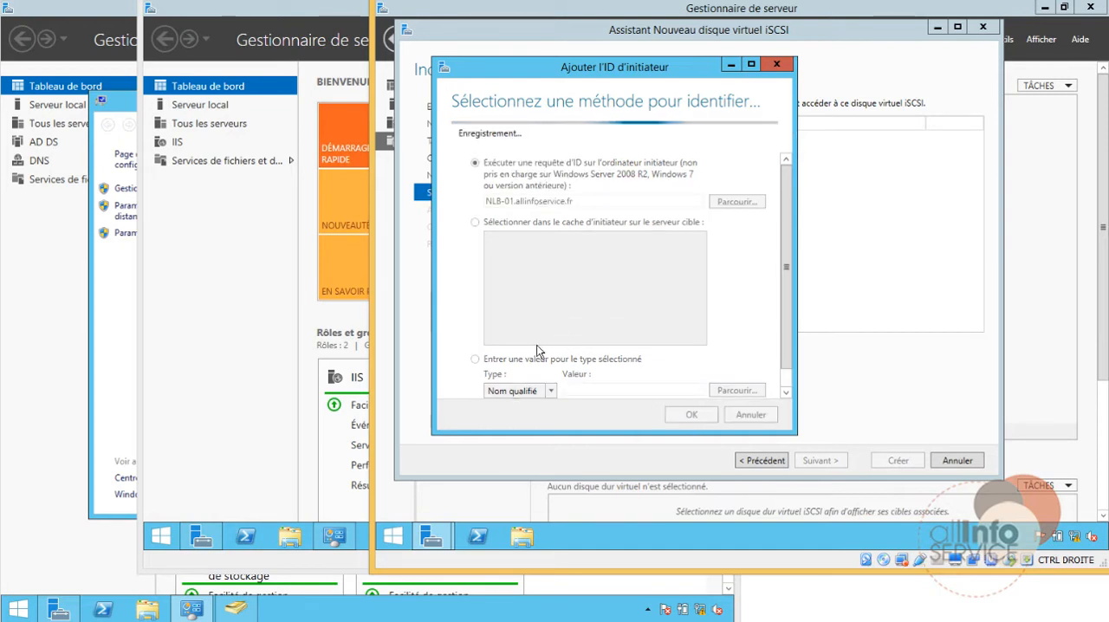
Step: Add the computer NLB-02 from the directory as a second iSCSI initiator for the virtual disk
left_click(588, 346)
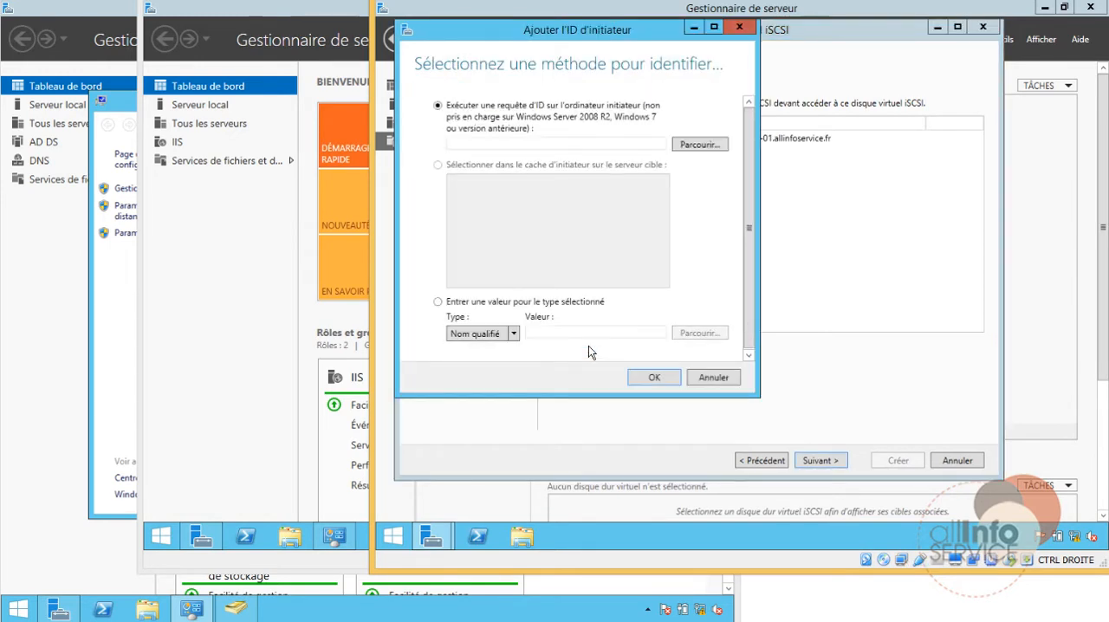
left_click(693, 146)
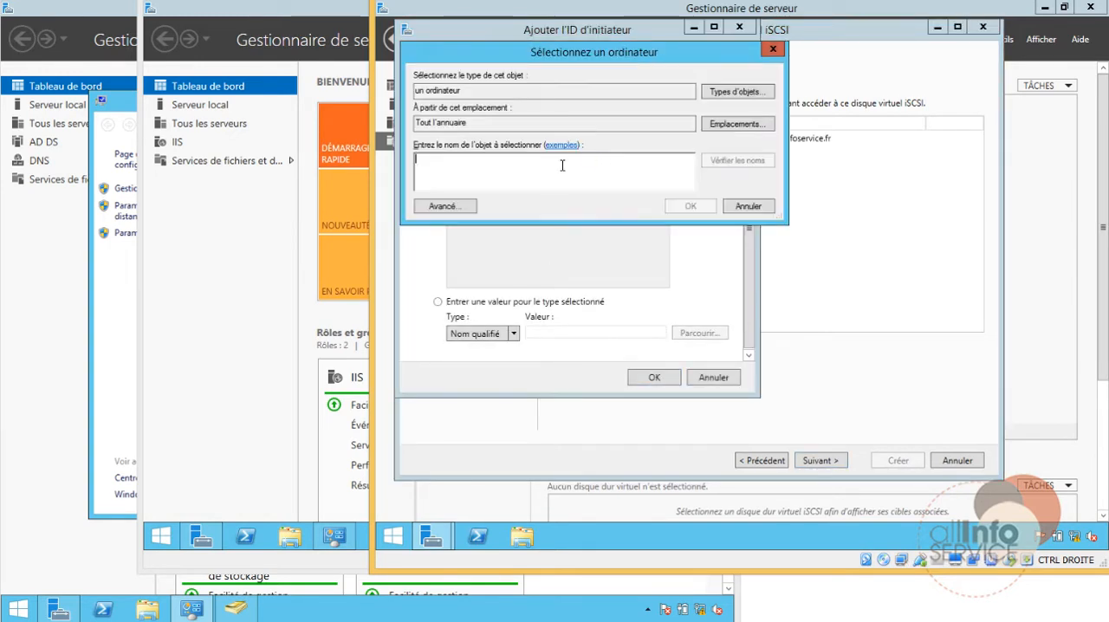
type("nlb-02")
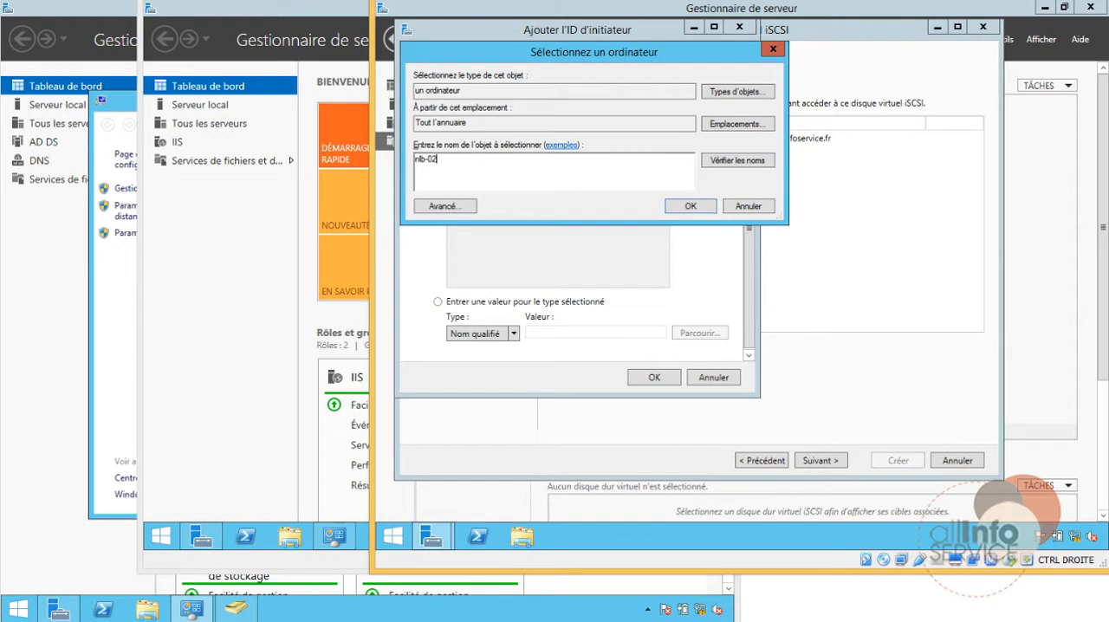
left_click(706, 205)
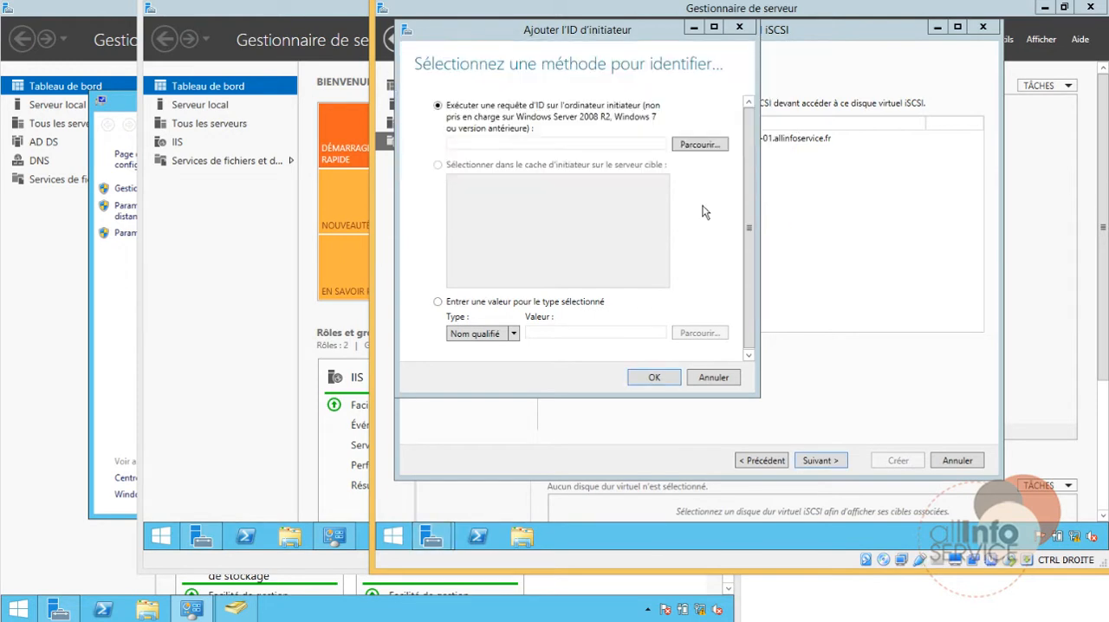
left_click(656, 378)
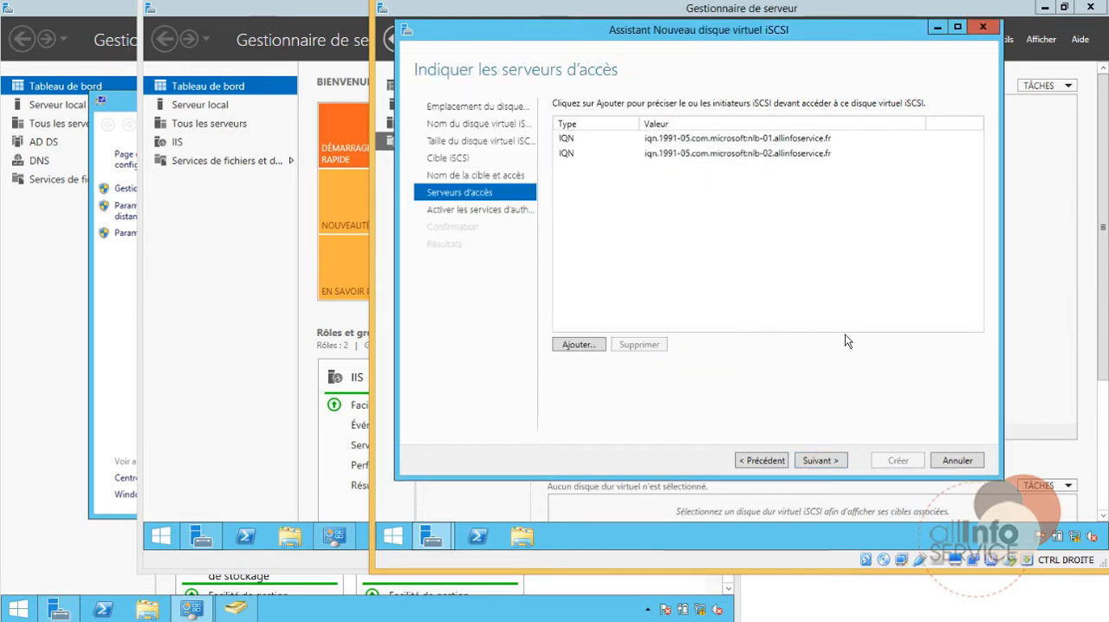
Step: Leave CHAP and reverse CHAP authentication disabled, create the first iSCSI virtual disk with its target, and close the wizard
left_click(820, 460)
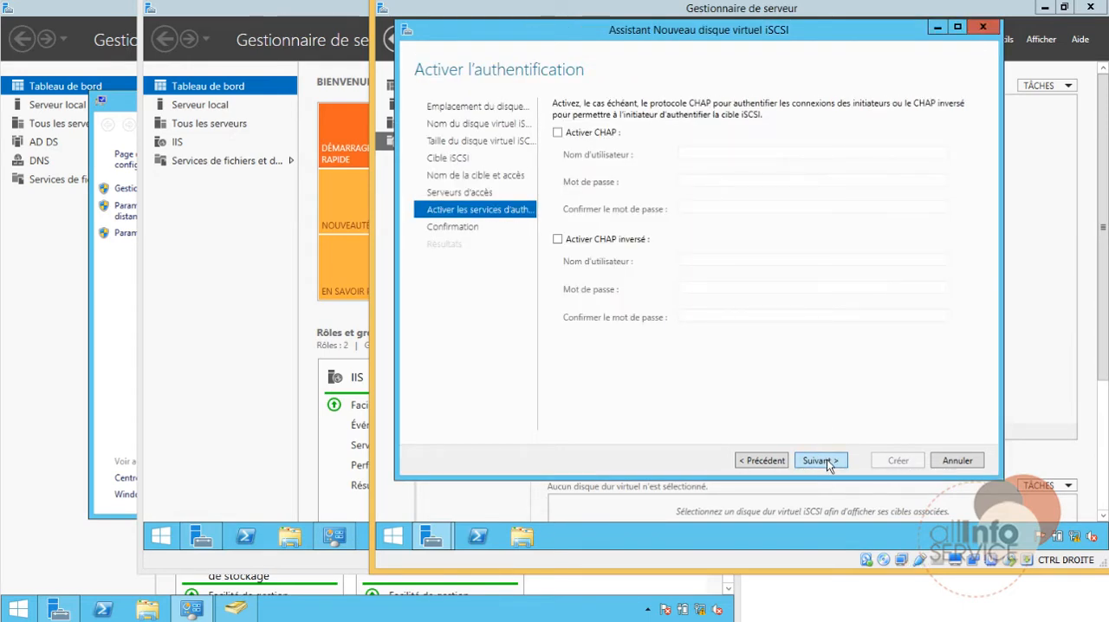
left_click(823, 460)
left_click(888, 465)
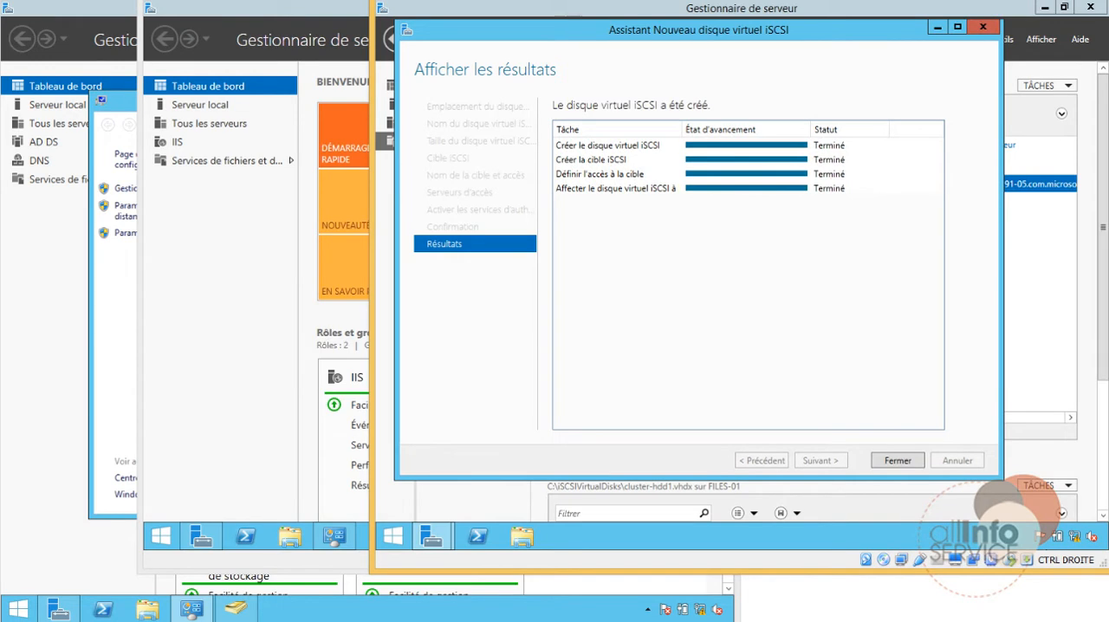
left_click(898, 460)
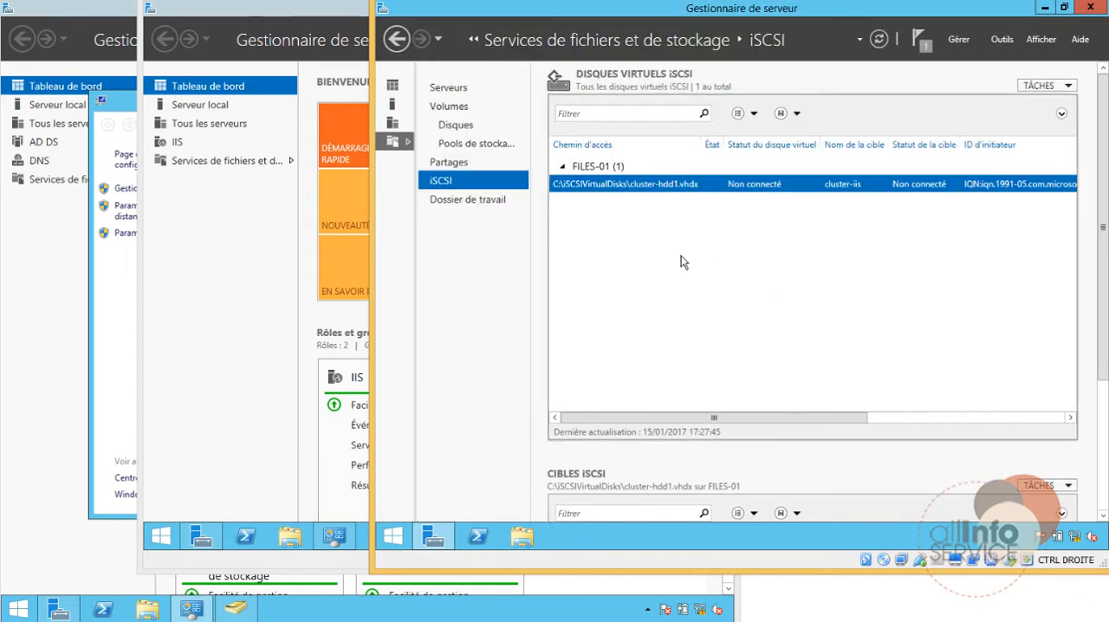
Step: Start a second iSCSI virtual disk on volume C: of FILES-01, name it cluster-hdd2, and proceed to its size
left_click(1042, 86)
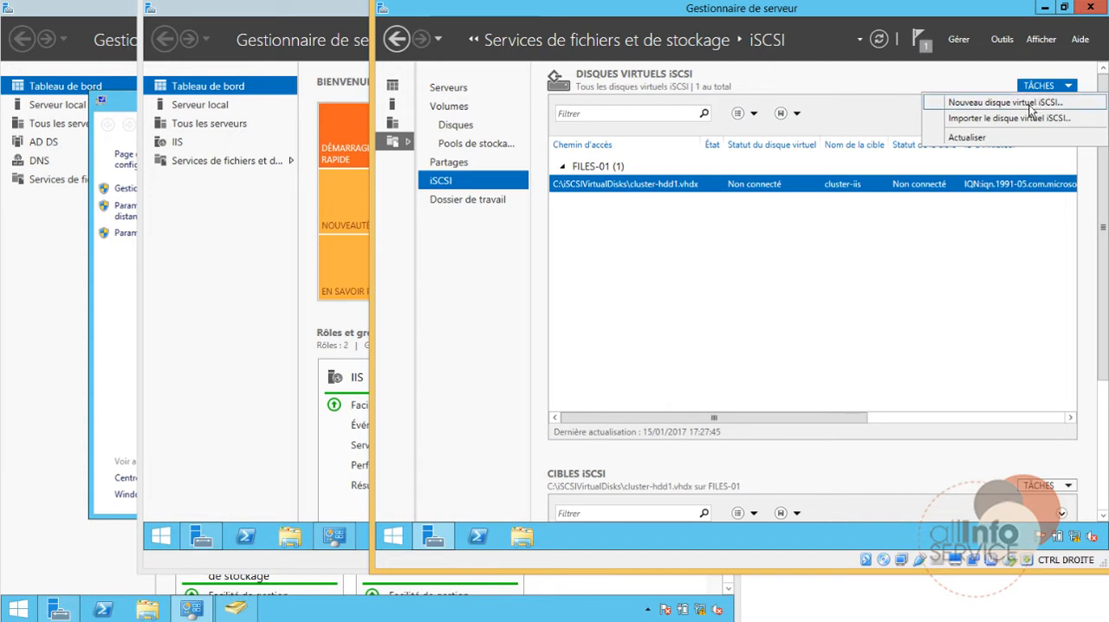
left_click(1005, 102)
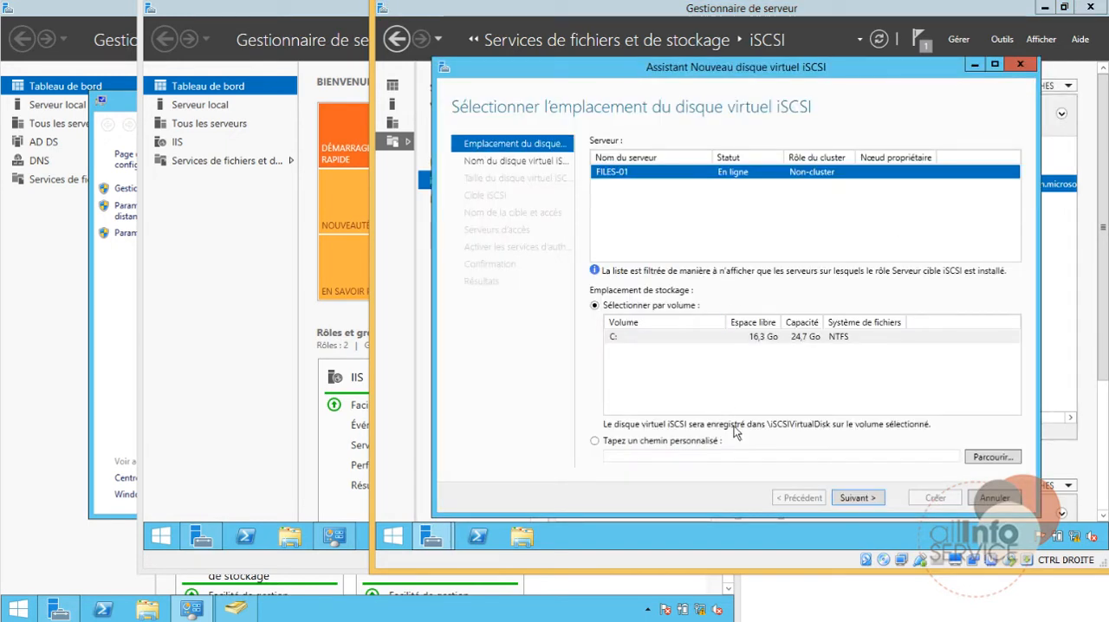
left_click(877, 500)
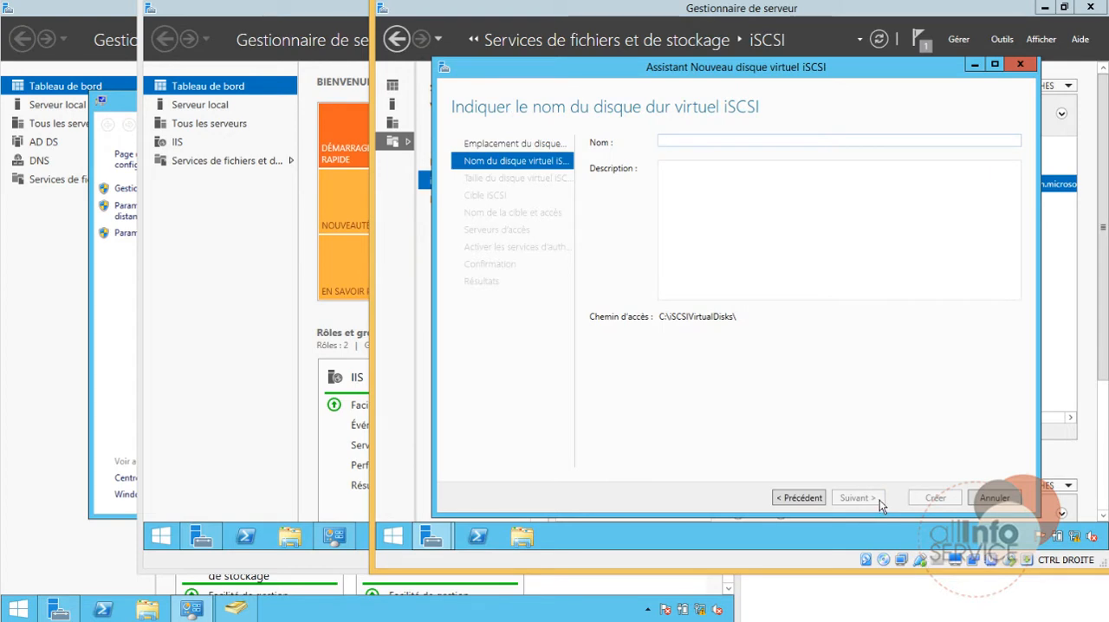
type("clust")
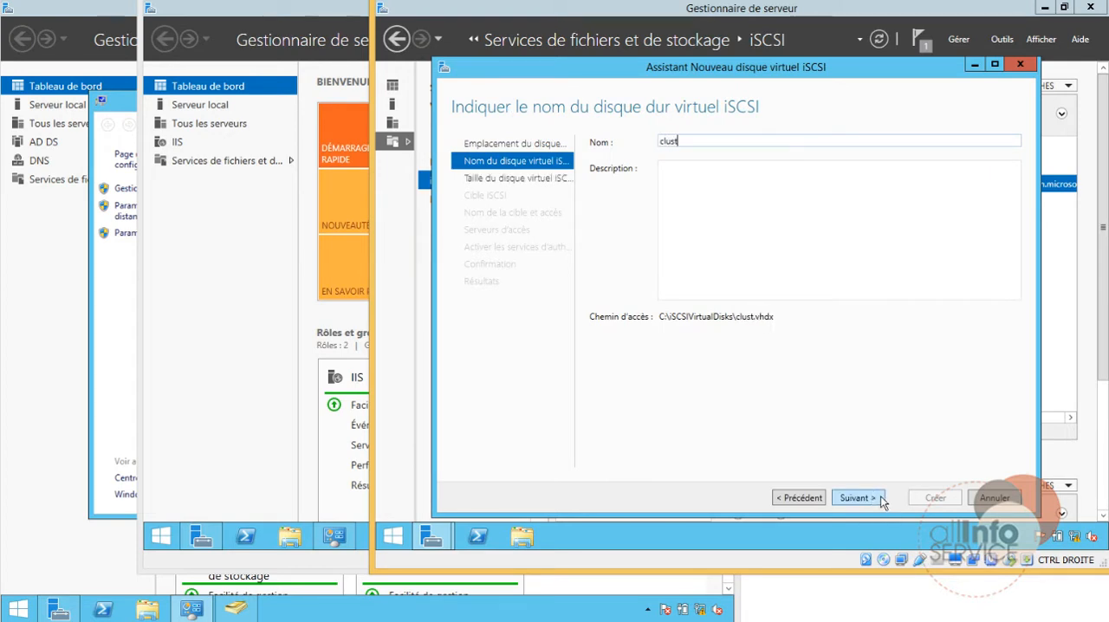
type("er-h")
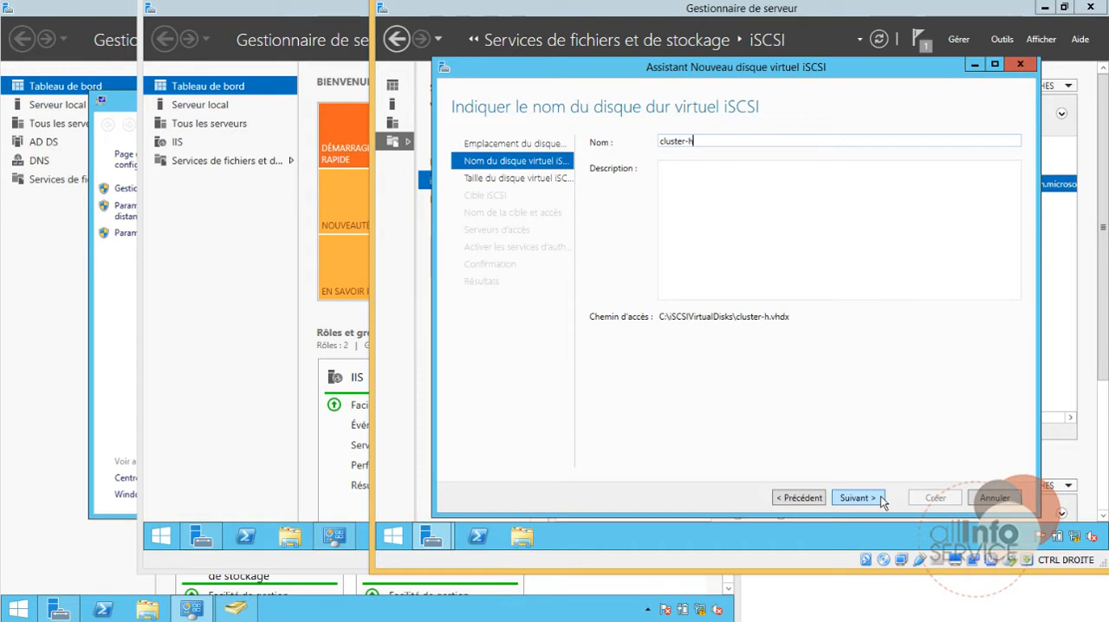
type("dd2")
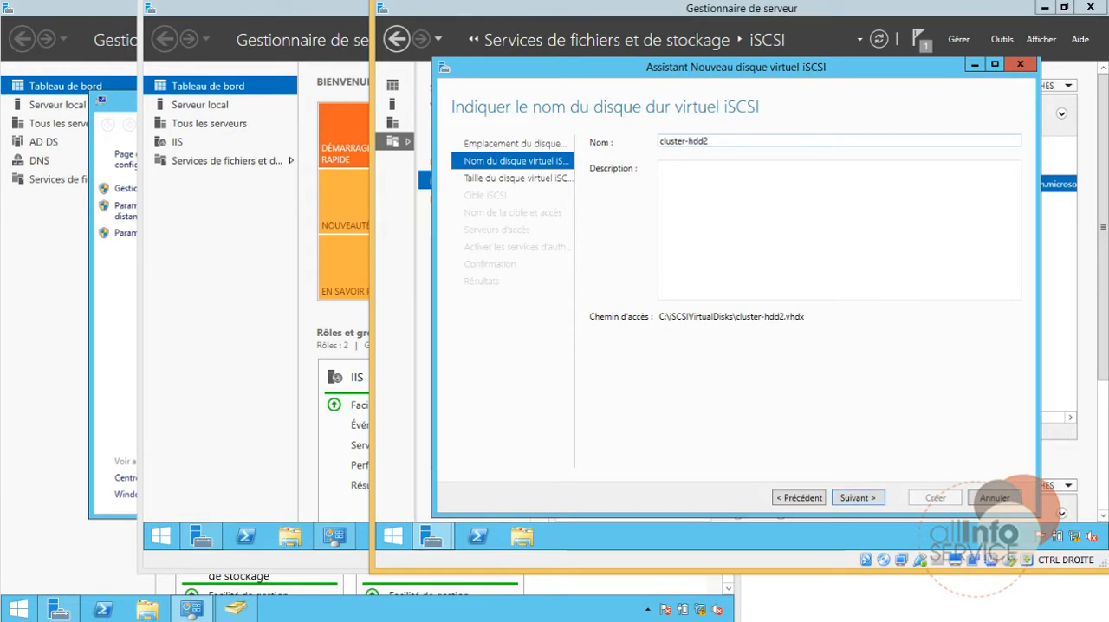
left_click(860, 498)
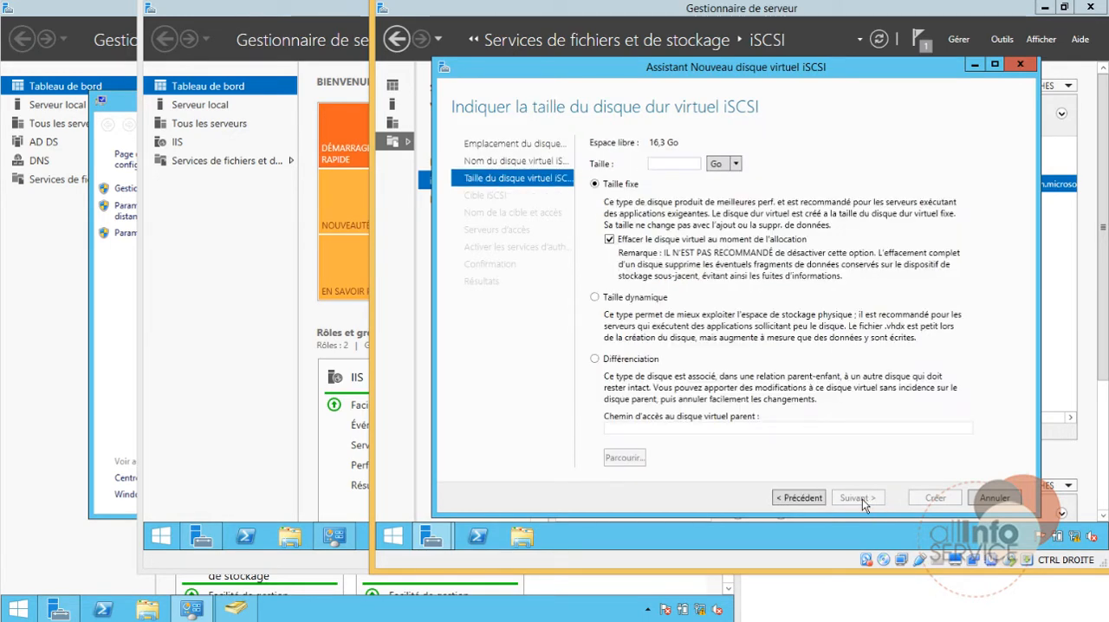
Step: Set cluster-hdd2 to 3 Go with dynamic size (Taille dynamique) and proceed to the target assignment
type("3")
left_click(637, 297)
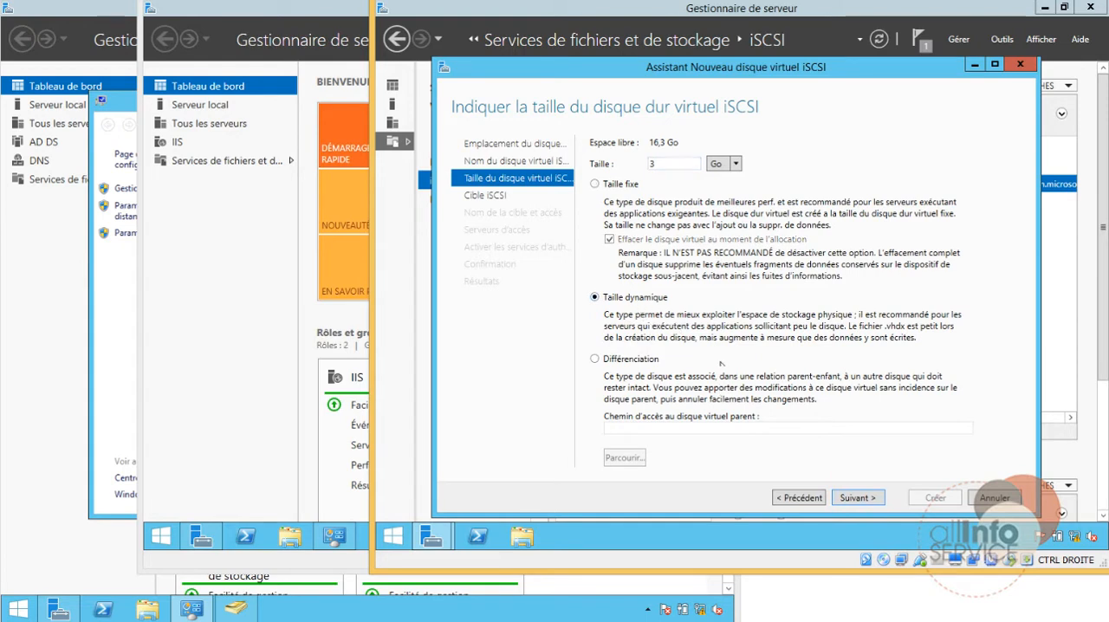
left_click(868, 502)
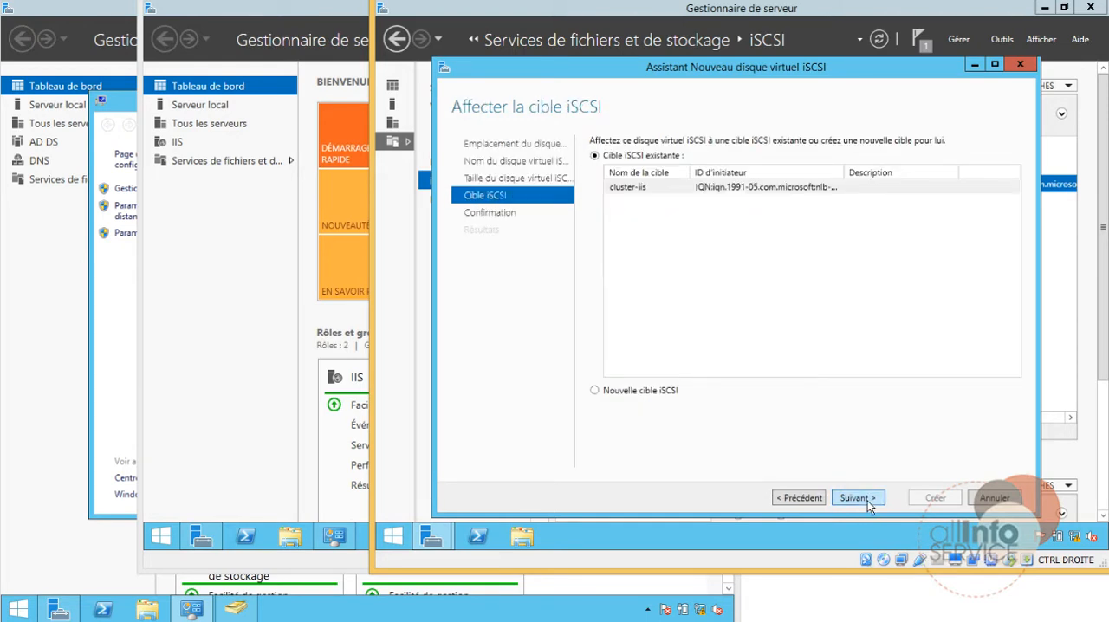
Step: Assign cluster-hdd2 to the existing iSCSI target cluster-iis, create the disk, and close the wizard
left_click(638, 199)
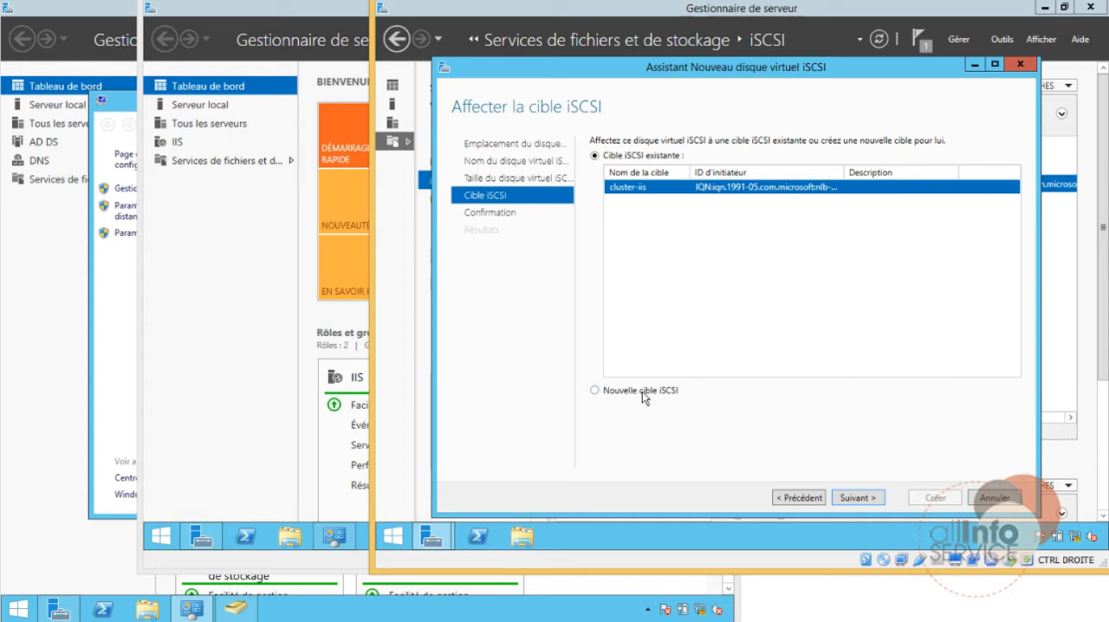
left_click(856, 498)
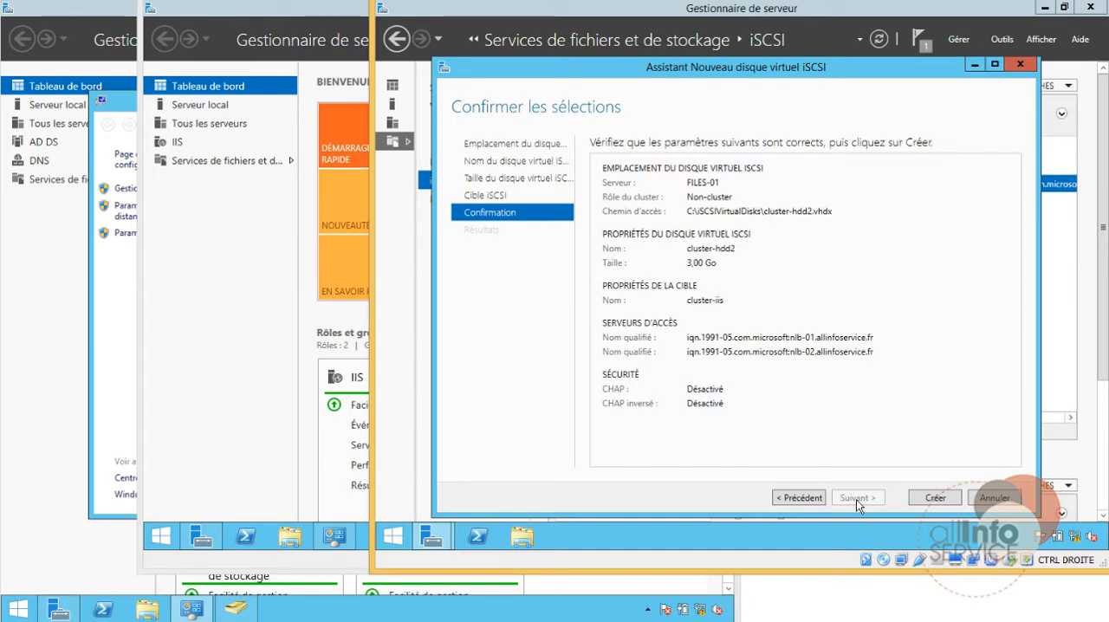
left_click(934, 498)
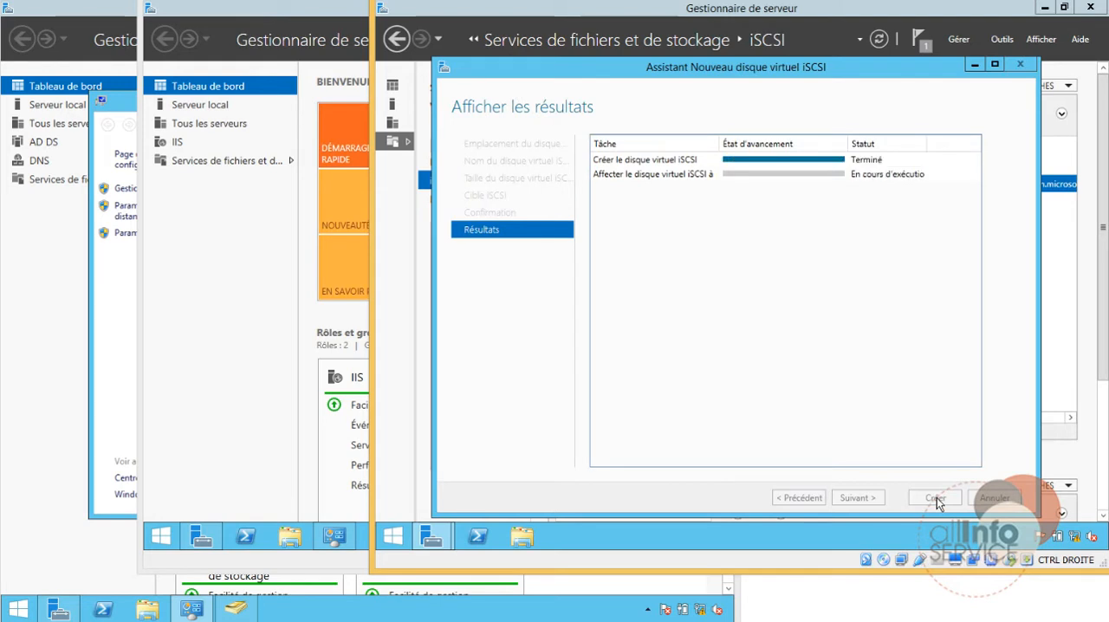
left_click(935, 498)
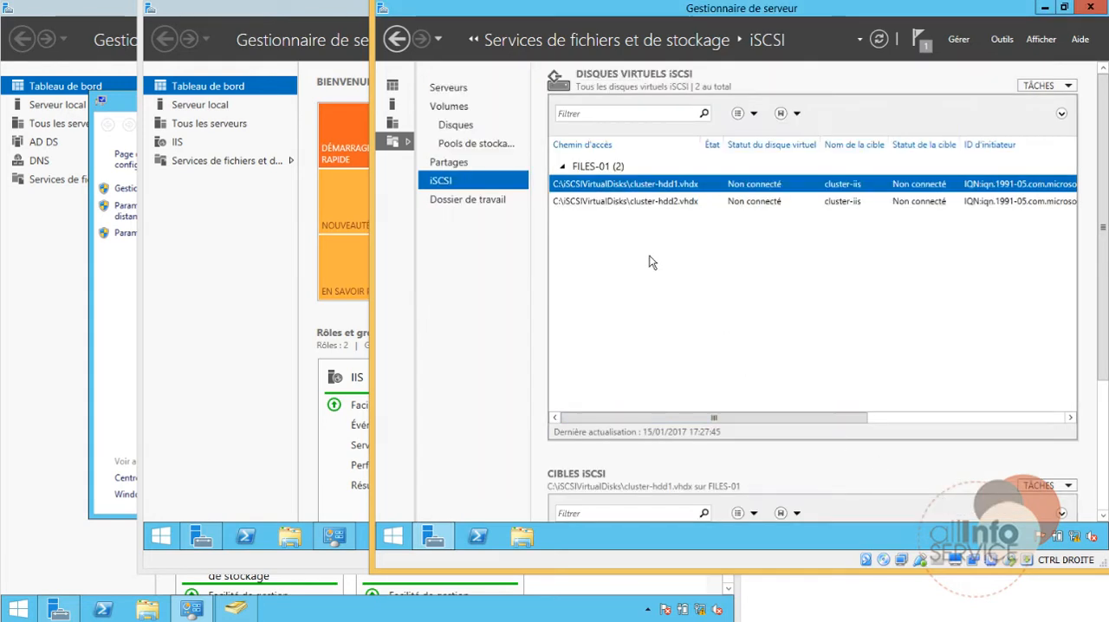
Step: Start a third iSCSI virtual disk at the default location on FILES-01, name it cluster-hdd3, and proceed to its size
left_click(1047, 85)
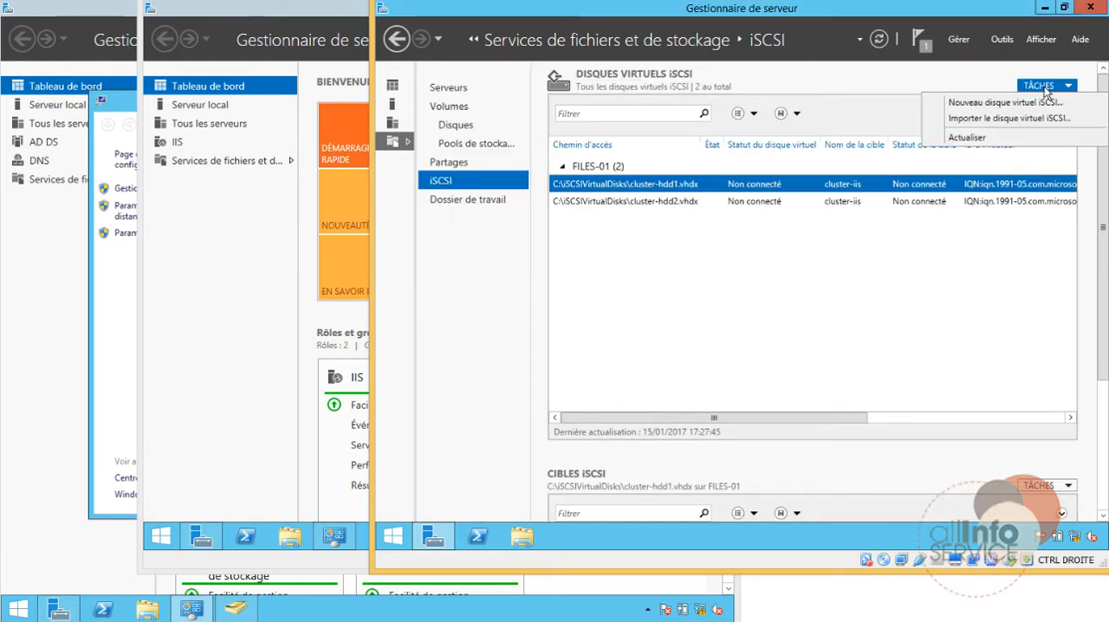
left_click(1000, 104)
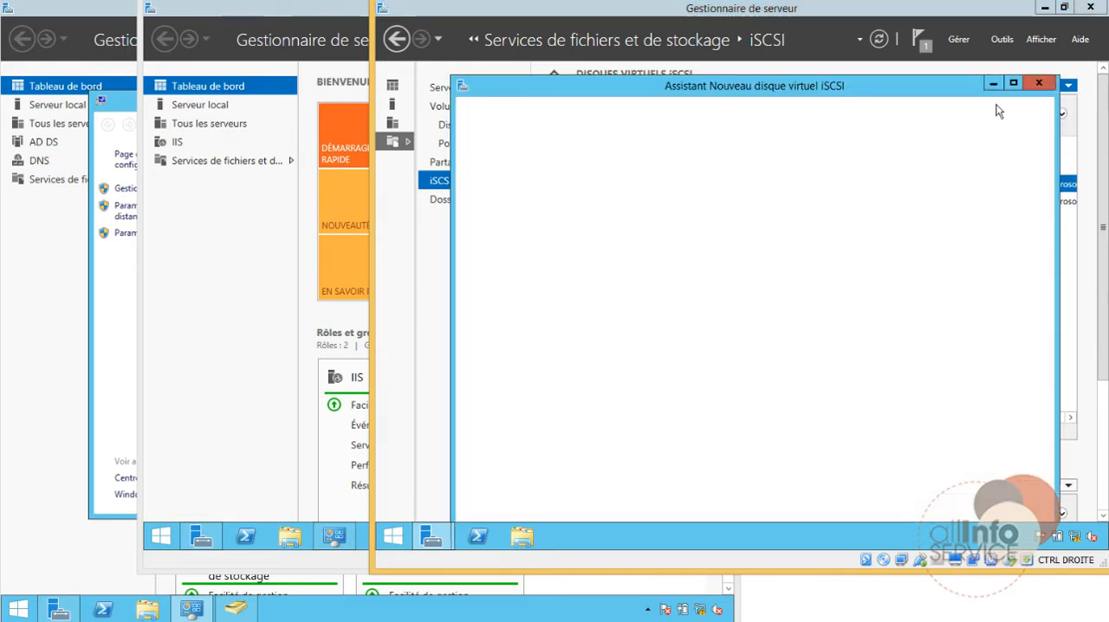
left_click(904, 517)
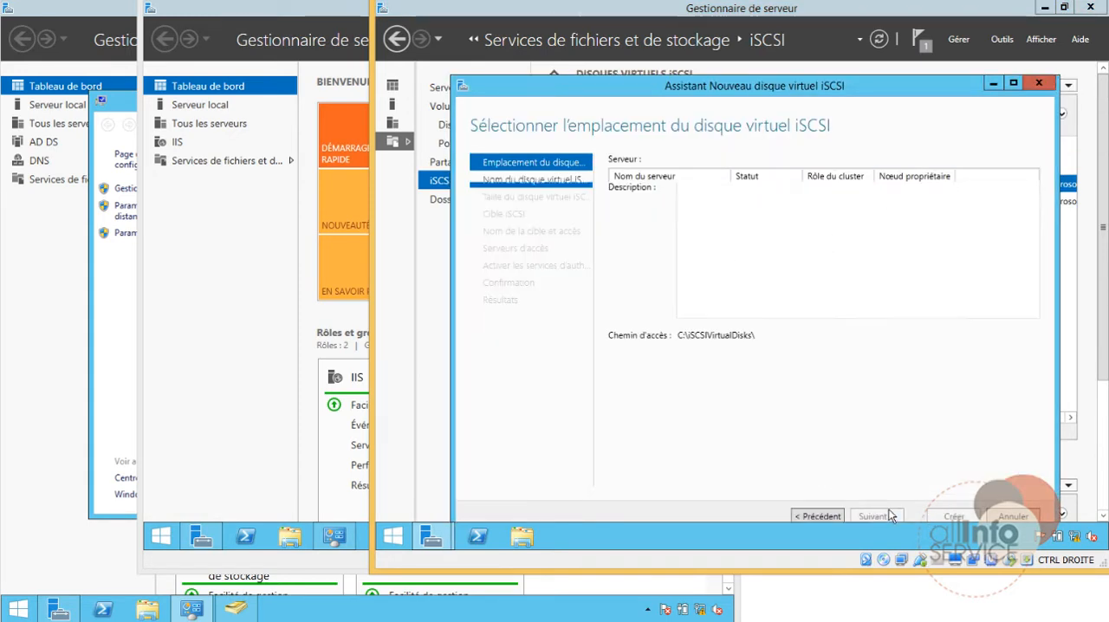
type("cl")
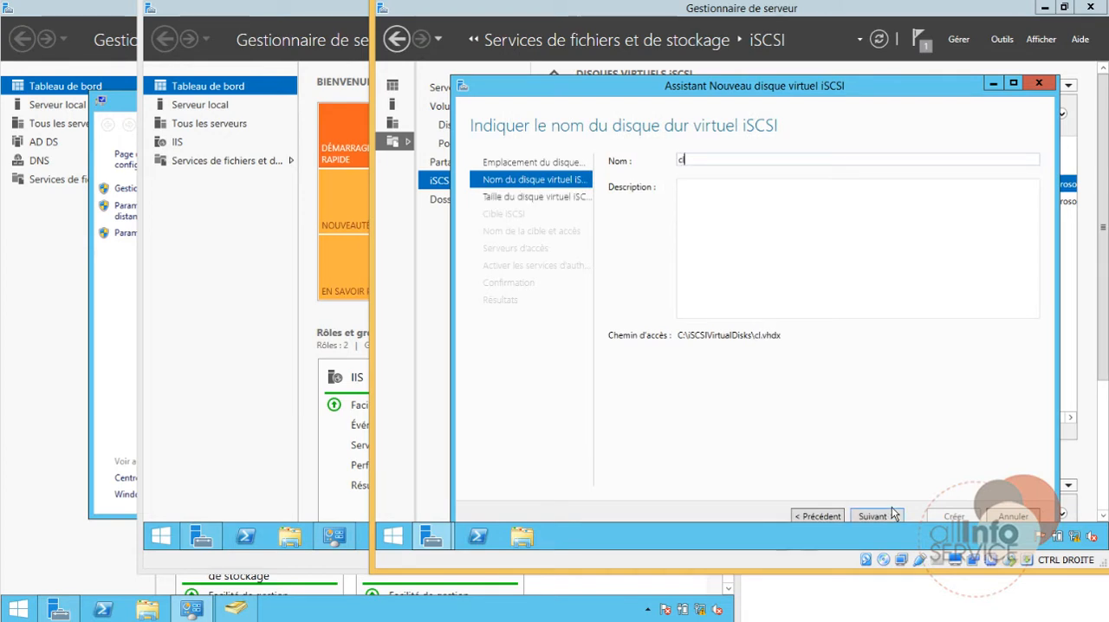
type("uster-hdd3")
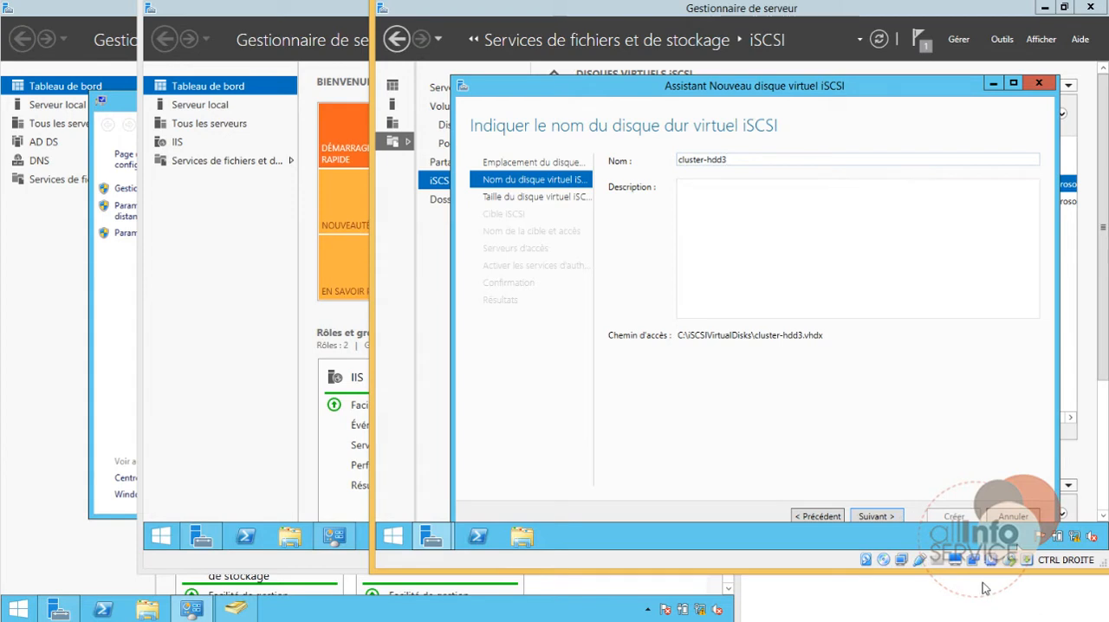
left_click(897, 517)
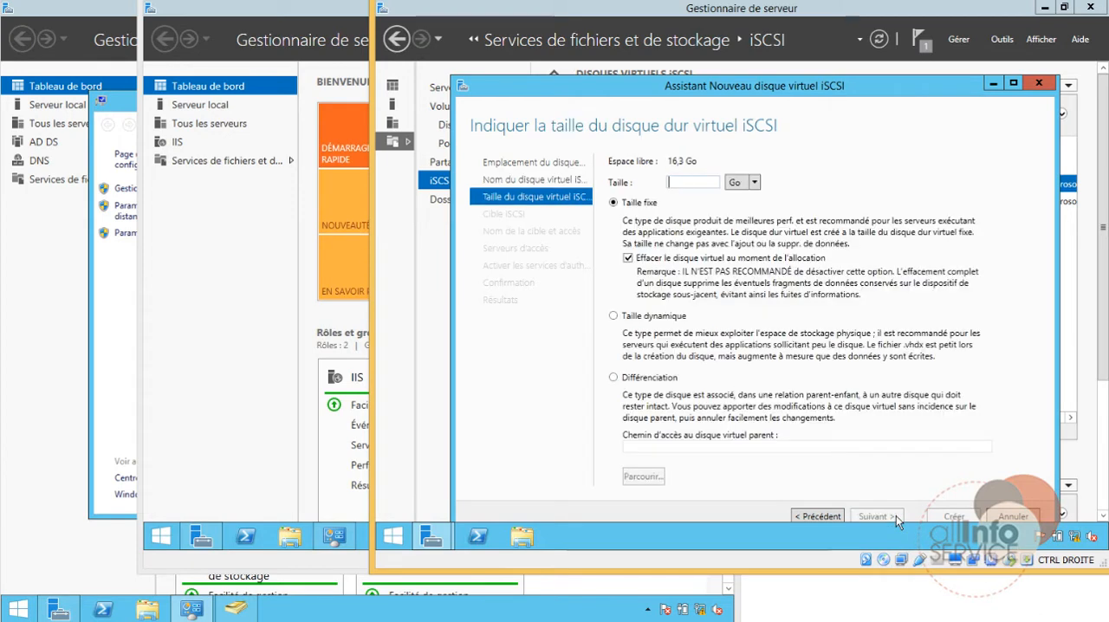
Step: Set cluster-hdd3 to 3 Go with dynamic size (Taille dynamique) and proceed to the target assignment
type("3")
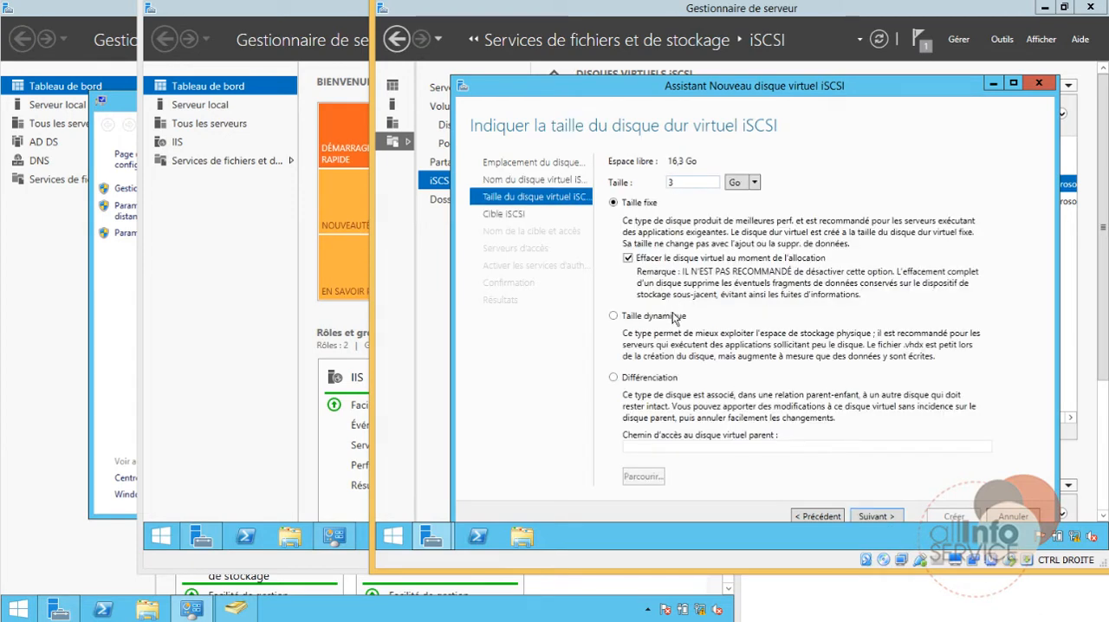
left_click(674, 317)
left_click(893, 517)
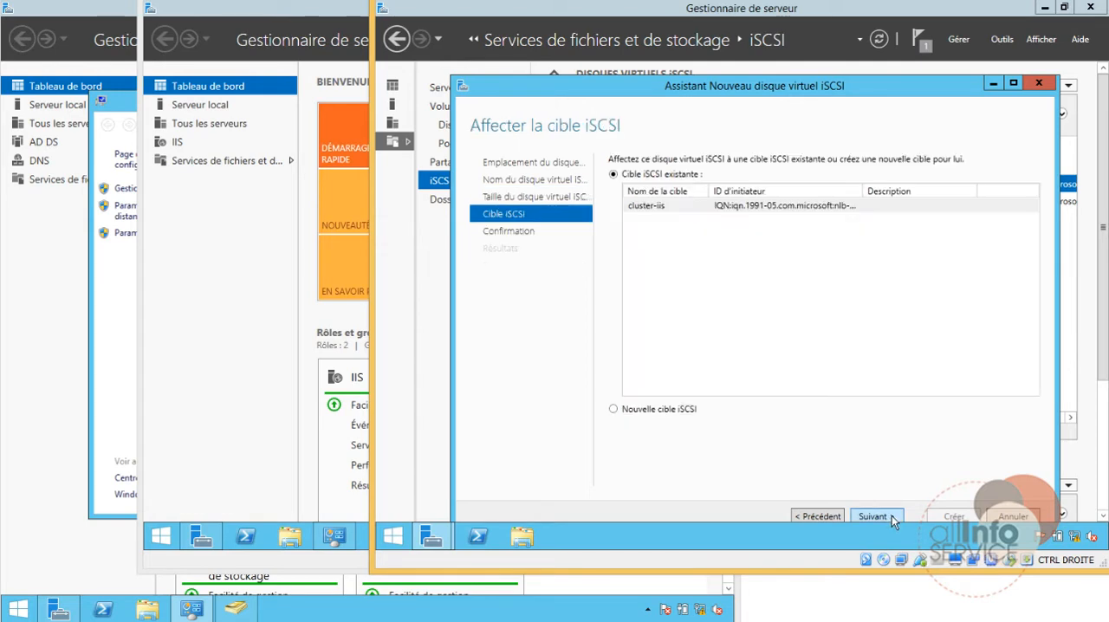
Step: Keep the existing target cluster-iis for cluster-hdd3, create the disk, and close the wizard
left_click(891, 515)
left_click(932, 515)
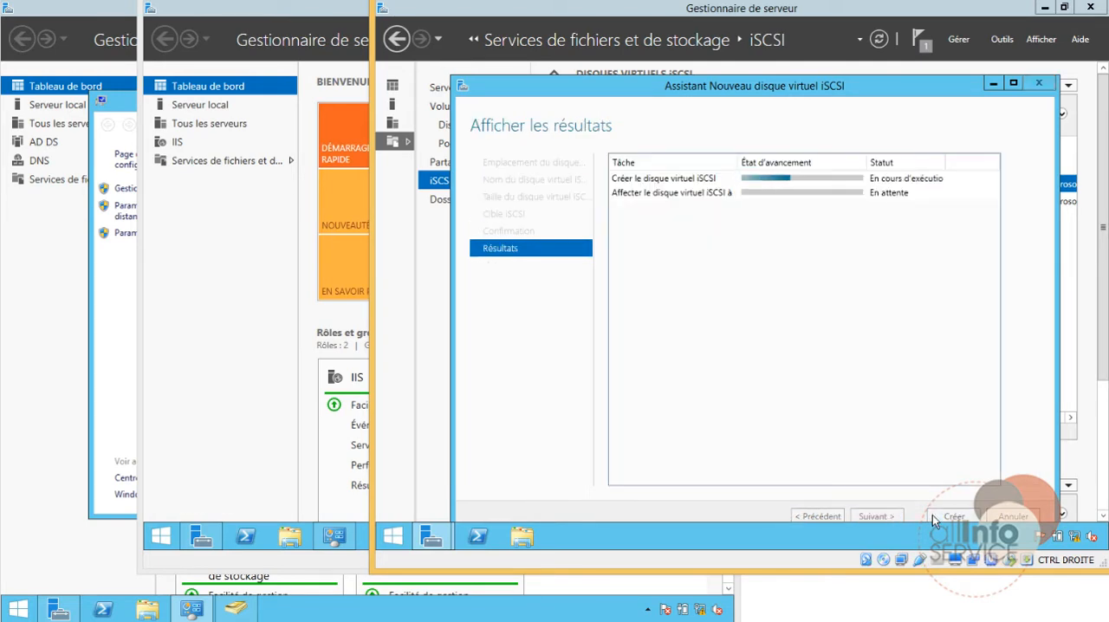
left_click(946, 515)
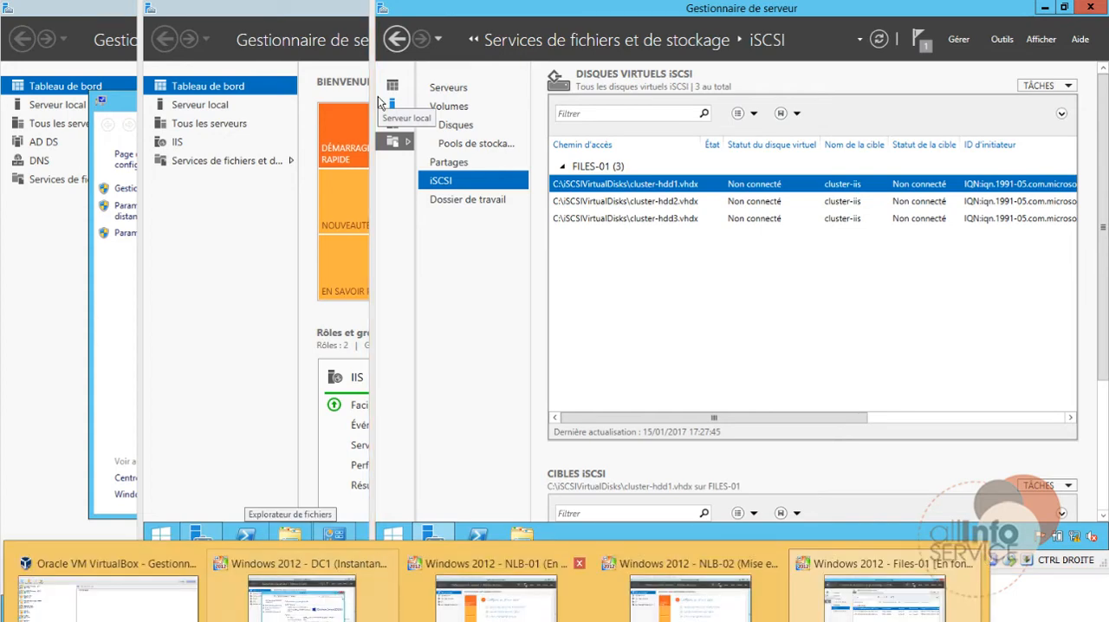
Step: Switch to the NLB-01 virtual machine, open its iSCSI initiator, and agree to start the Microsoft iSCSI service automatically
left_click(496, 602)
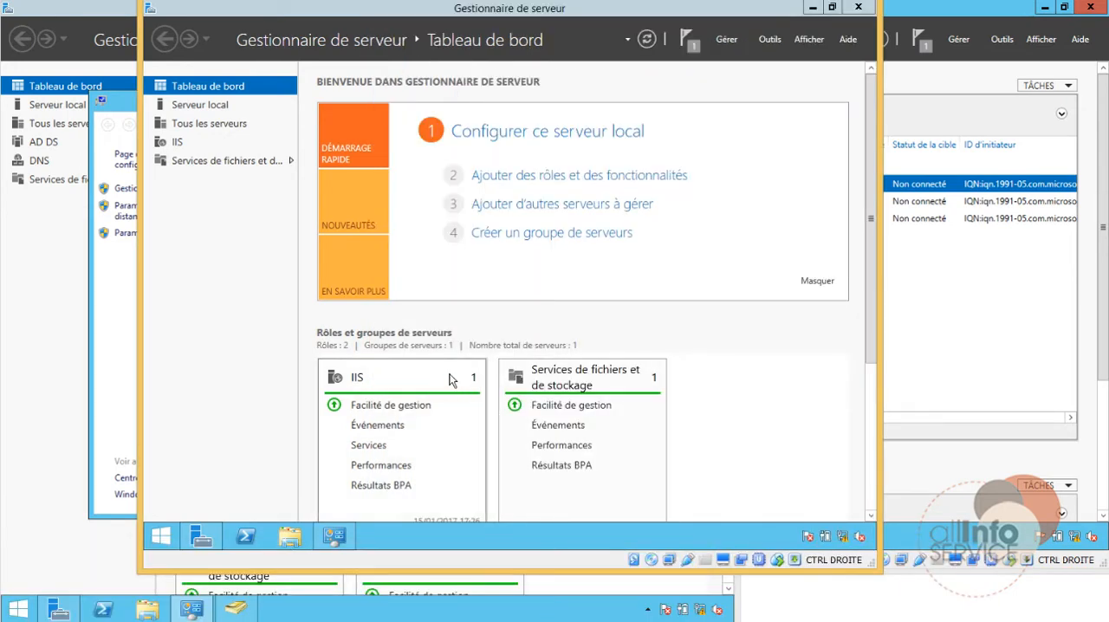
left_click(770, 40)
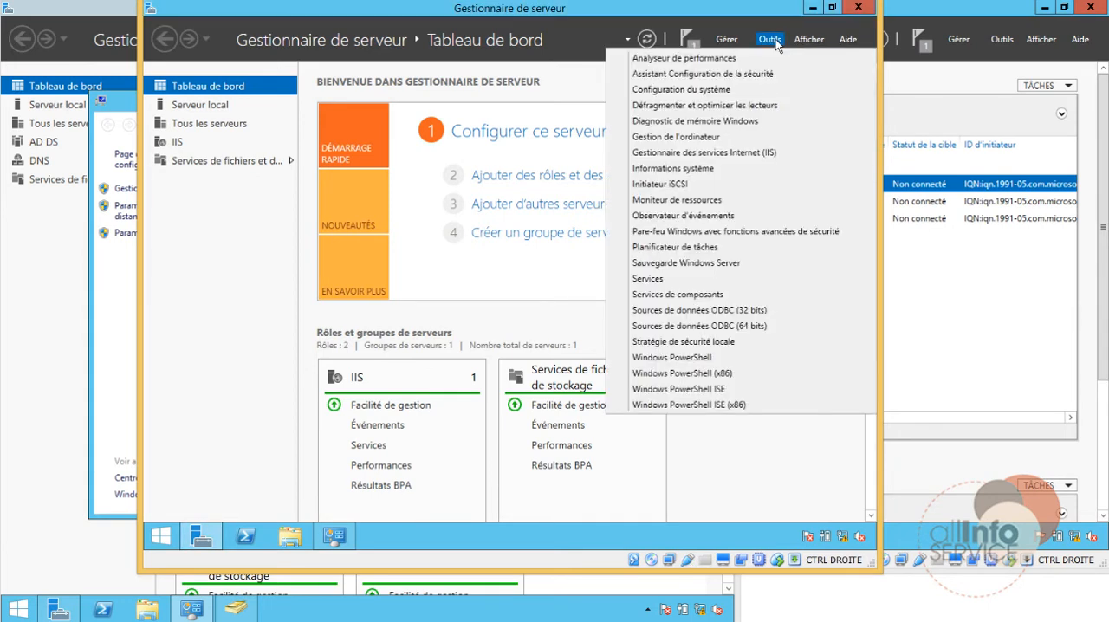
left_click(658, 184)
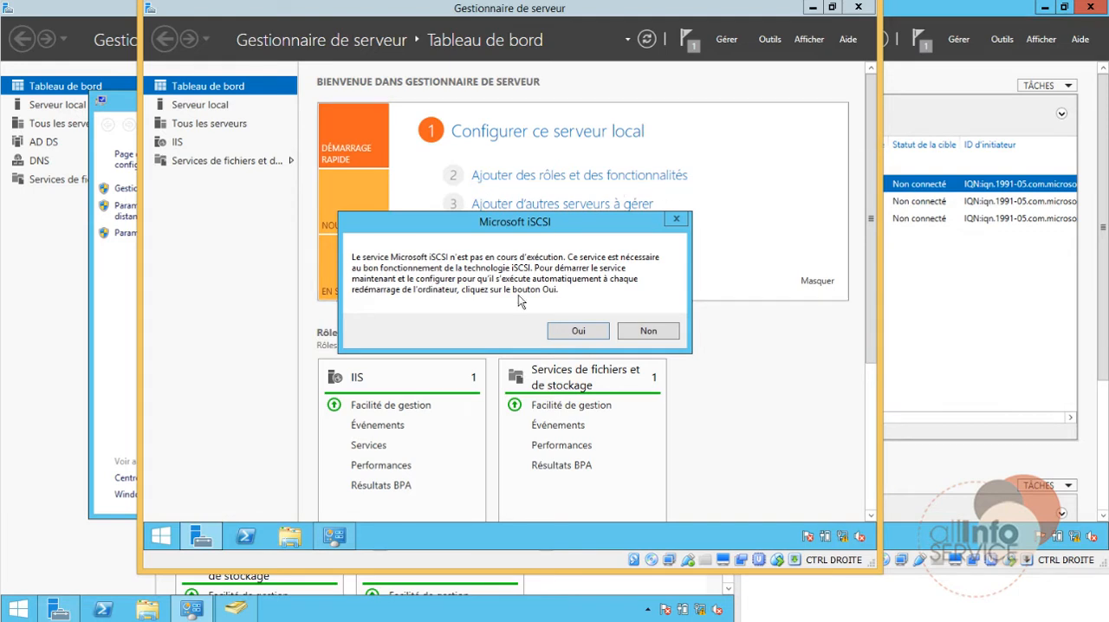
left_click(569, 330)
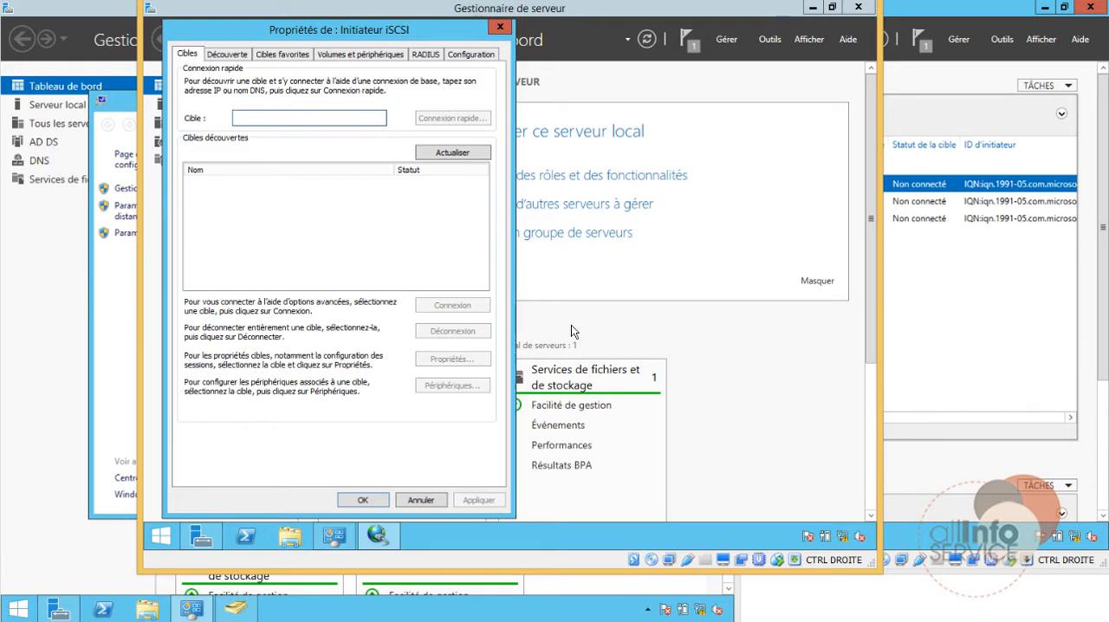
Step: Connect NLB-01 to the iSCSI target on files-01 with a quick connection and close the initiator properties
type("files")
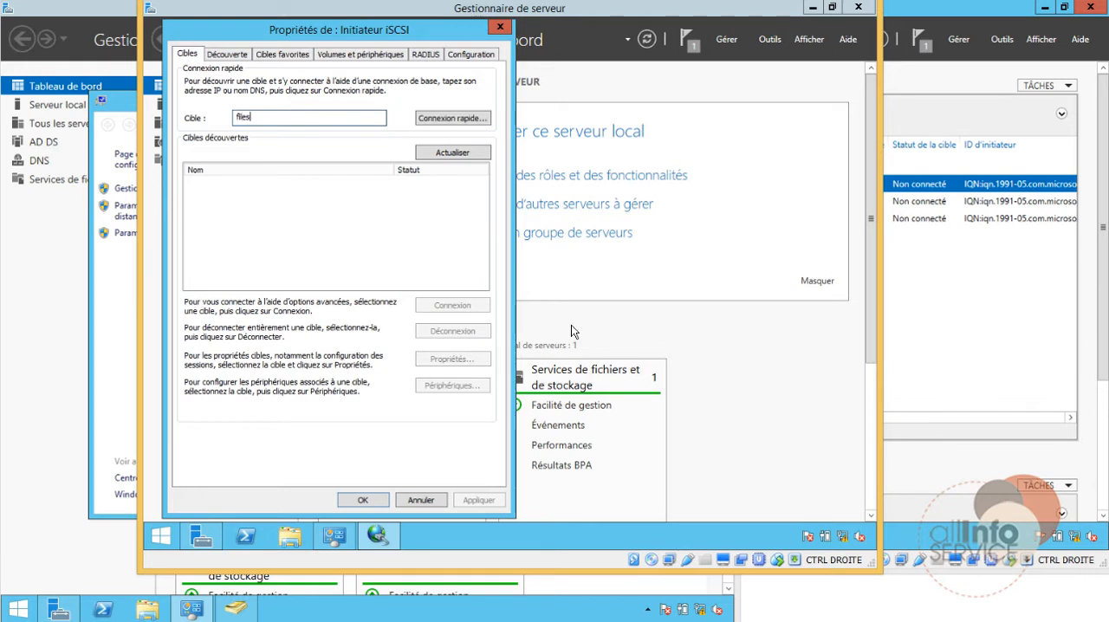
type("-01")
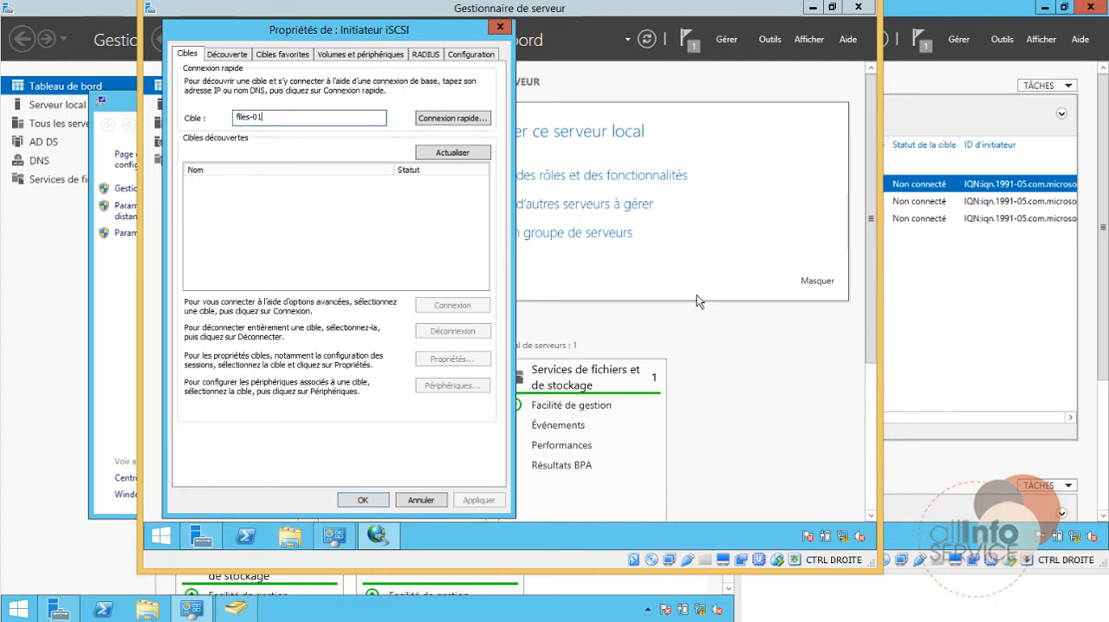
left_click(478, 122)
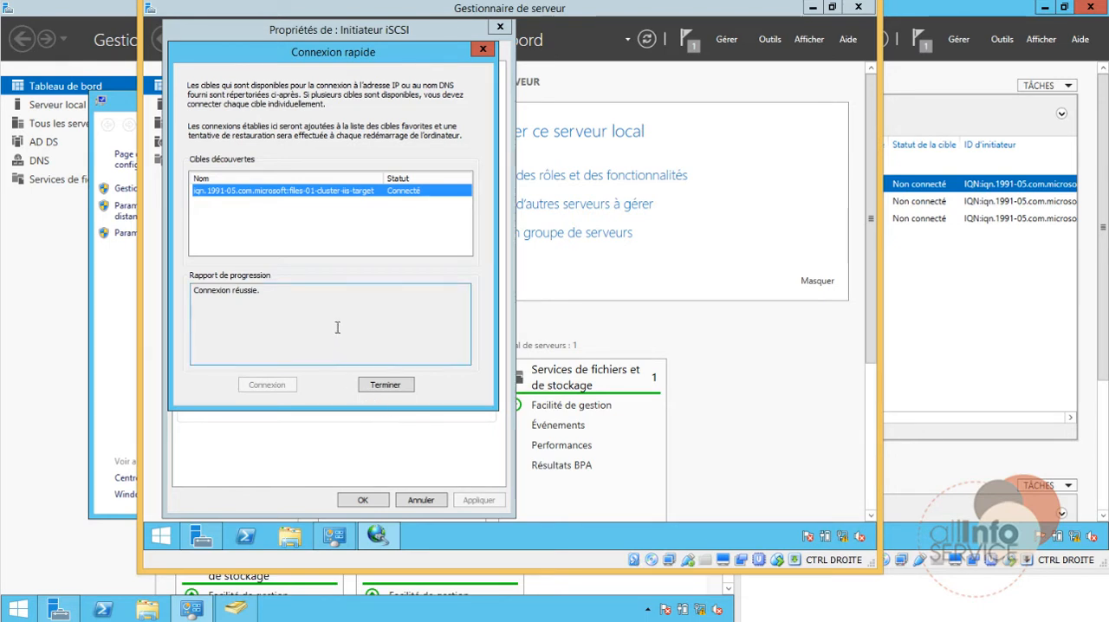
left_click(378, 386)
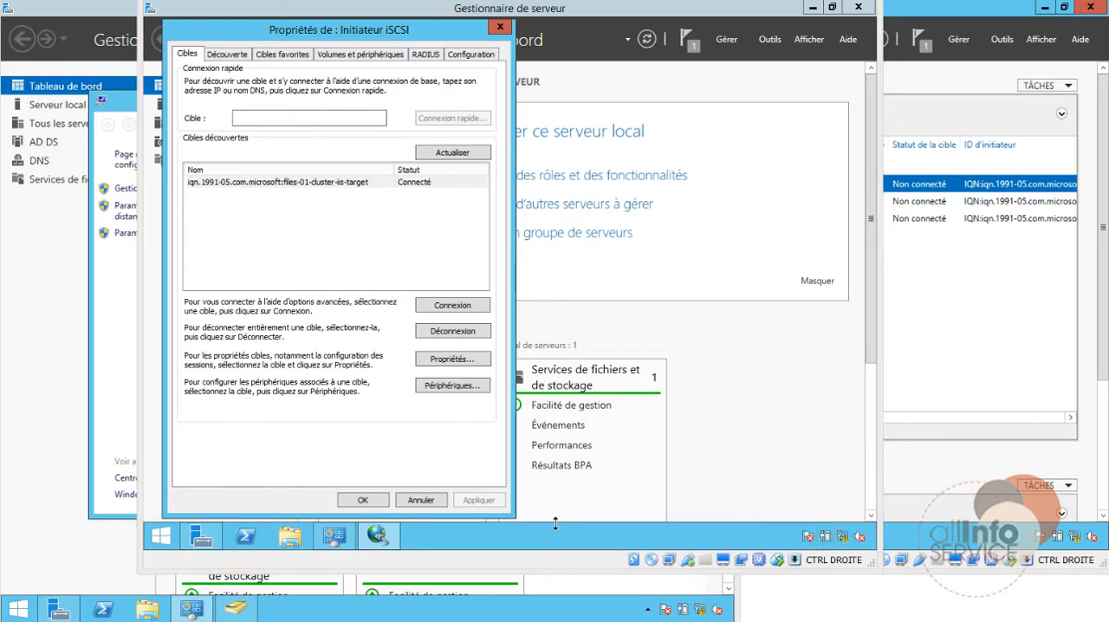
left_click(379, 503)
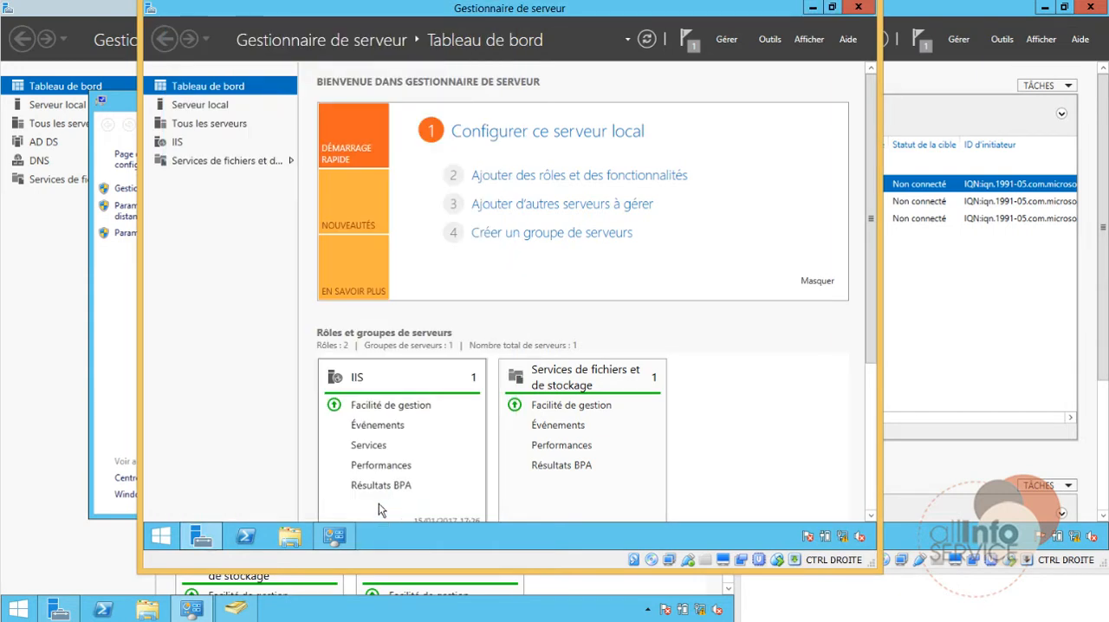
Step: Display the disks of NLB-01 under file and storage services and bring disk 1 online, accepting the data-loss warning
left_click(195, 163)
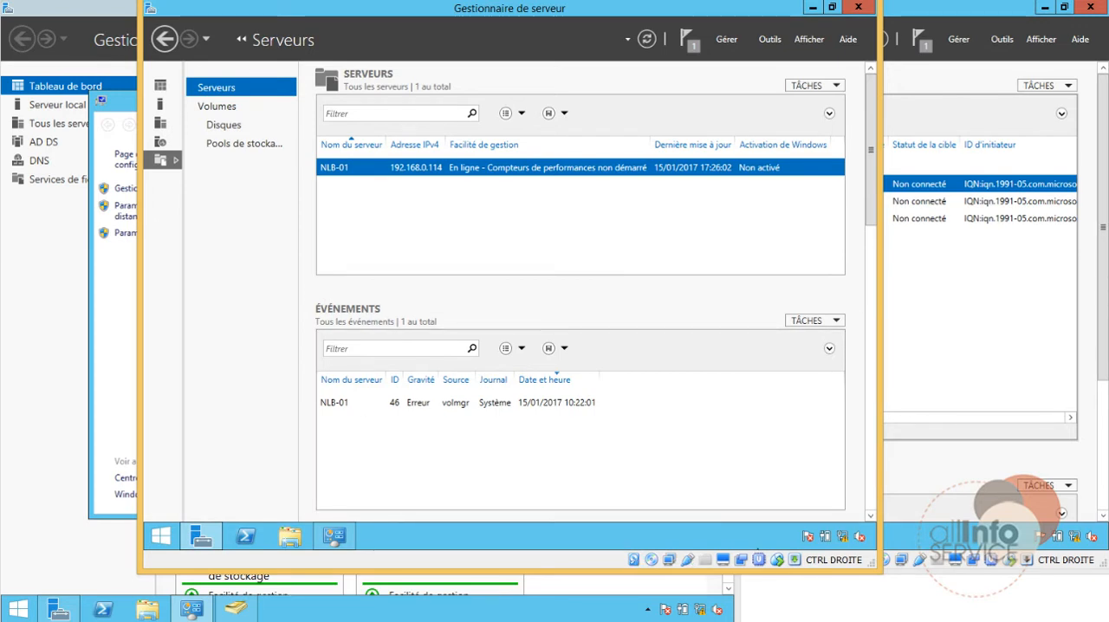
left_click(222, 125)
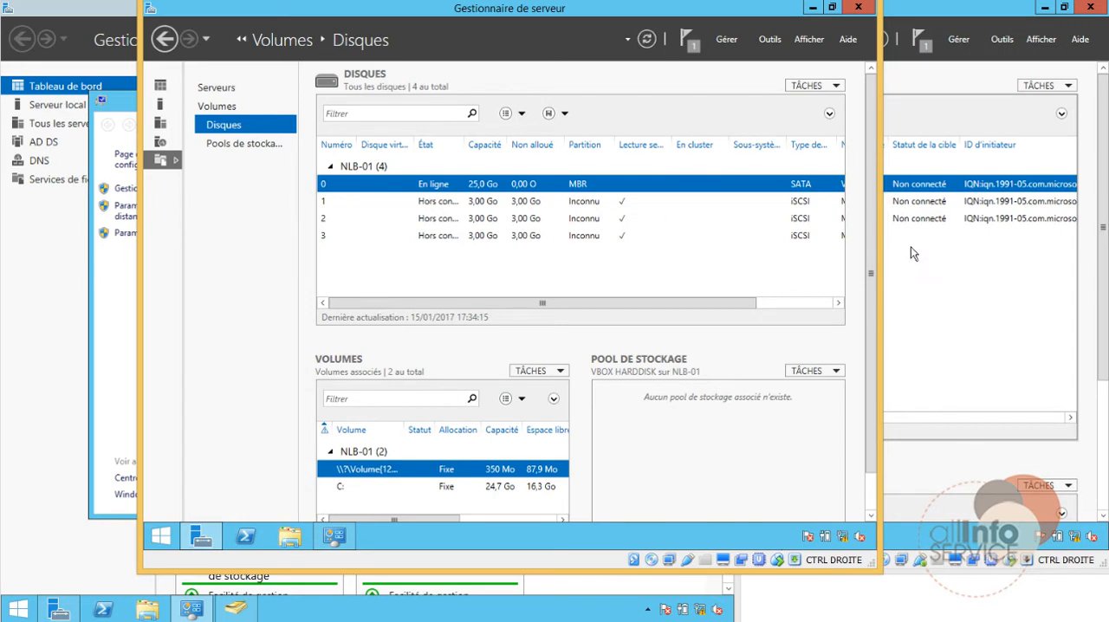
scroll(869, 236, "down", 1)
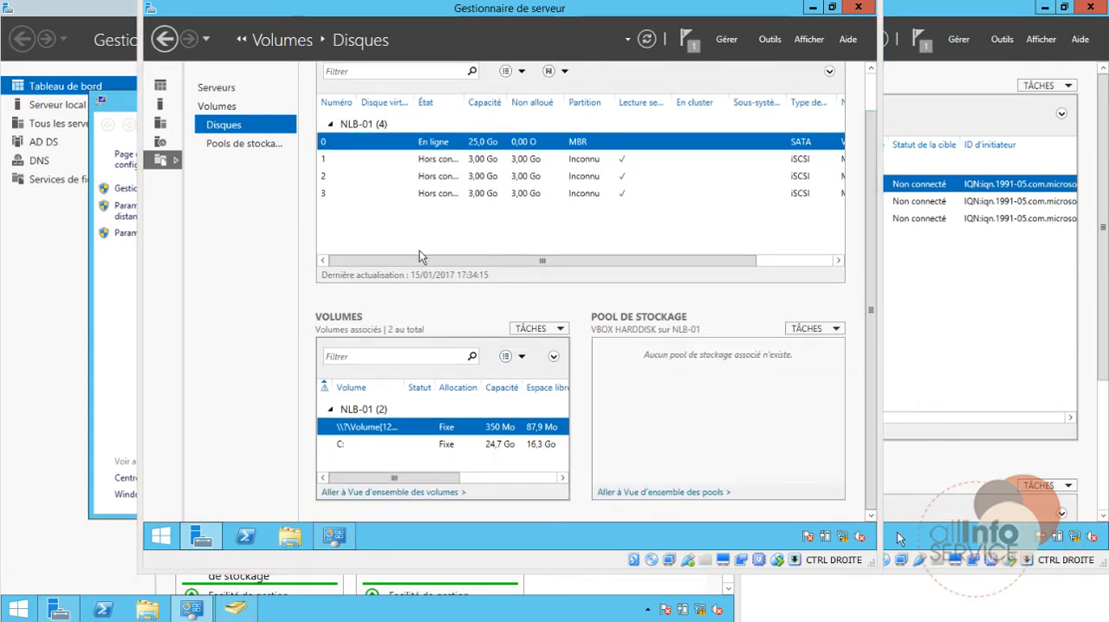
left_click(336, 161)
right_click(336, 161)
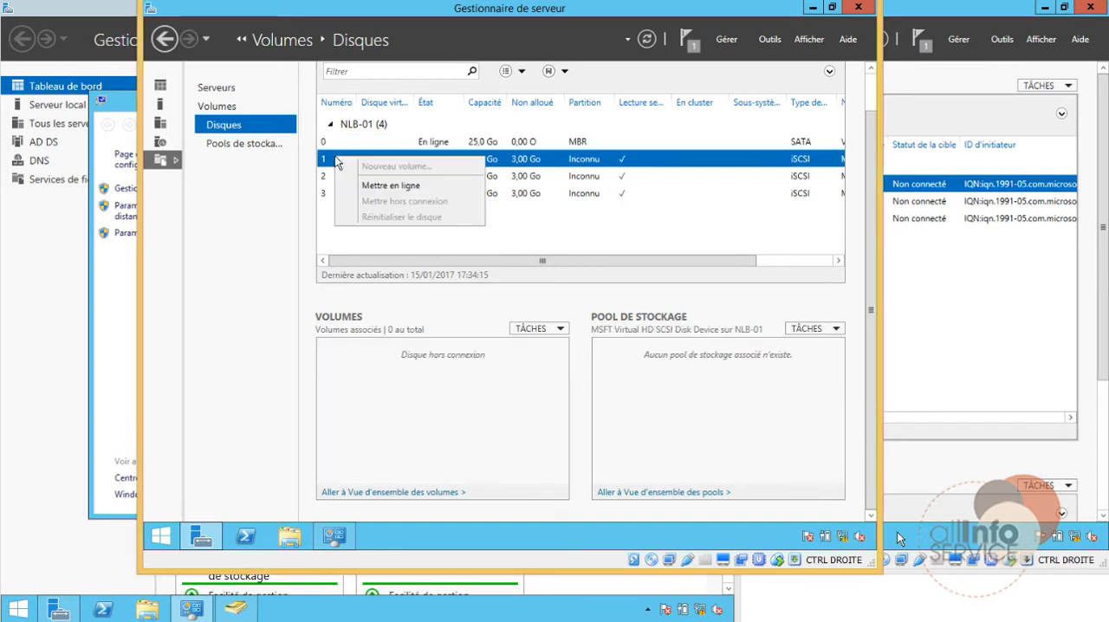
left_click(374, 188)
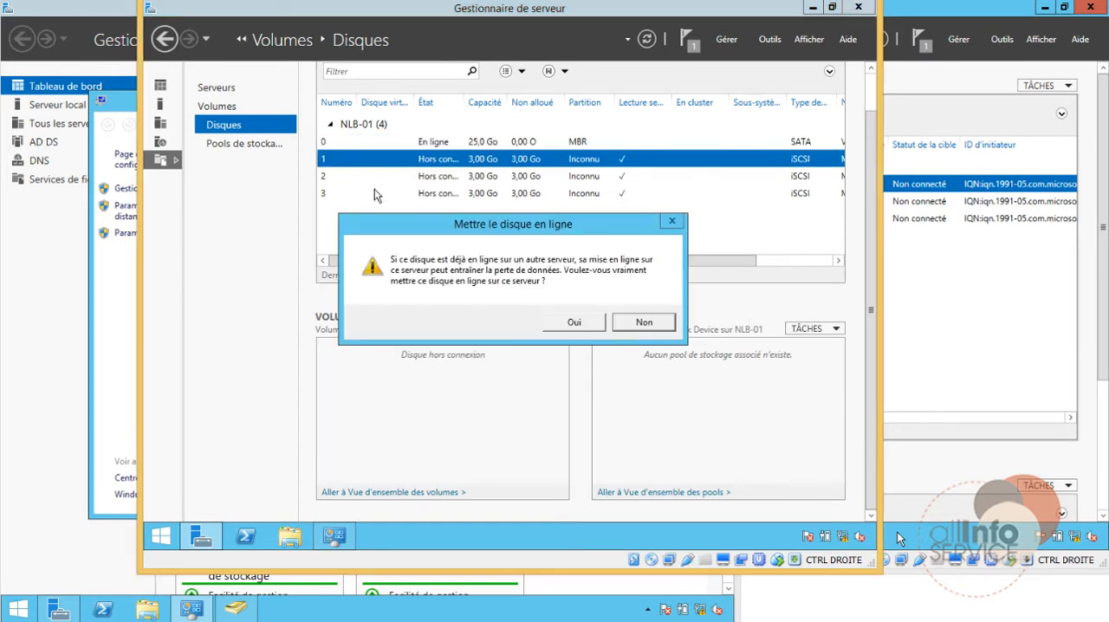
left_click(585, 326)
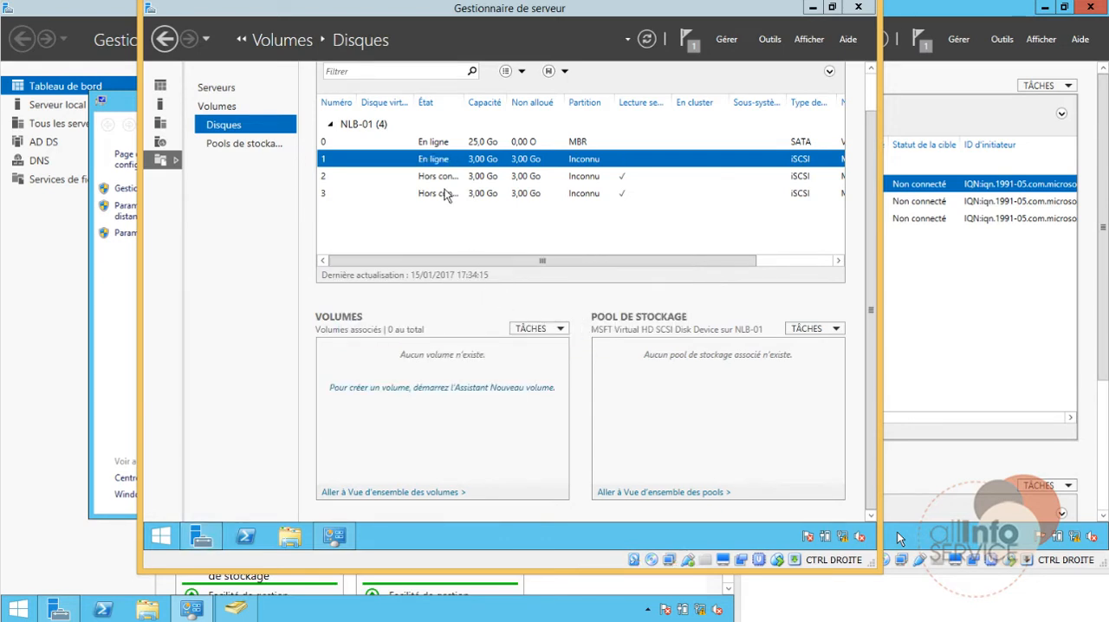
Step: Bring disks 2 and 3 of NLB-01 online and accept the warning for each
right_click(441, 179)
left_click(465, 214)
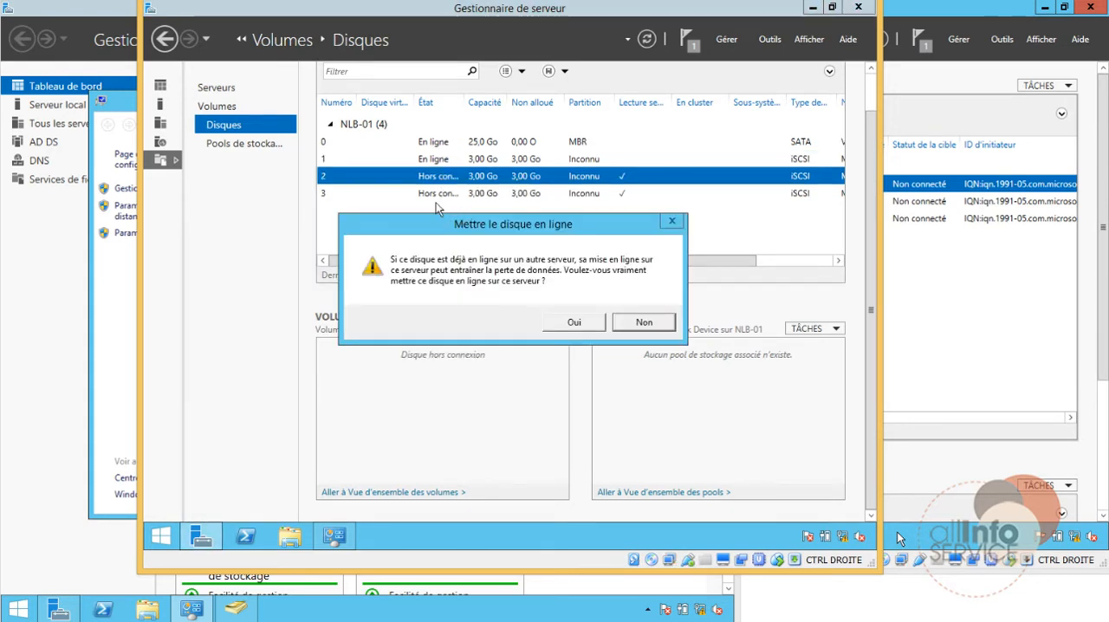
left_click(570, 320)
right_click(447, 195)
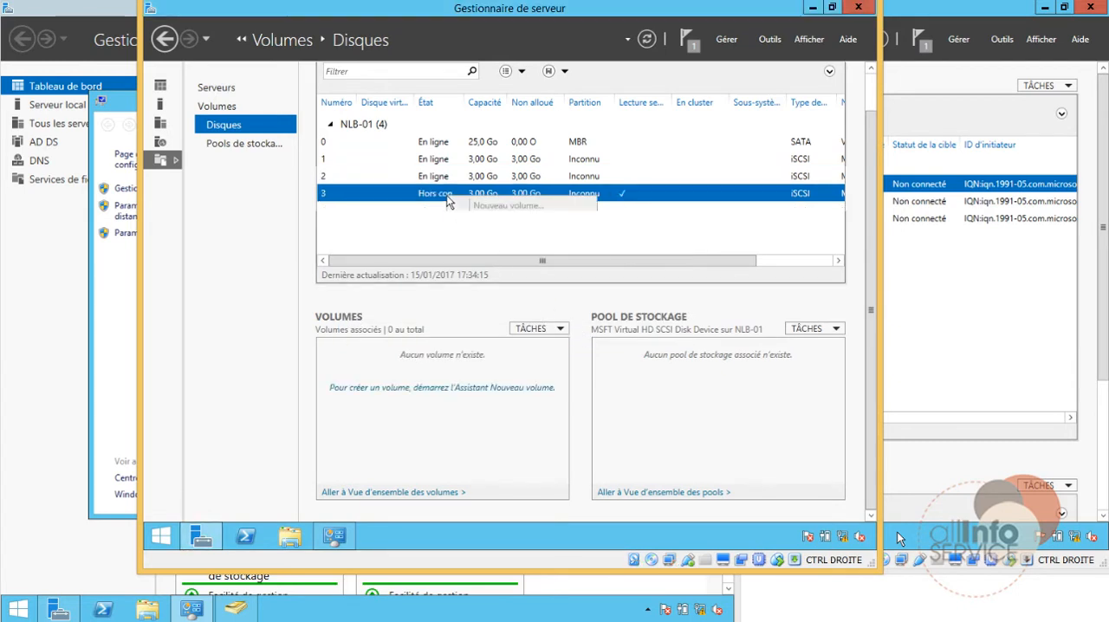
left_click(471, 225)
left_click(575, 327)
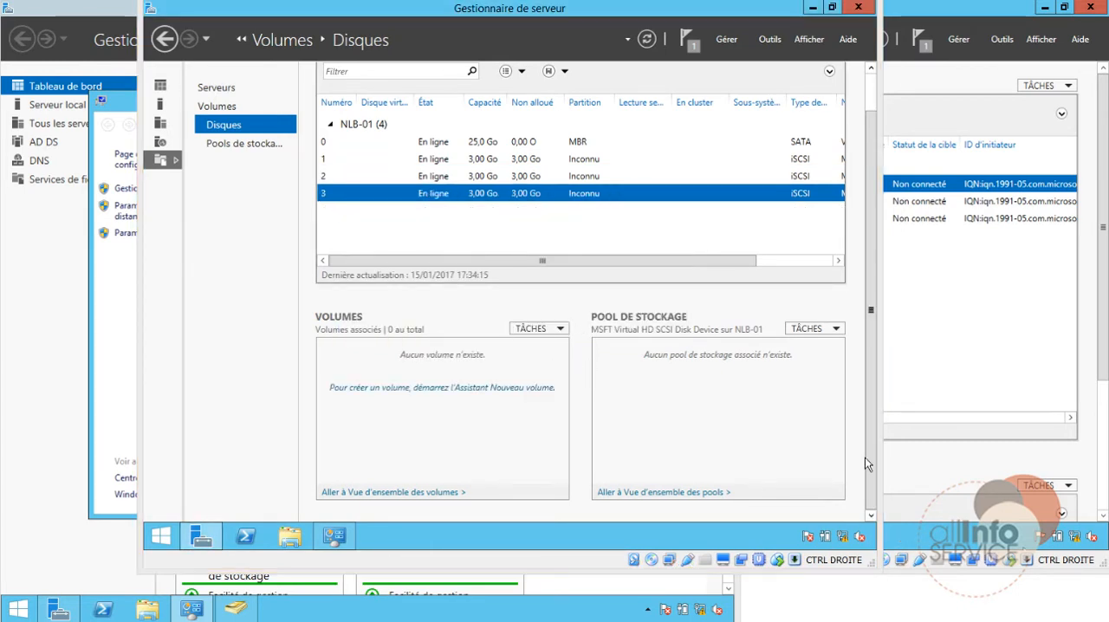
Step: Look over Ce PC and the volumes list of NLB-01, and return to the disk list
left_click(291, 539)
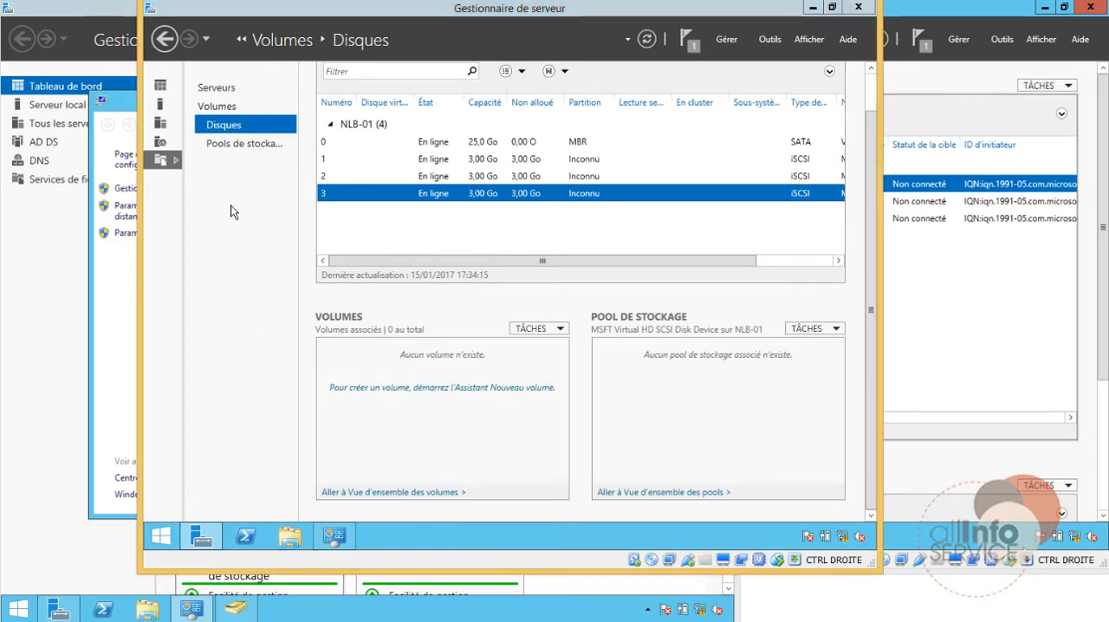
right_click(290, 228)
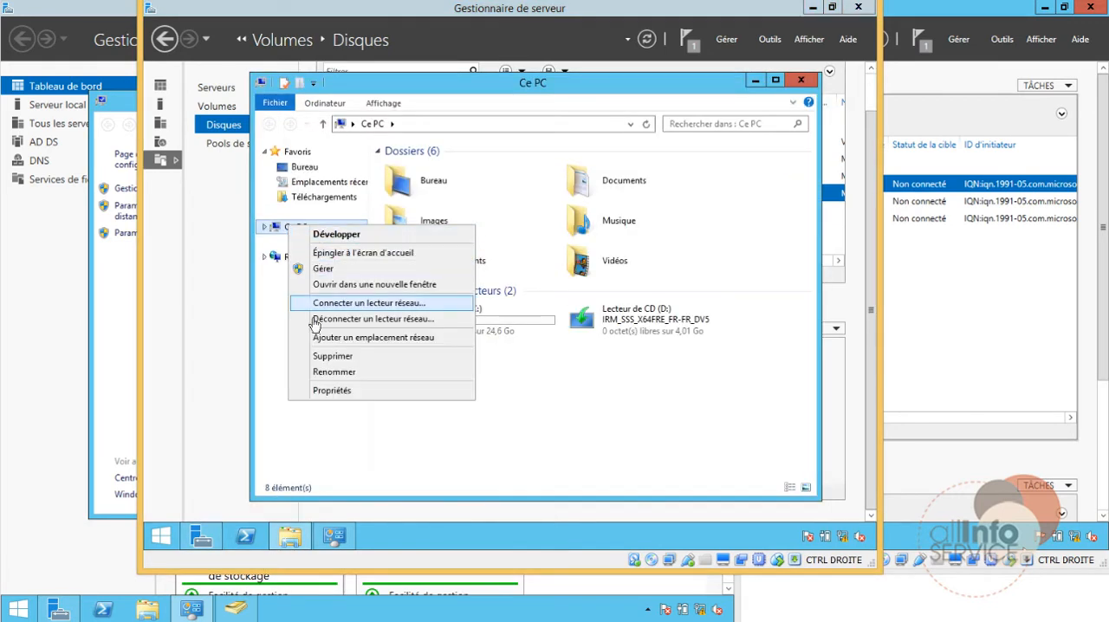
left_click(329, 268)
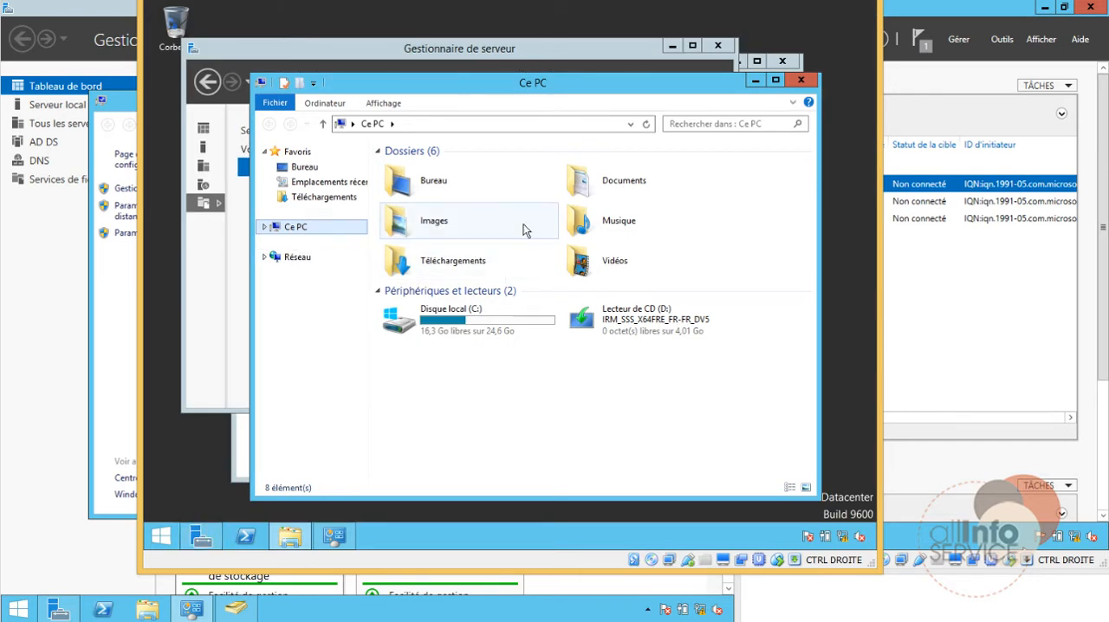
left_click(519, 54)
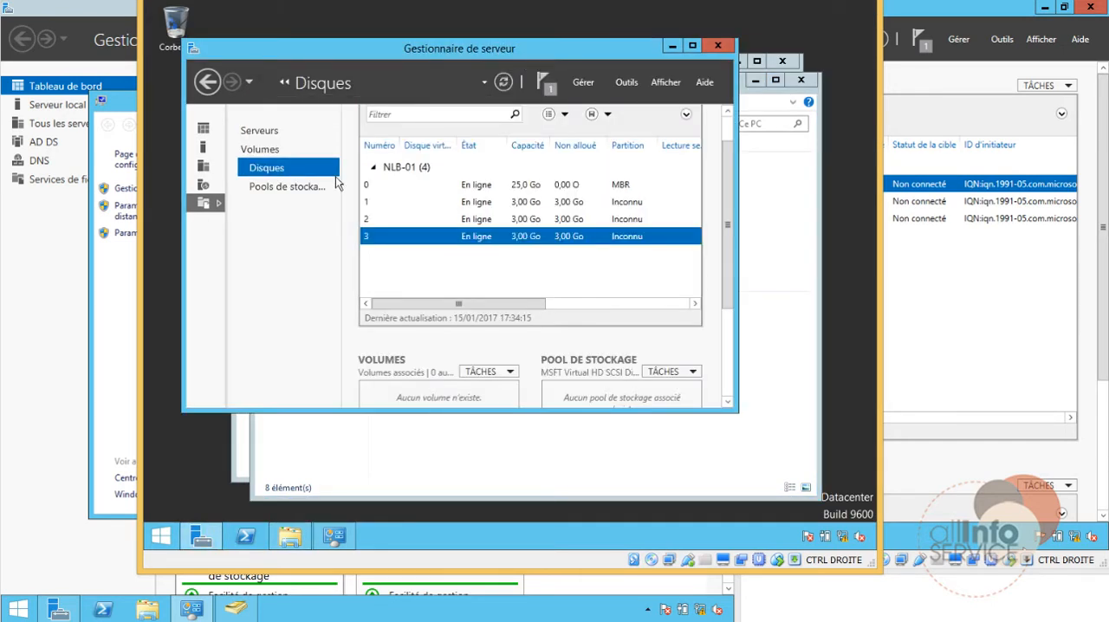
double_click(353, 53)
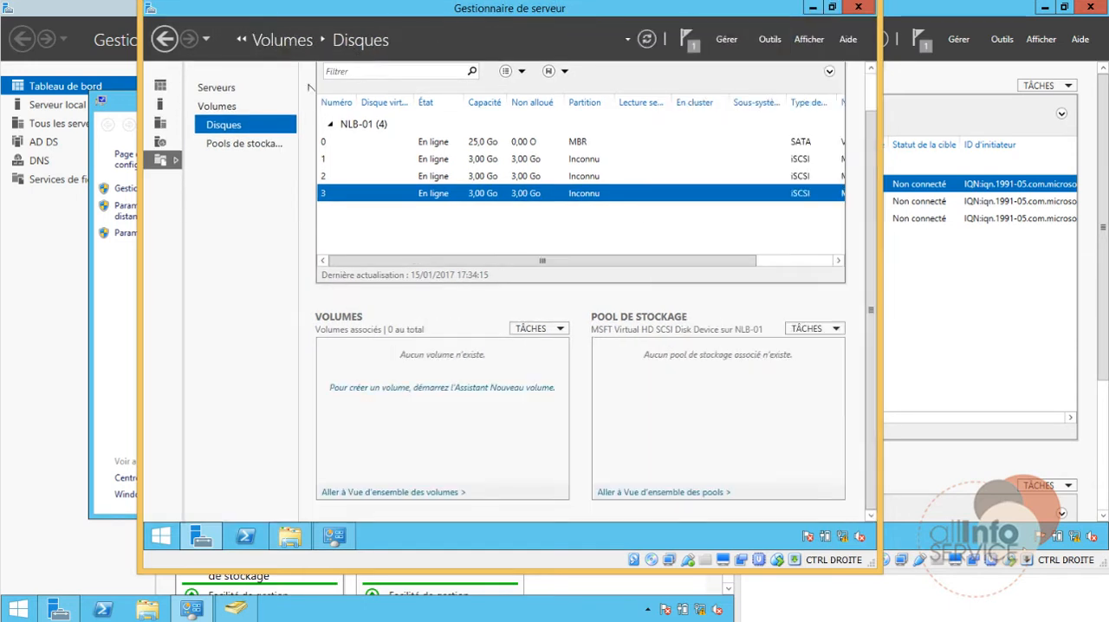
left_click(218, 106)
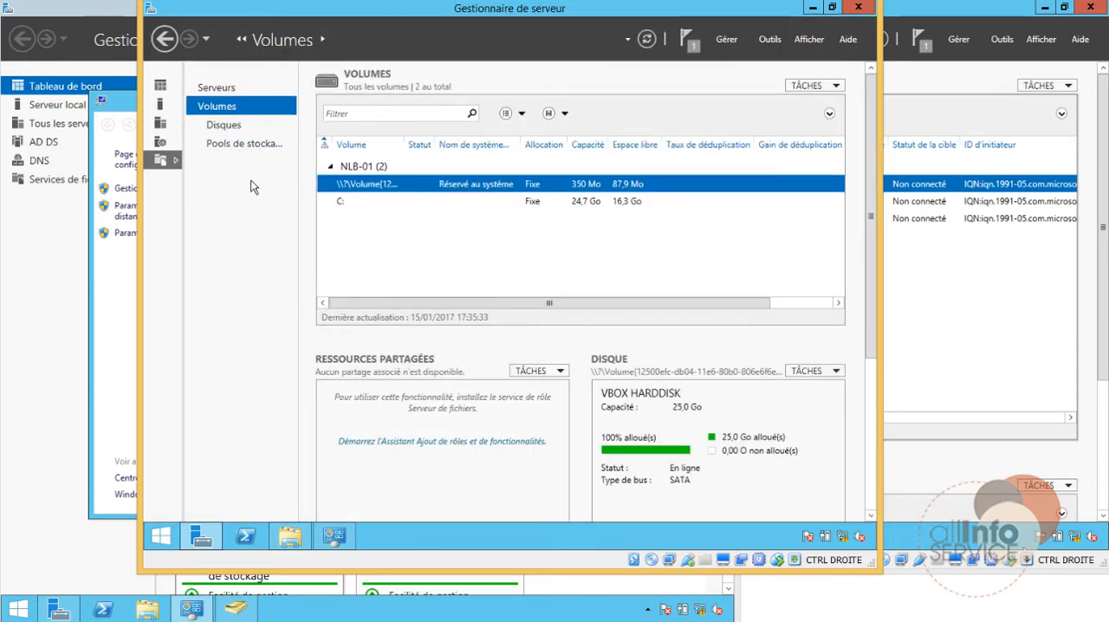
left_click(224, 92)
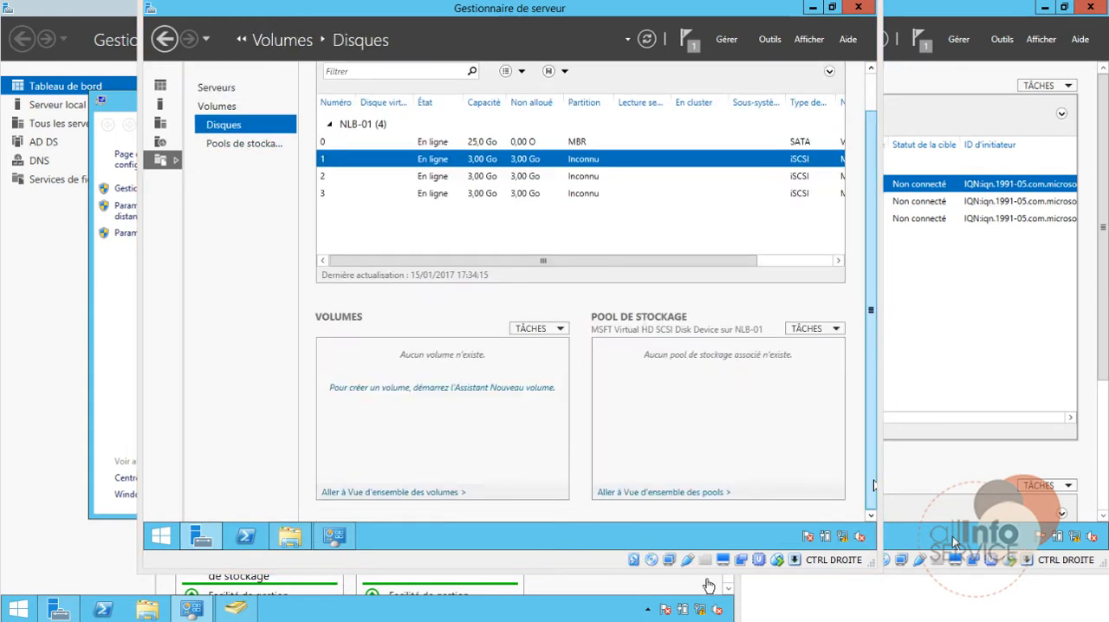
Step: Start a new volume on disk 1 of NLB-01 and agree to initialize the disk as GPT
right_click(354, 161)
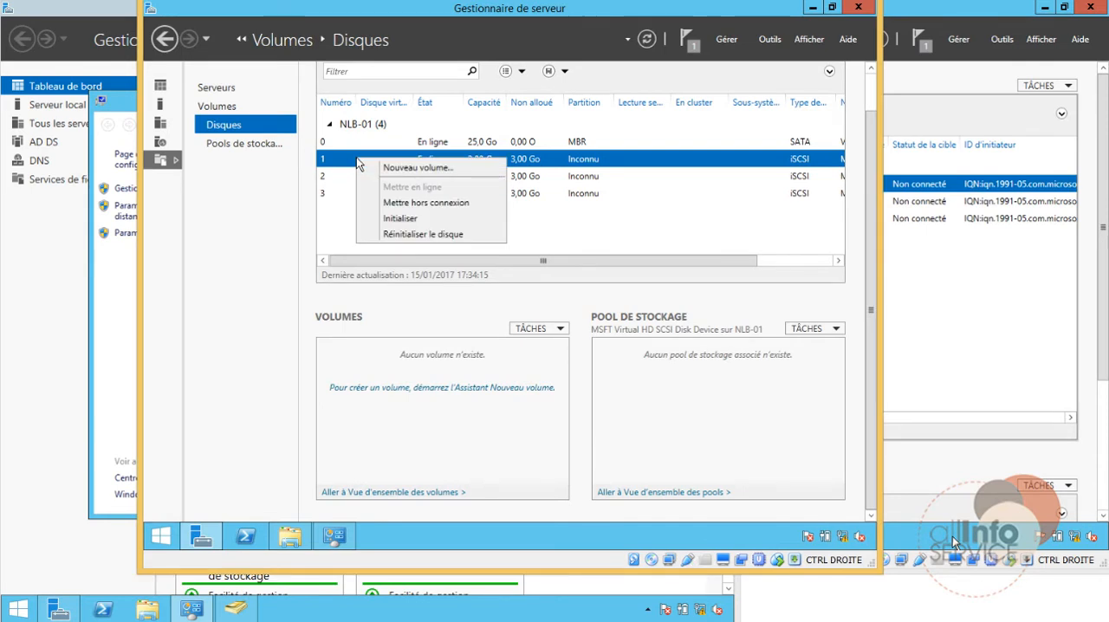
left_click(381, 177)
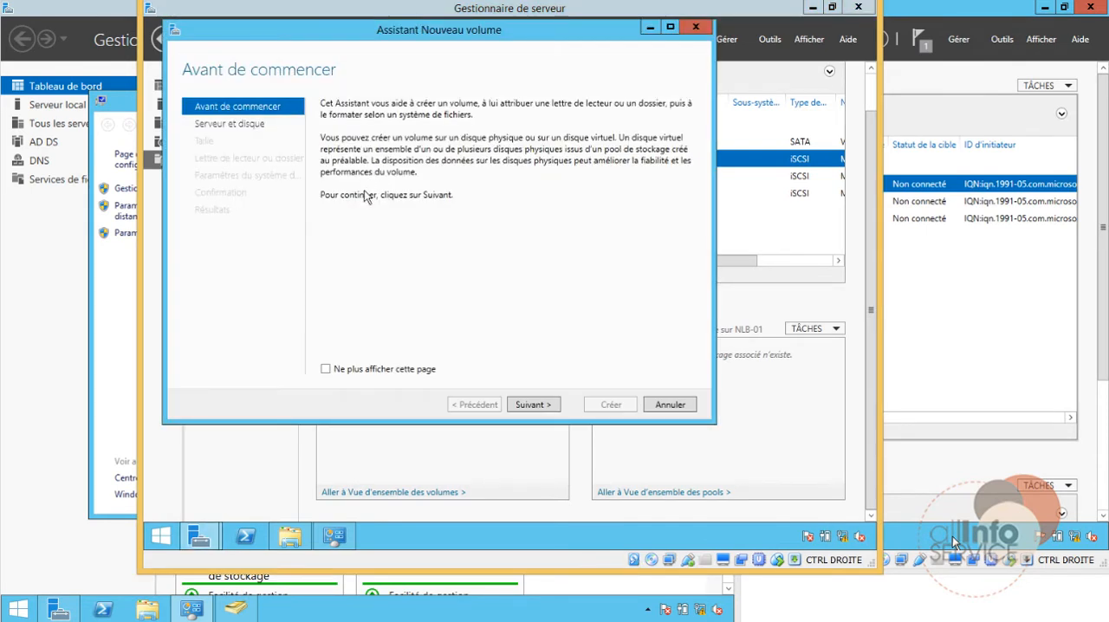
left_click(539, 406)
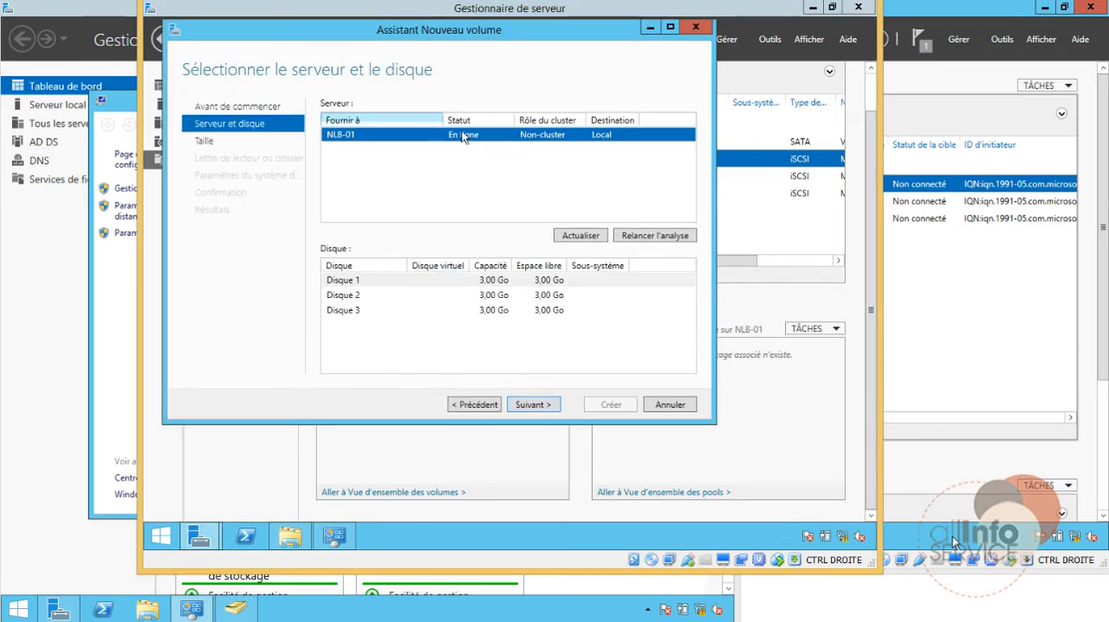
left_click(543, 406)
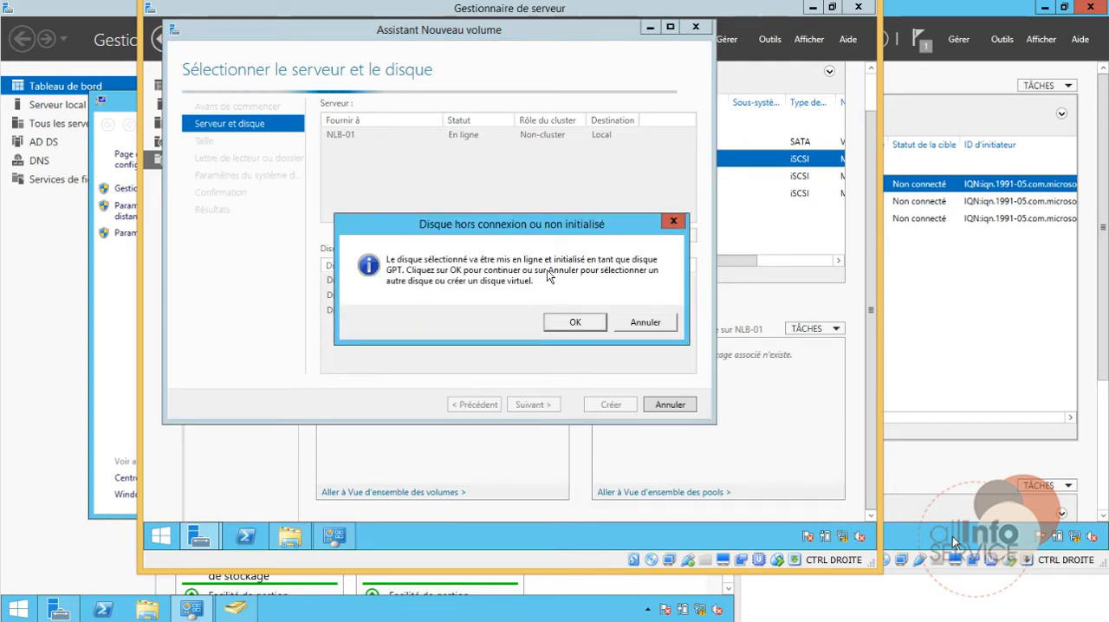
left_click(598, 326)
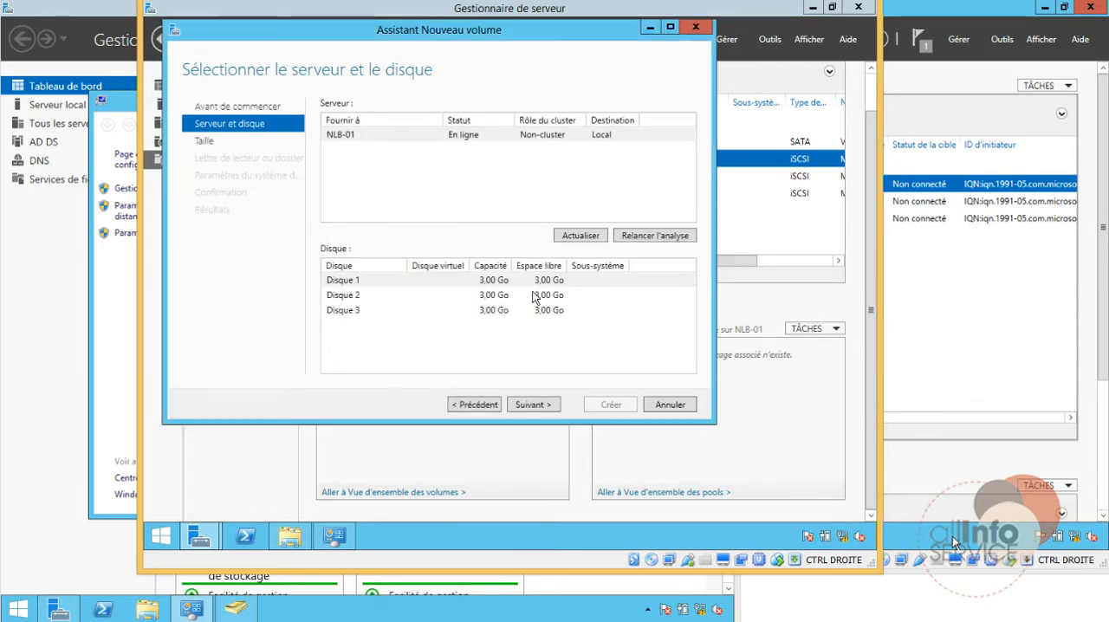
left_click(375, 286)
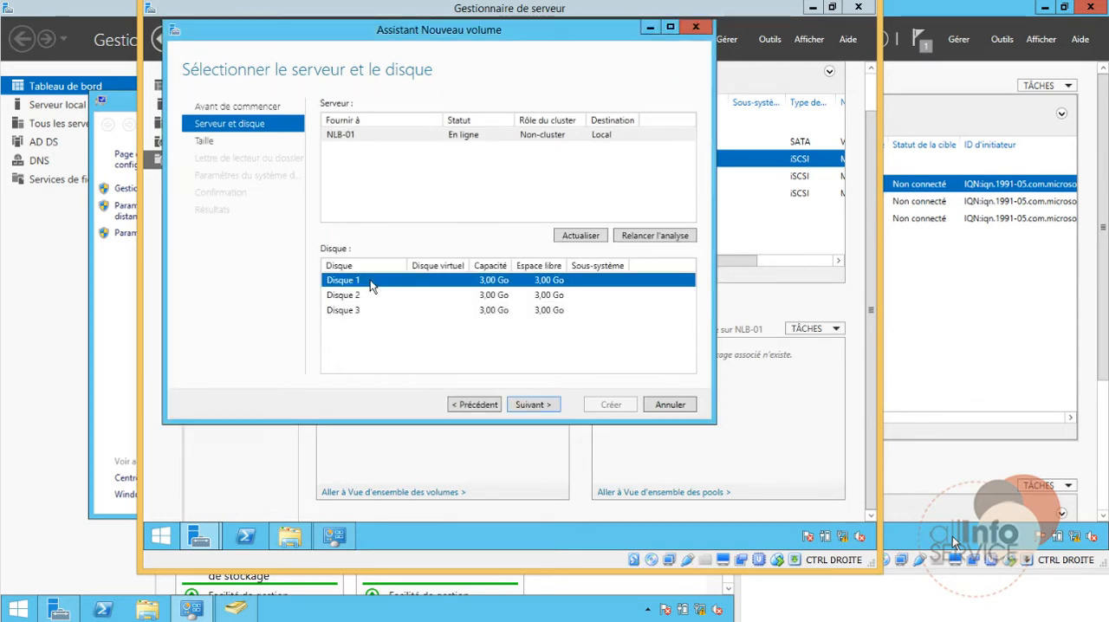
left_click(551, 405)
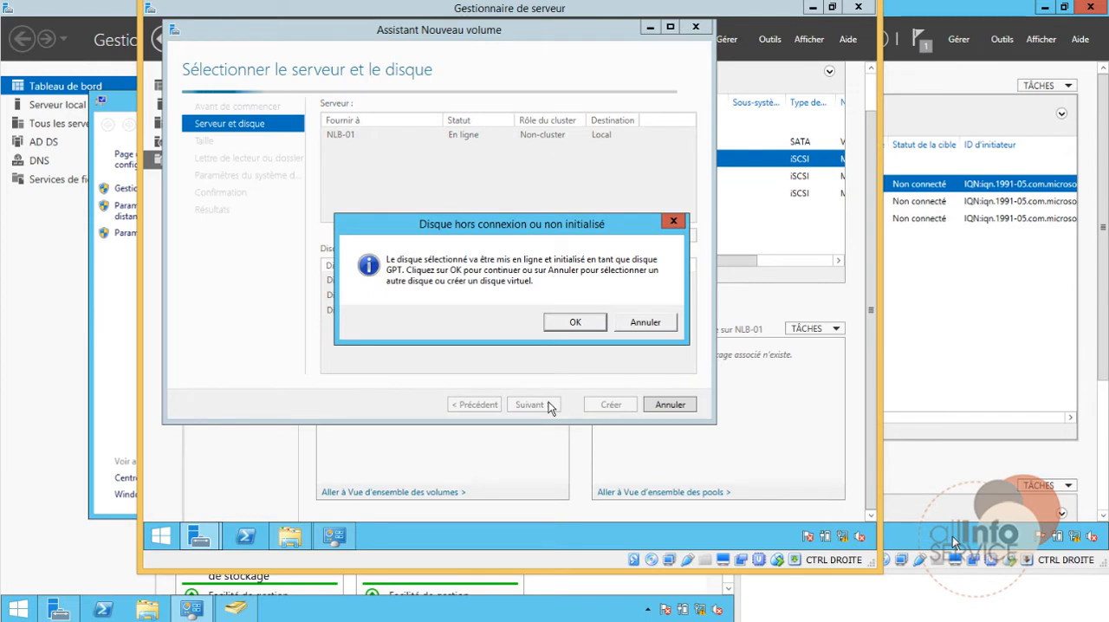
left_click(567, 328)
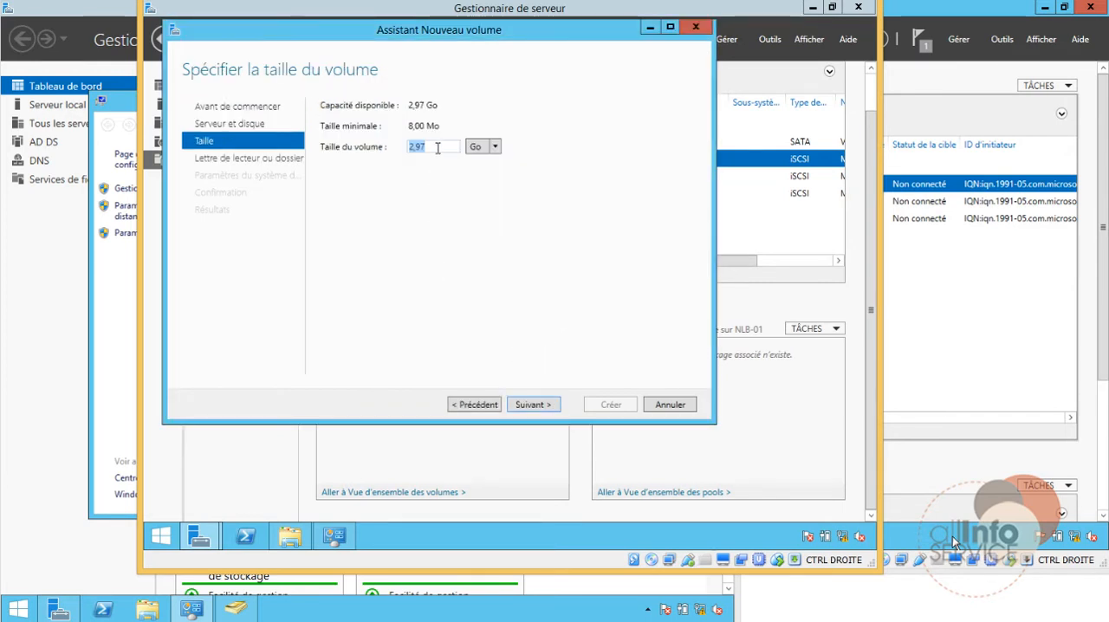
Step: Create the disk 1 volume with 2,97 Go, drive letter E, NTFS and the name Nouveau volume, and close the wizard
left_click(554, 405)
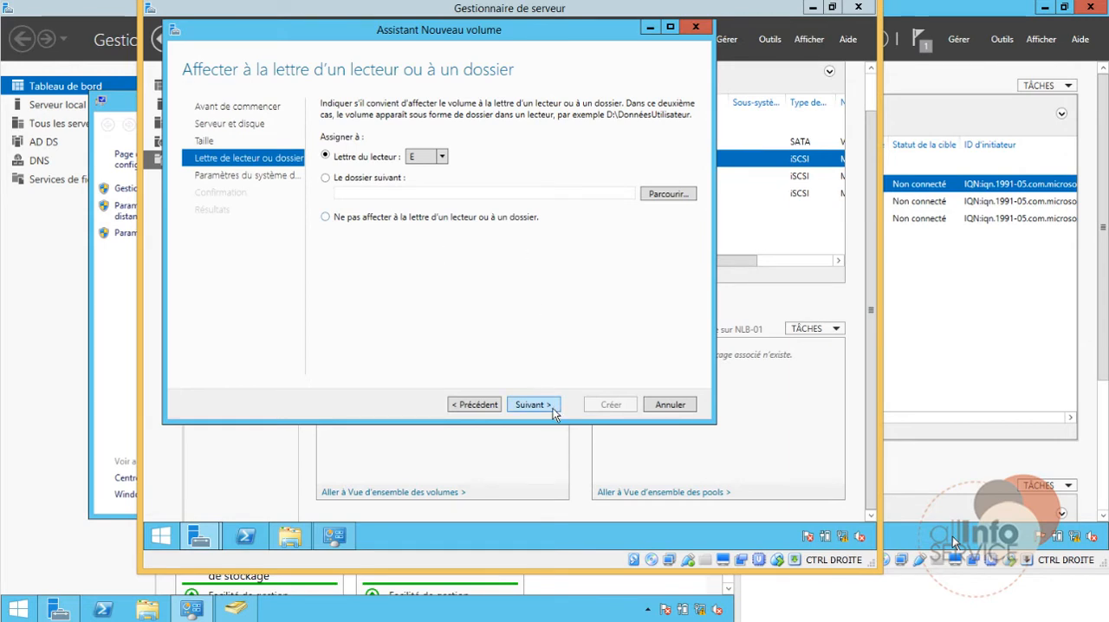
left_click(544, 413)
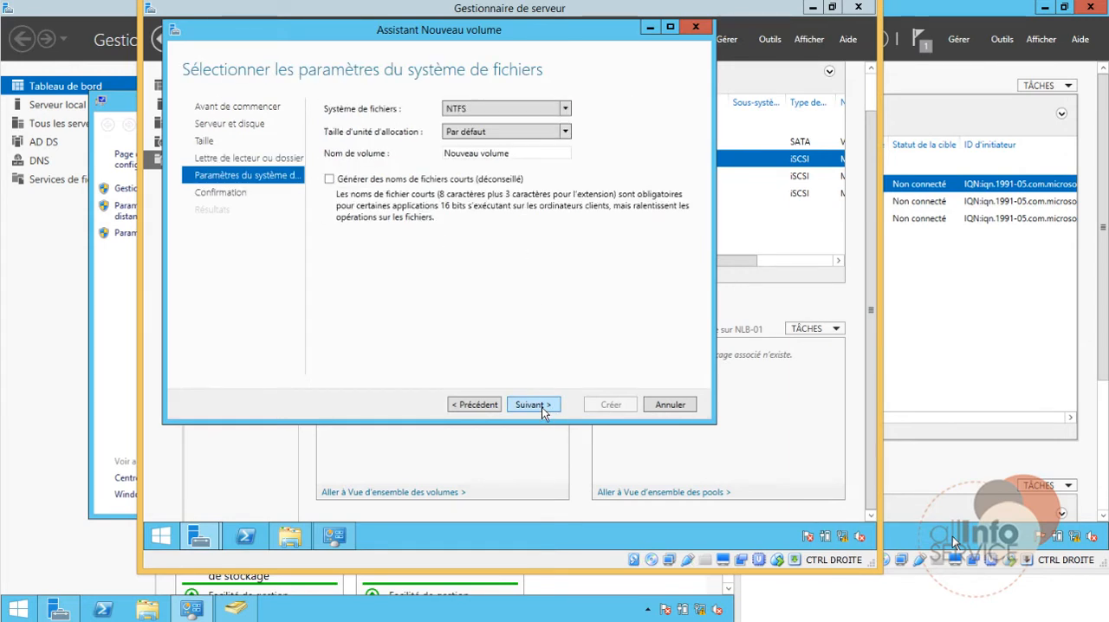
left_click_drag(524, 152, 307, 154)
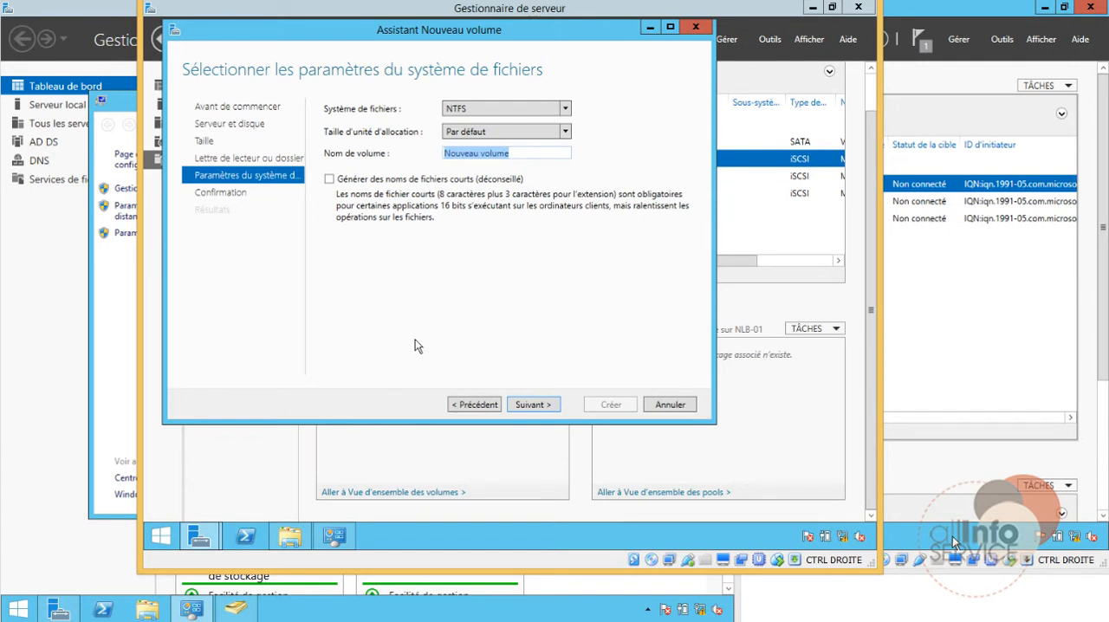
left_click(533, 407)
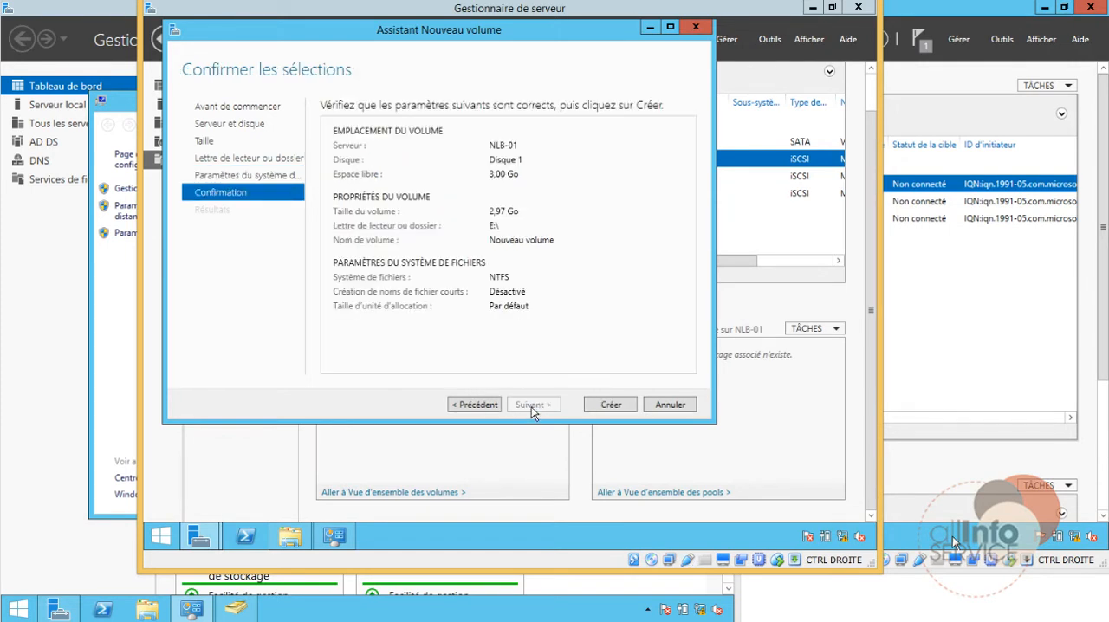
left_click(596, 407)
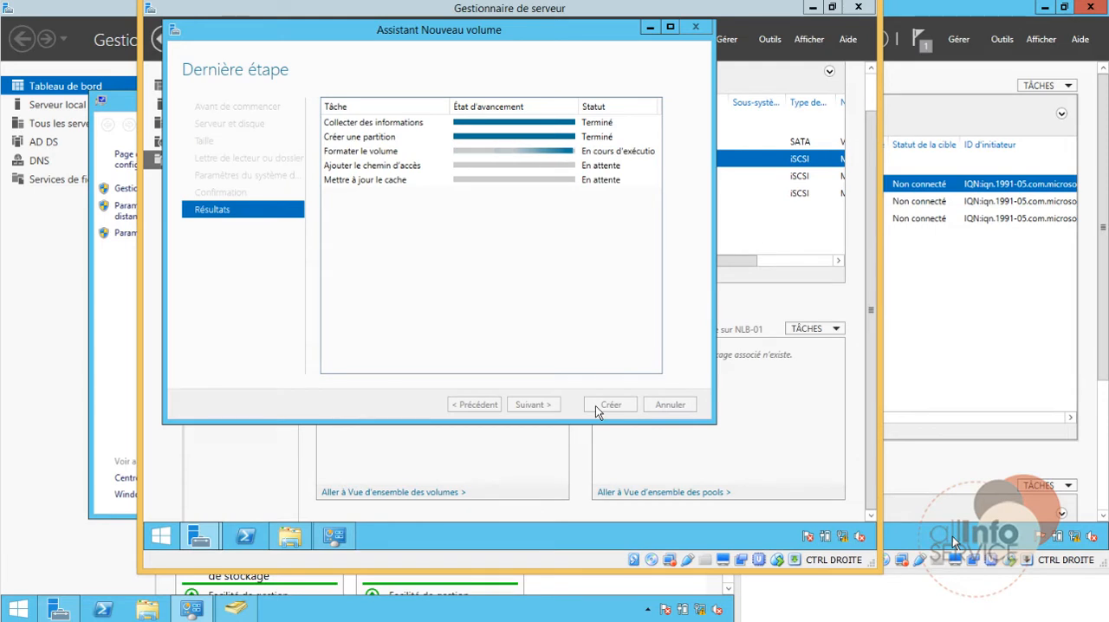
left_click(598, 410)
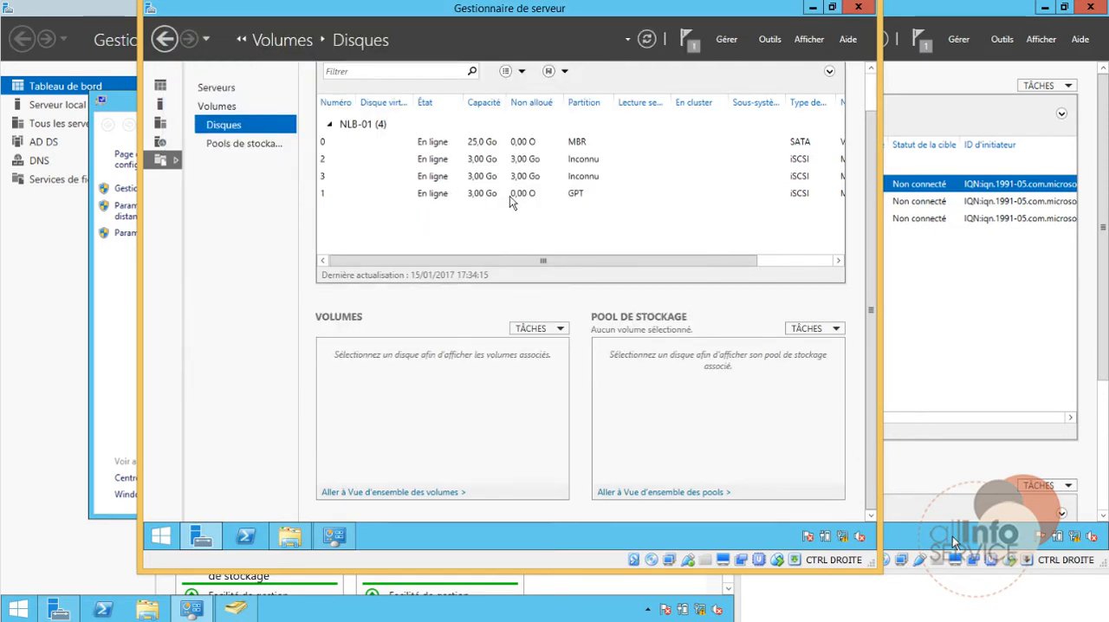
Step: Start a new volume on disk 2 of NLB-01 and agree to initialize the disk as GPT
left_click(474, 167)
right_click(473, 166)
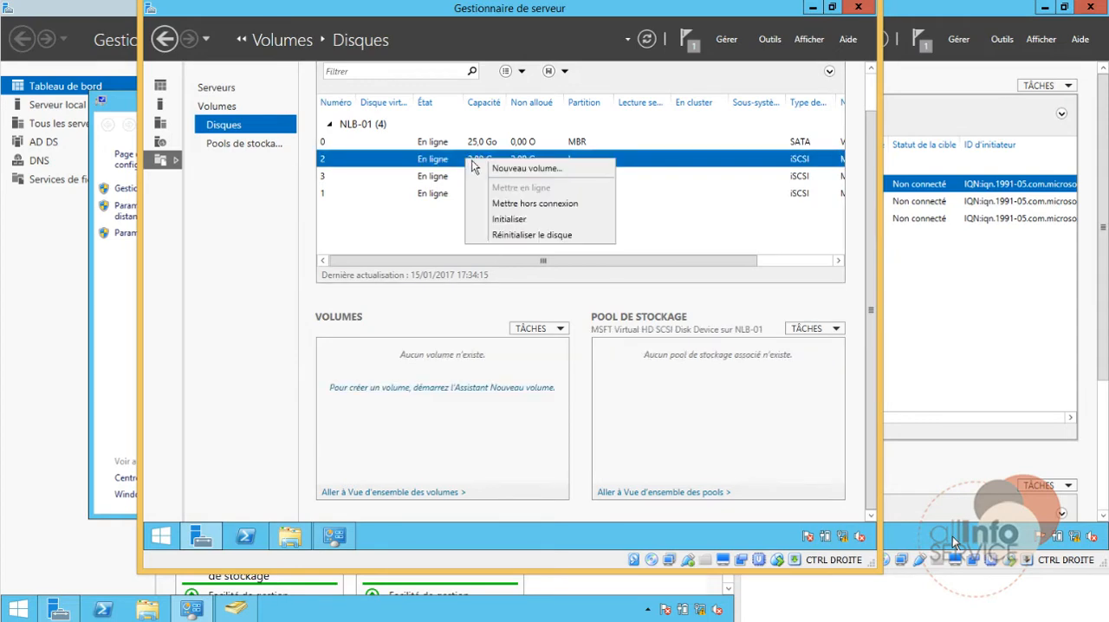
left_click(485, 168)
left_click(555, 424)
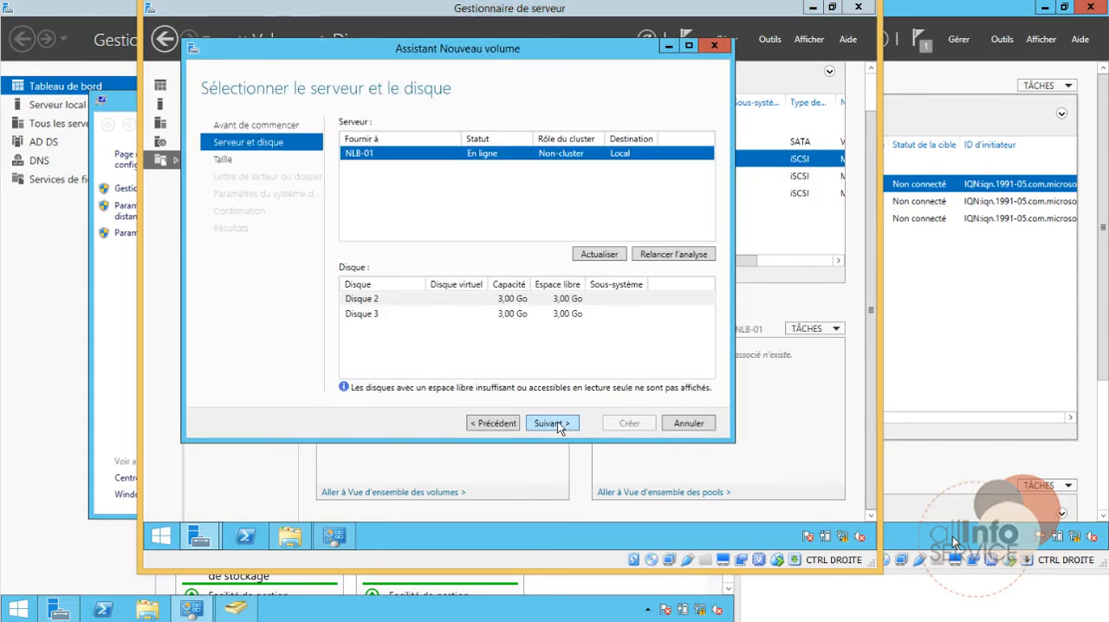
left_click(559, 425)
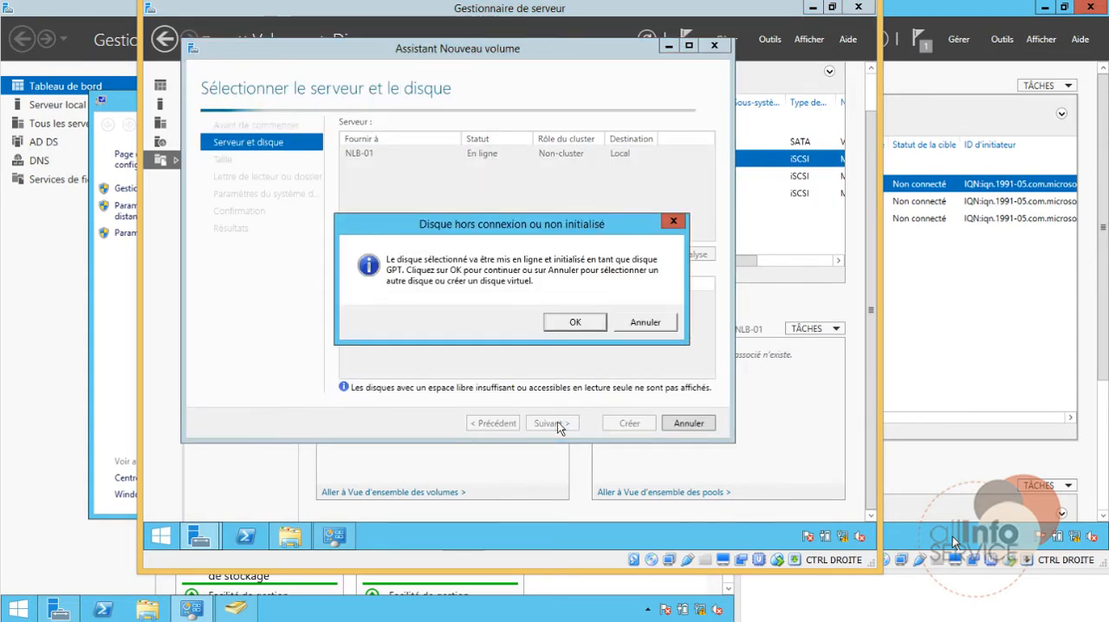
left_click(573, 322)
Step: Create the disk 2 volume with 2,97 Go, drive letter F, NTFS and the name Nouveau volume, and close the wizard
left_click(559, 423)
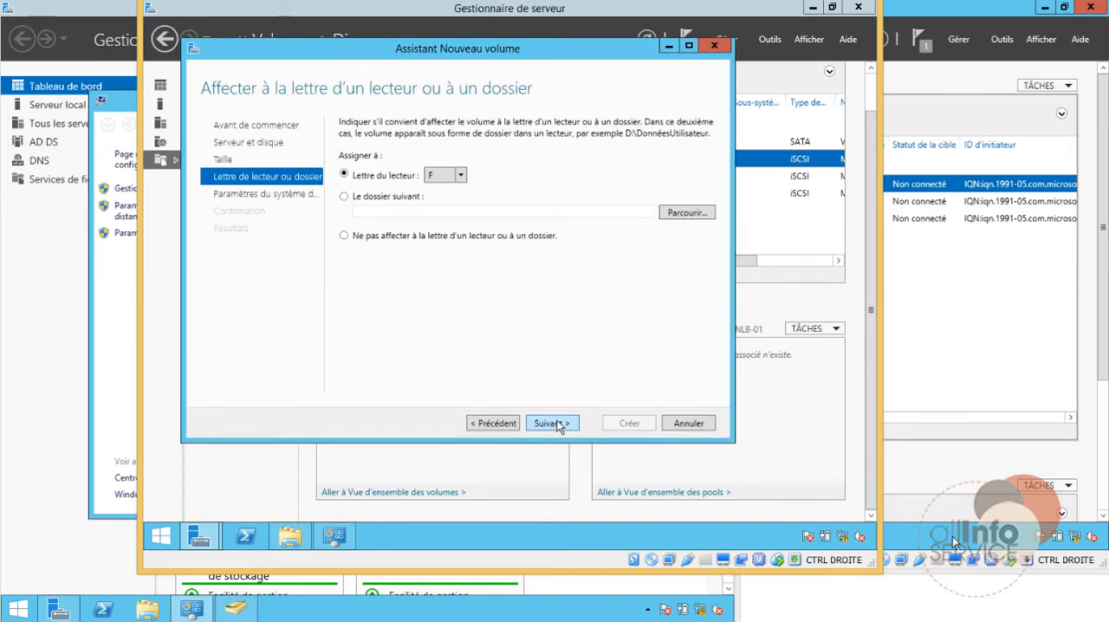
left_click(559, 423)
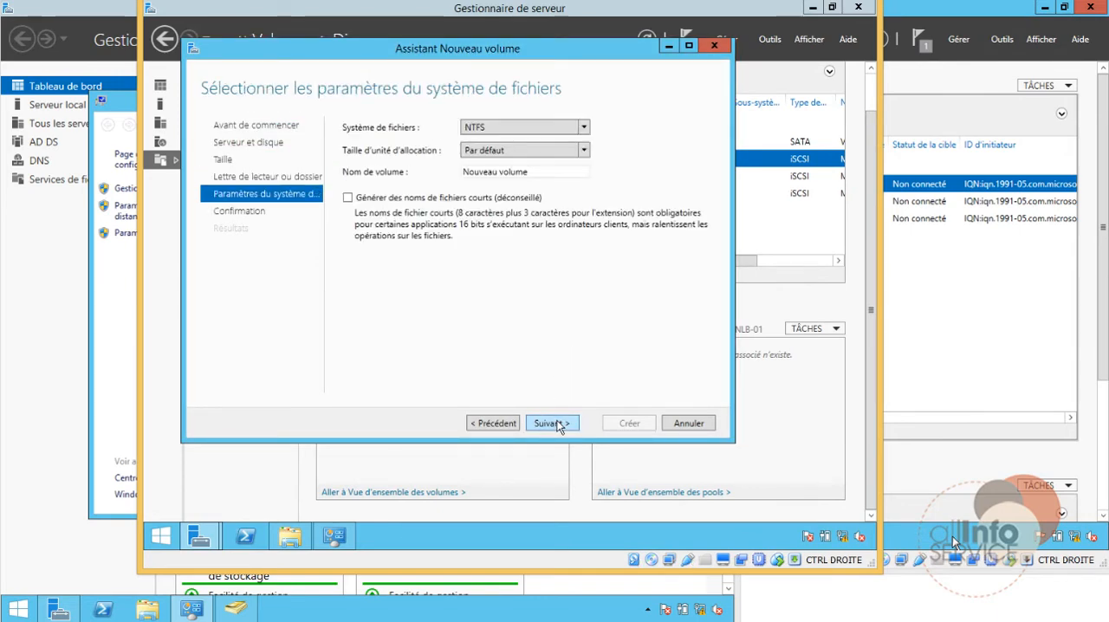
left_click(559, 424)
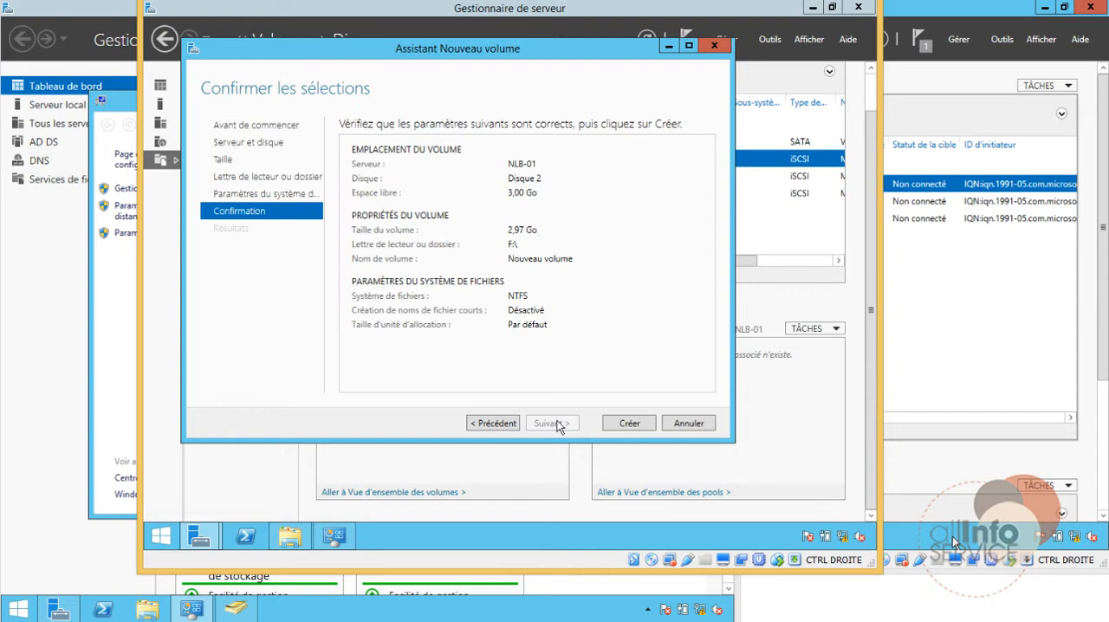
left_click(615, 427)
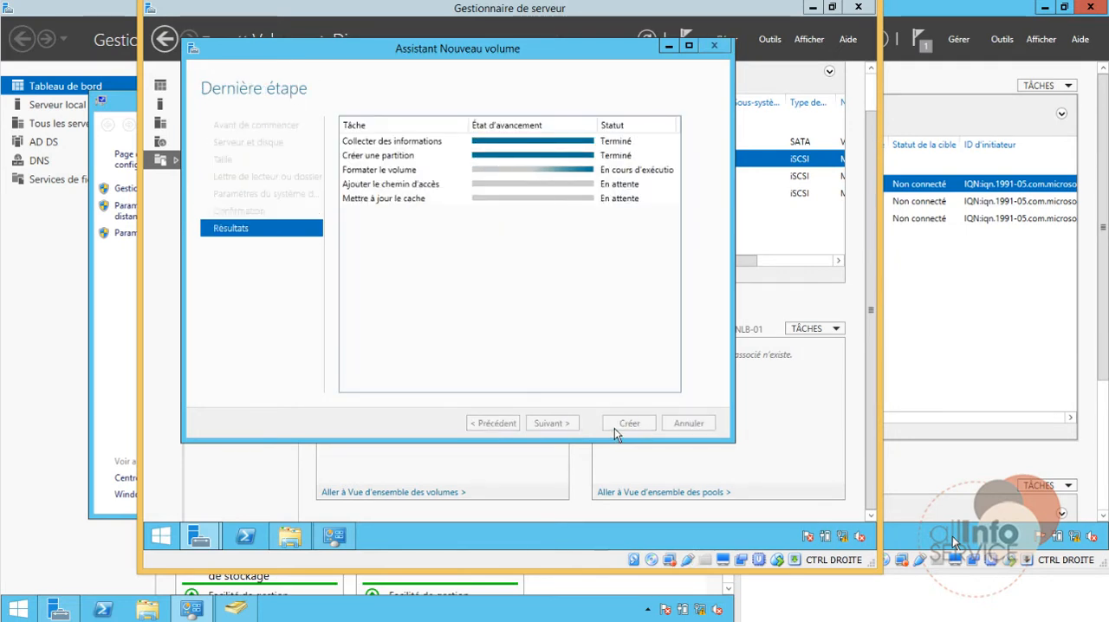
left_click(617, 426)
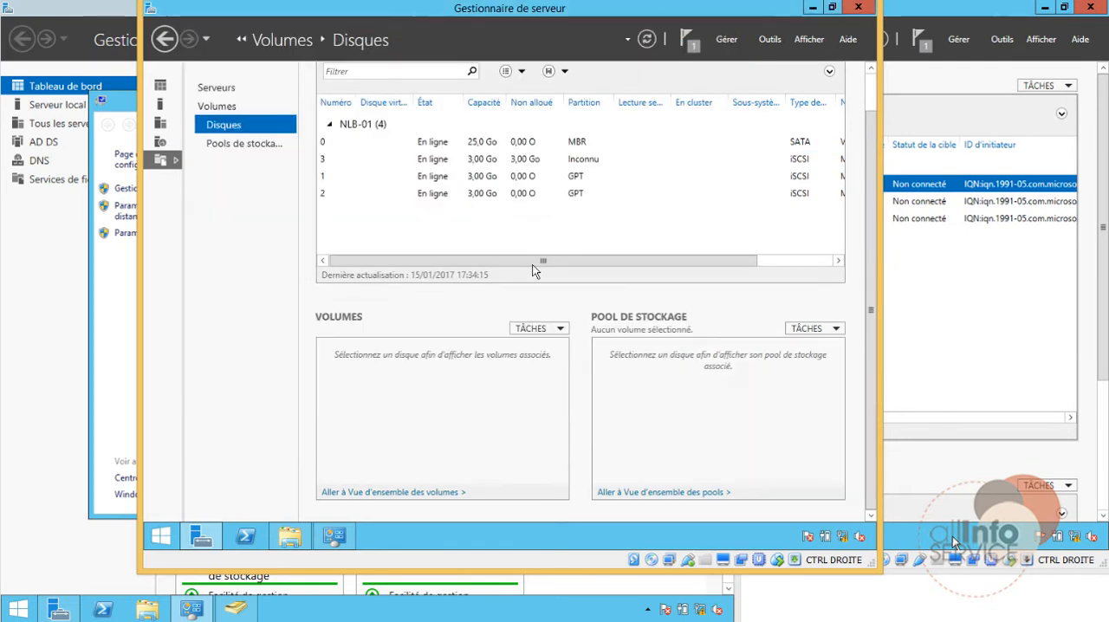
Step: Start a new volume on disk 3 of NLB-01 and agree to initialize the disk as GPT
left_click(449, 160)
right_click(449, 160)
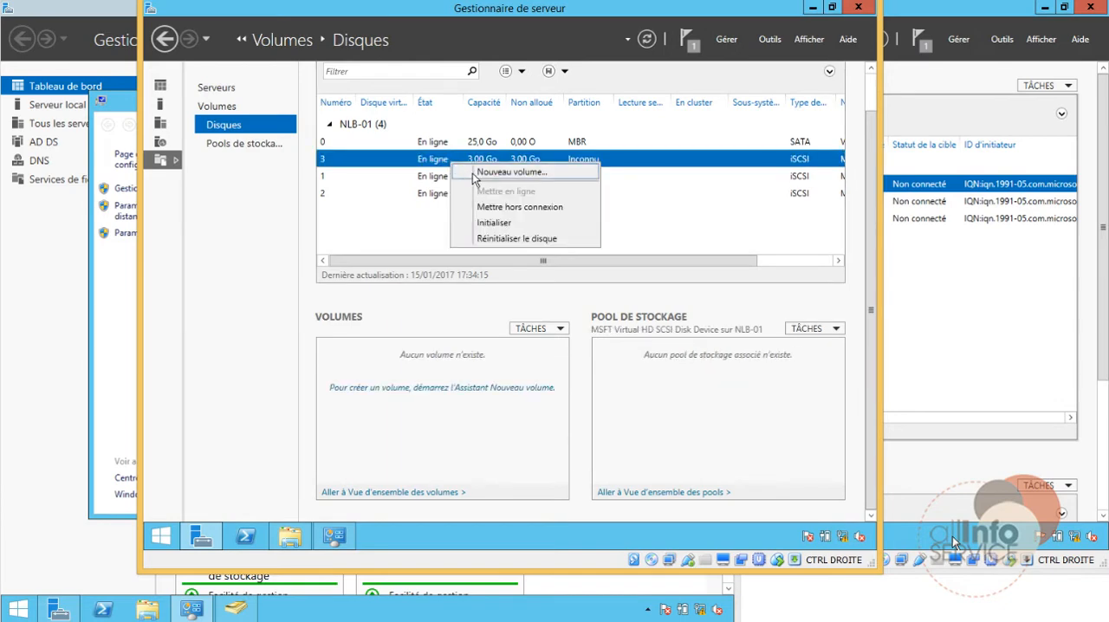
left_click(476, 169)
left_click(582, 442)
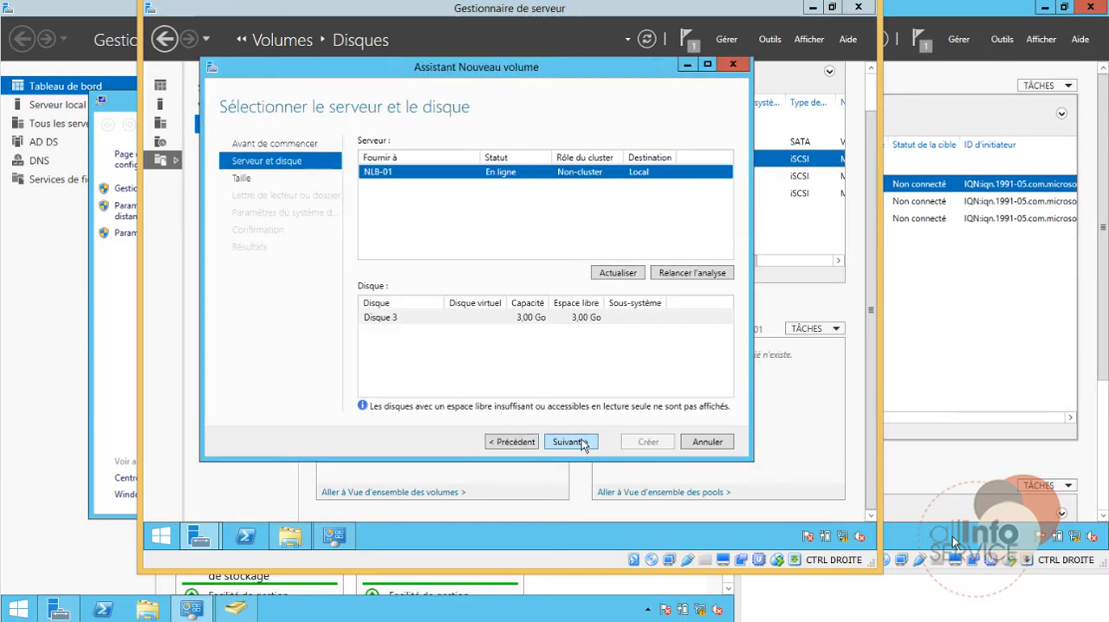
left_click(579, 442)
left_click(585, 329)
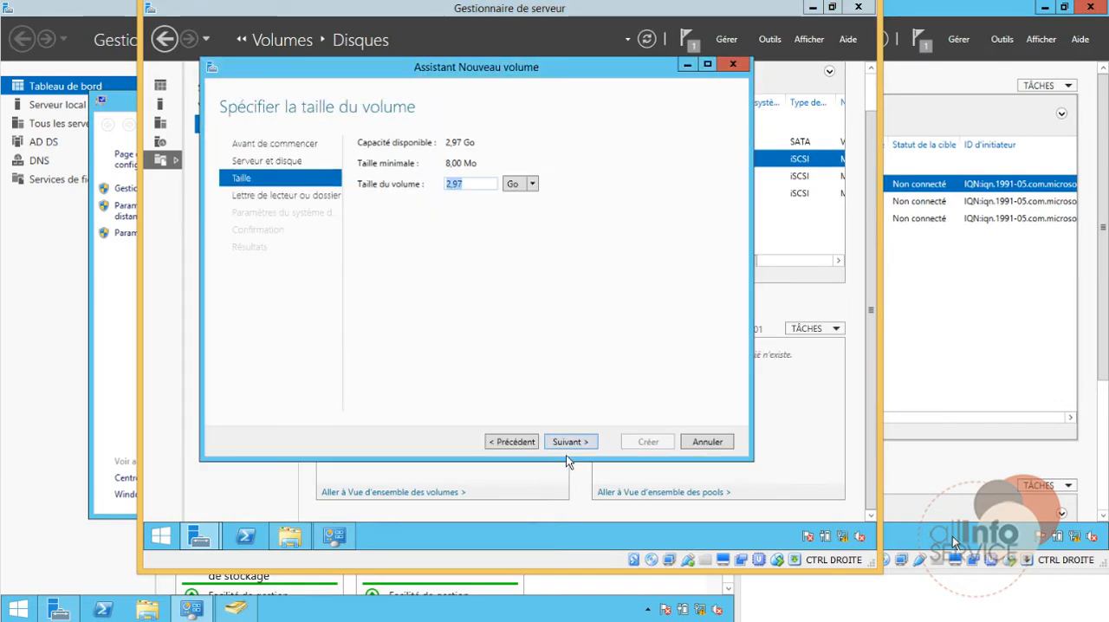
Step: Create the disk 3 volume with 2,97 Go, drive letter G, NTFS and the name Nouveau volume, and close the wizard
left_click(572, 443)
left_click(574, 443)
left_click(570, 443)
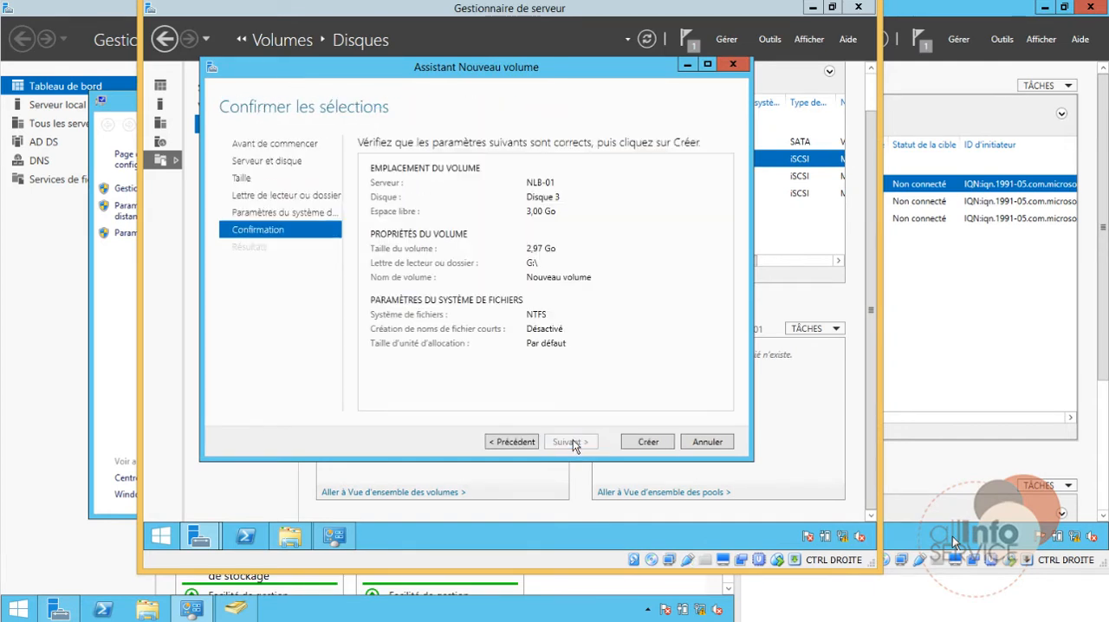
left_click(650, 442)
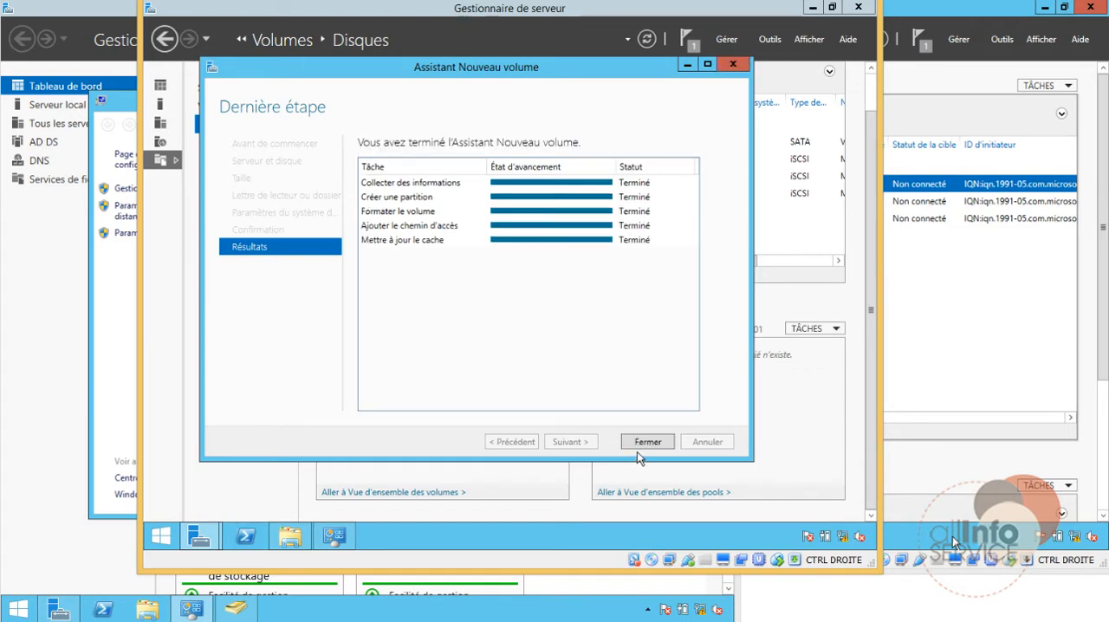
left_click(647, 443)
Step: Switch to the NLB-02 virtual machine and unlock its session with the administrator account's password
left_click(329, 621)
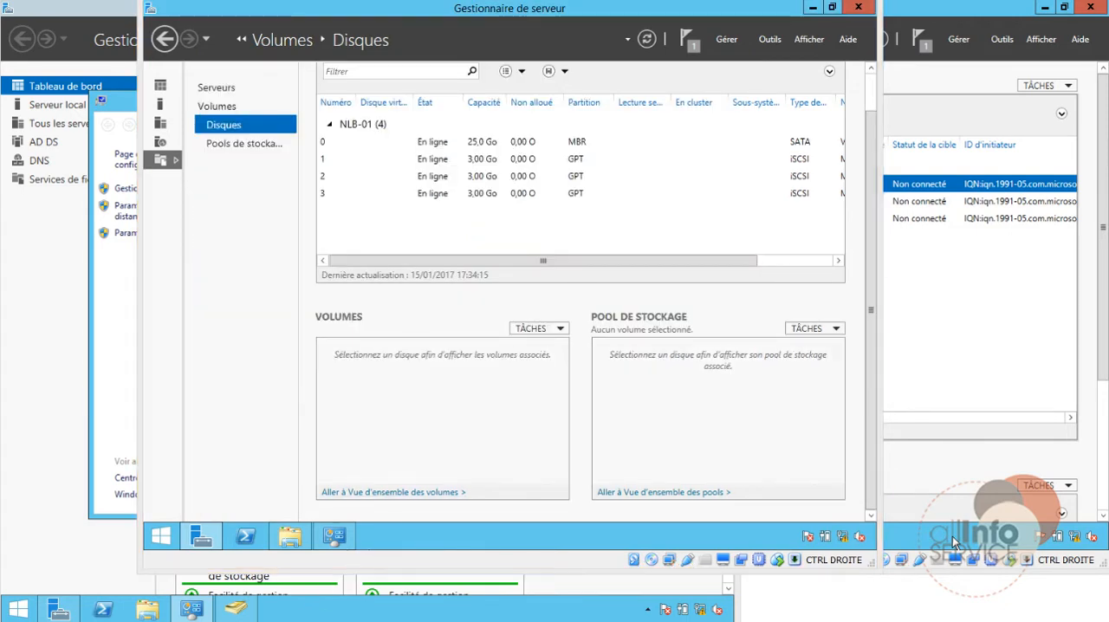
left_click(689, 596)
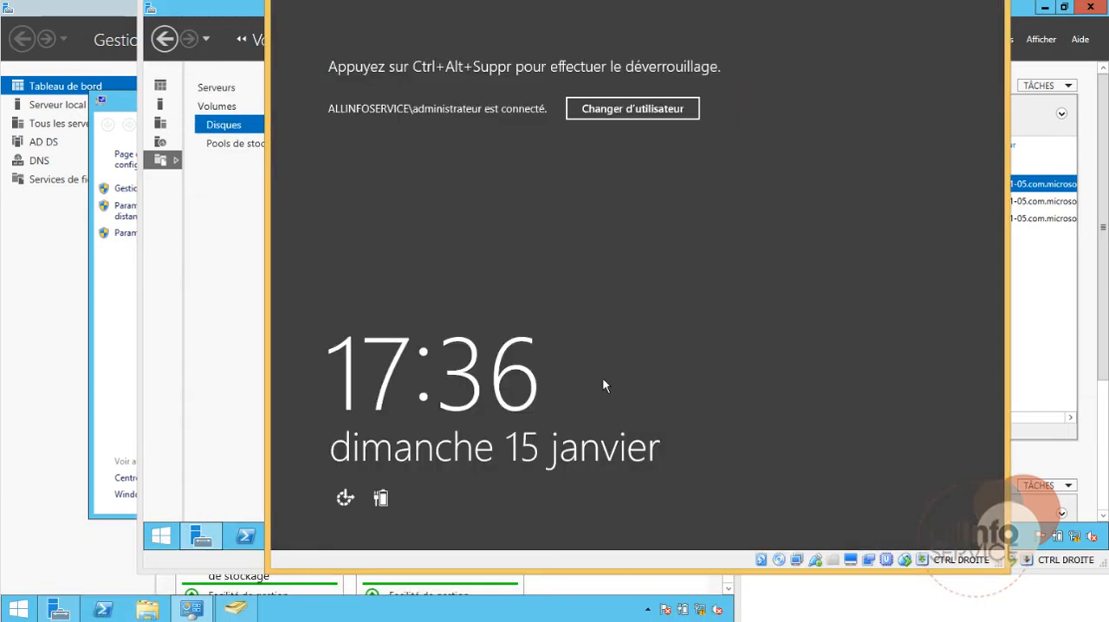
key("ctrl+alt+Delete")
type("***")
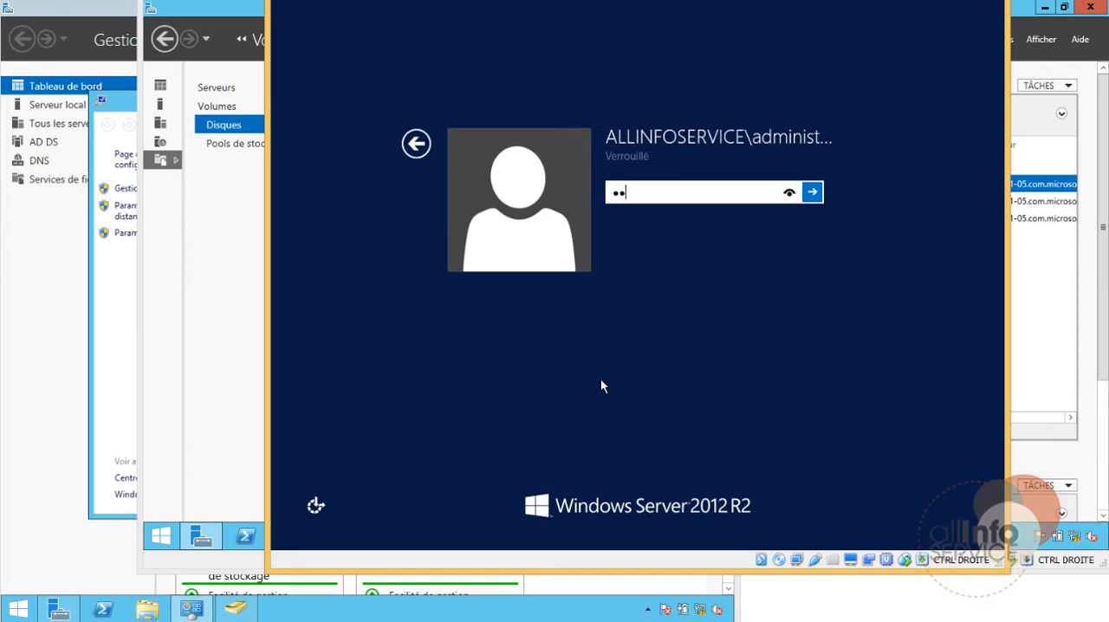
type("*******")
key("Return")
Step: Connect the iSCSI initiator of NLB-02 to the target on files-01 with a quick connection, and close its properties
left_click(897, 40)
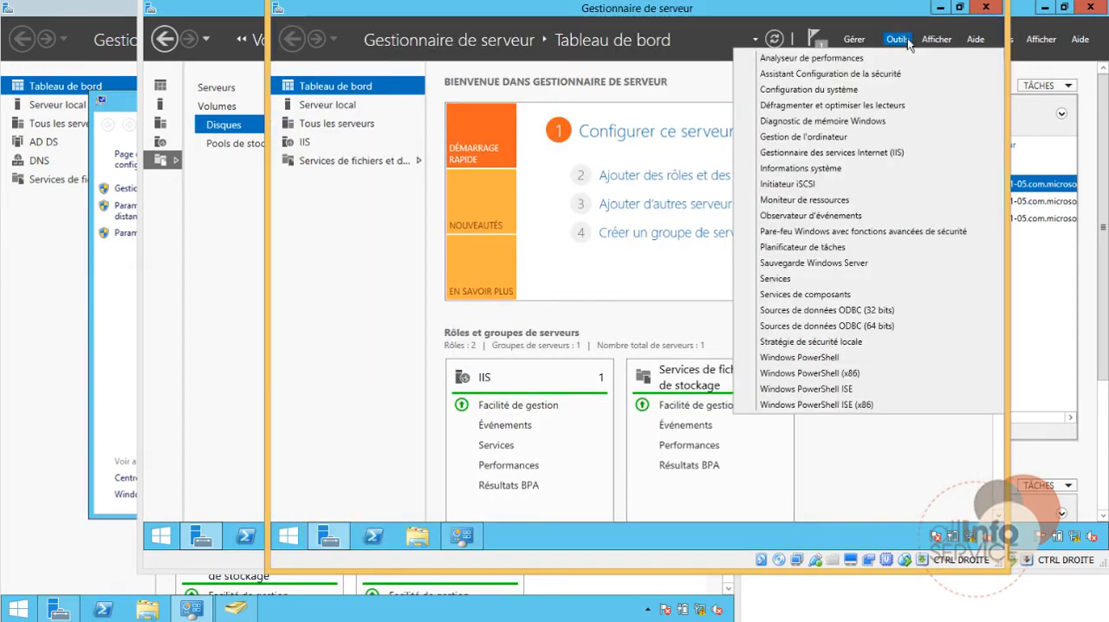
left_click(852, 181)
left_click(700, 329)
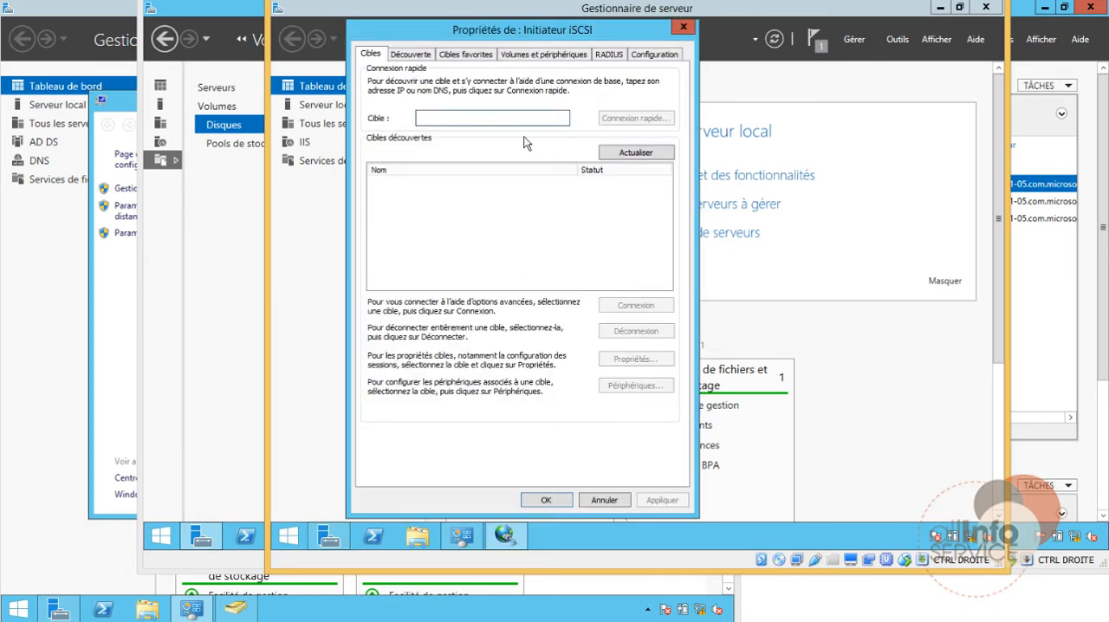
type("files-01")
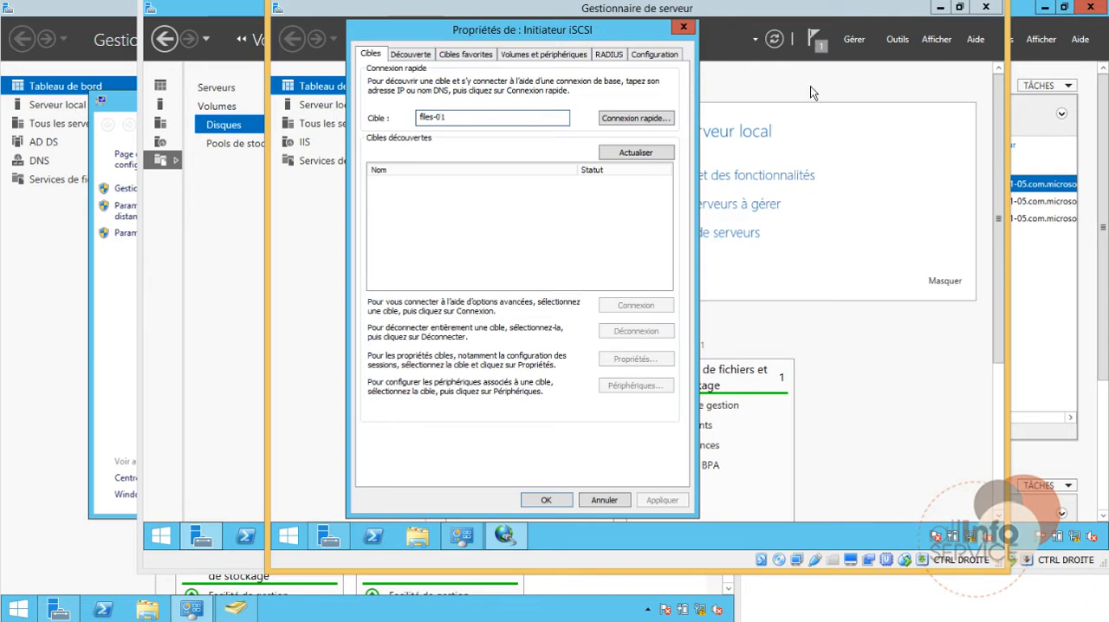
left_click(639, 119)
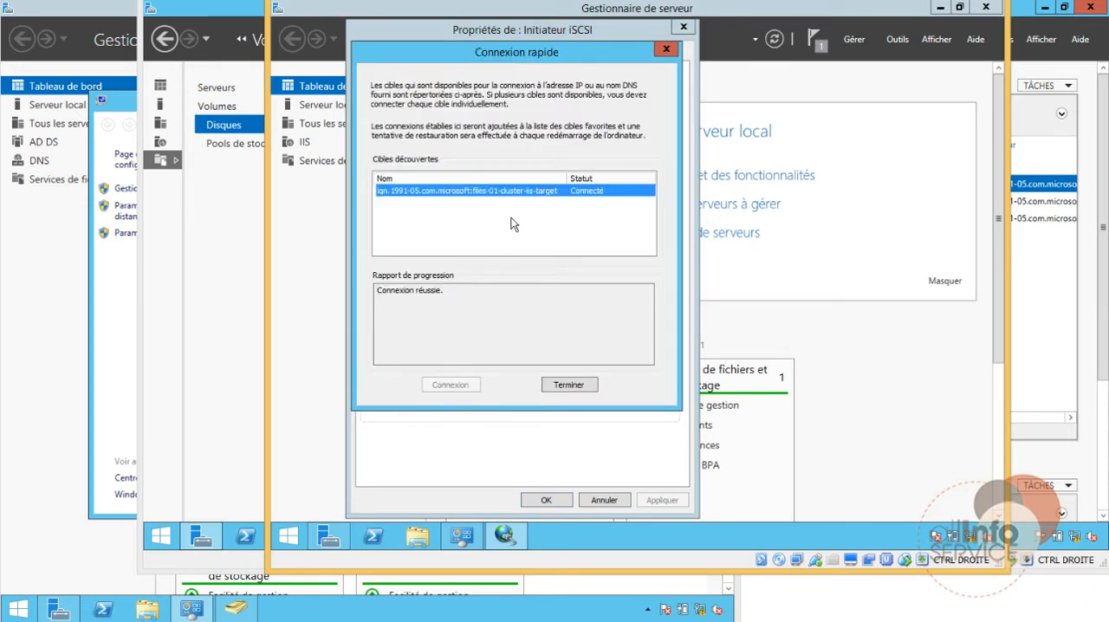
left_click(569, 385)
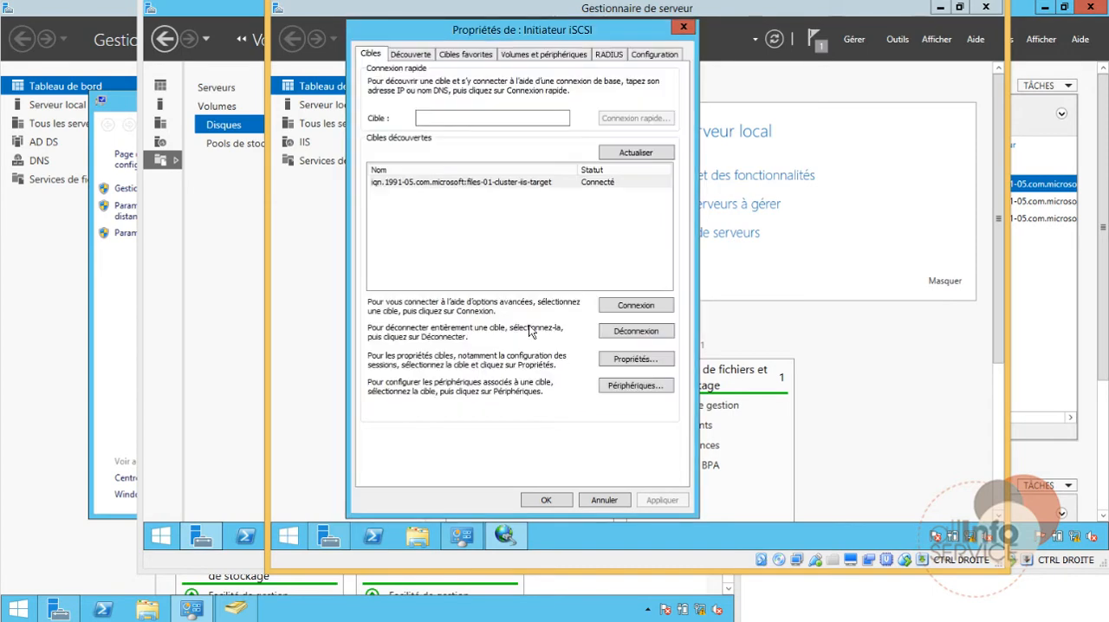
left_click(546, 500)
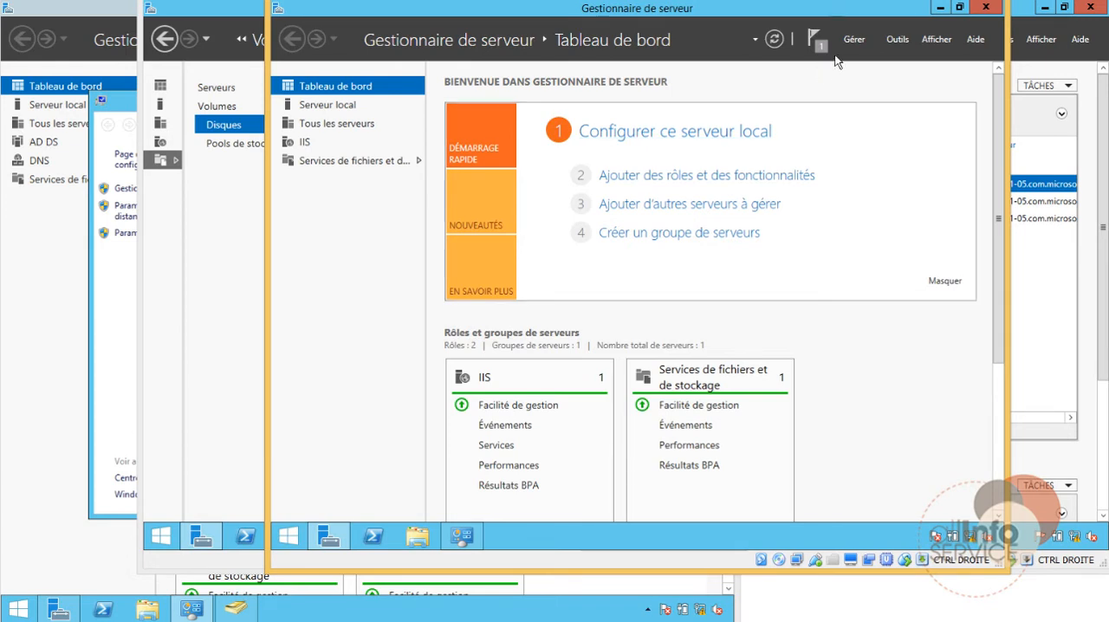
Step: Show the disk list of NLB-02 under file and storage services, bring disk 1 online and accept the warning
left_click(314, 162)
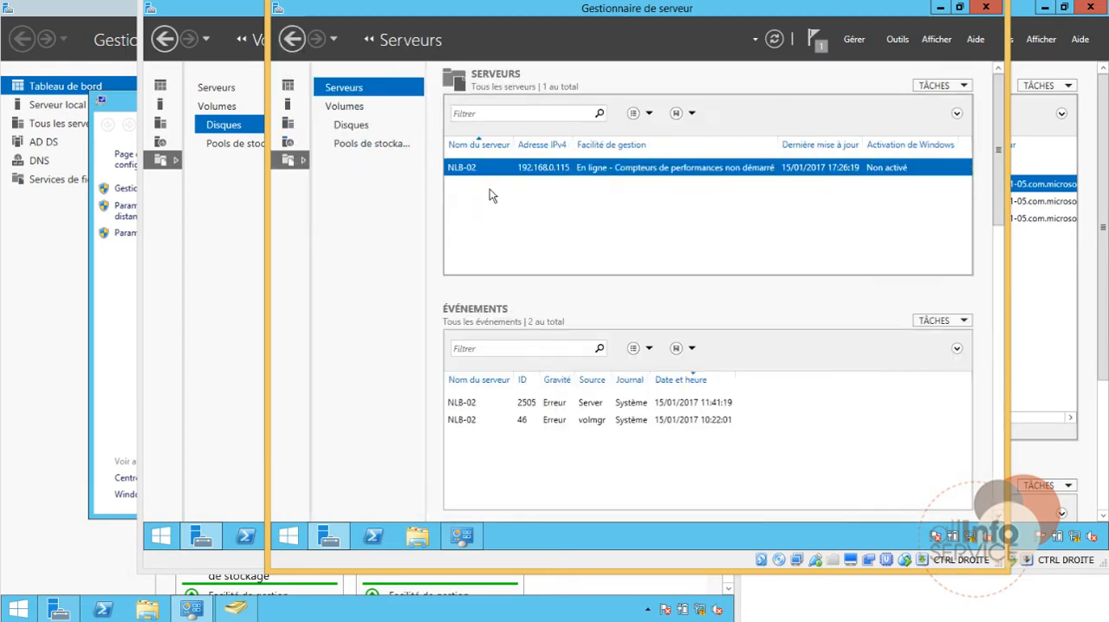
left_click(350, 125)
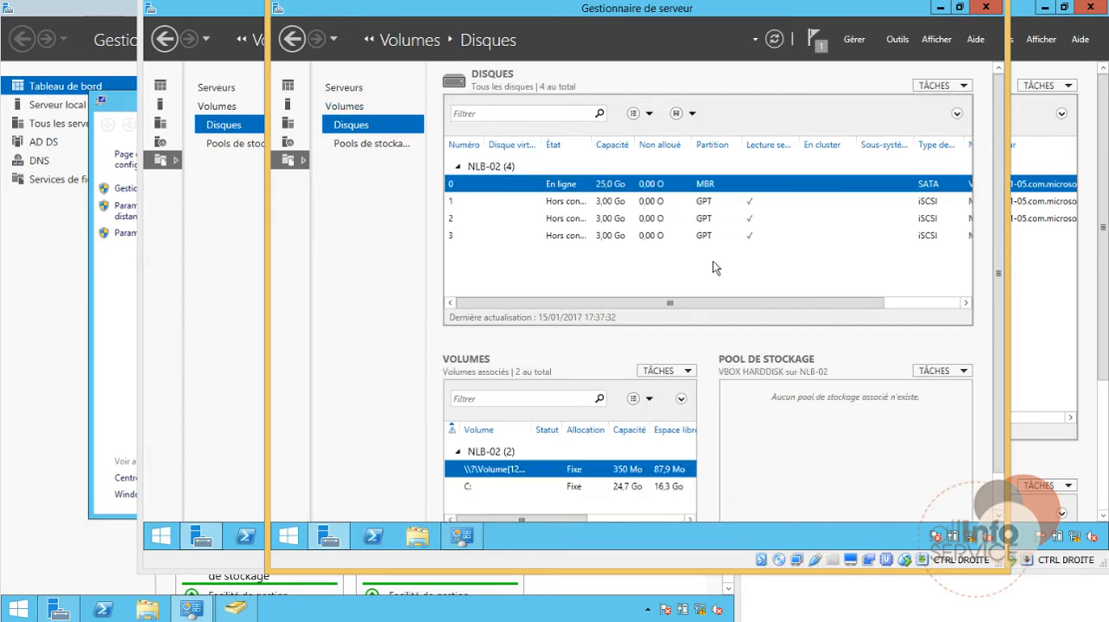
left_click(563, 202)
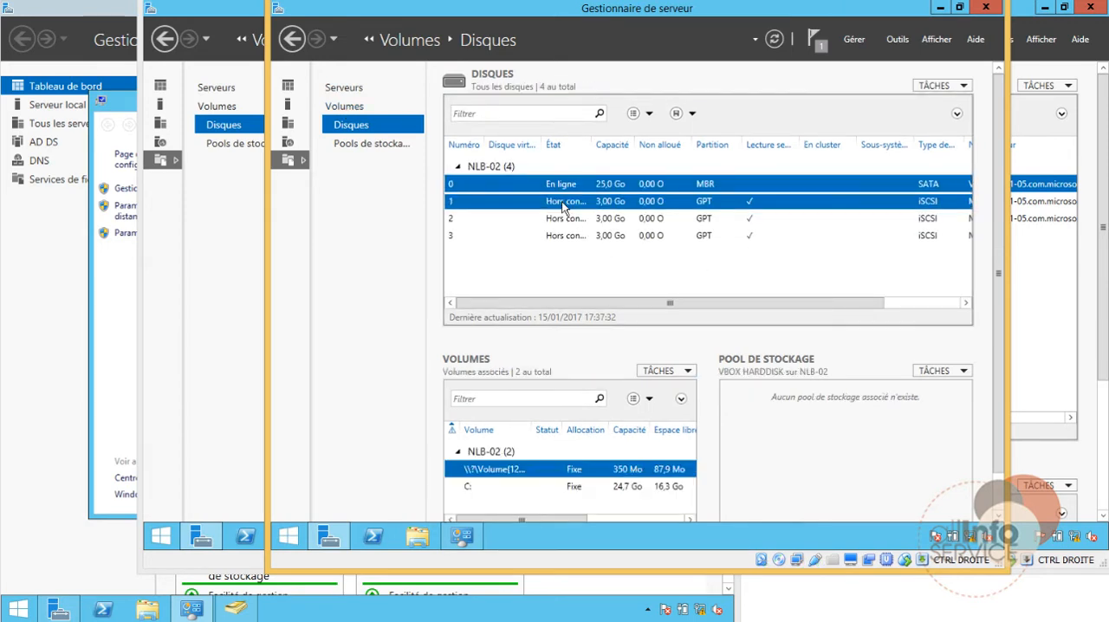
right_click(521, 206)
left_click(565, 231)
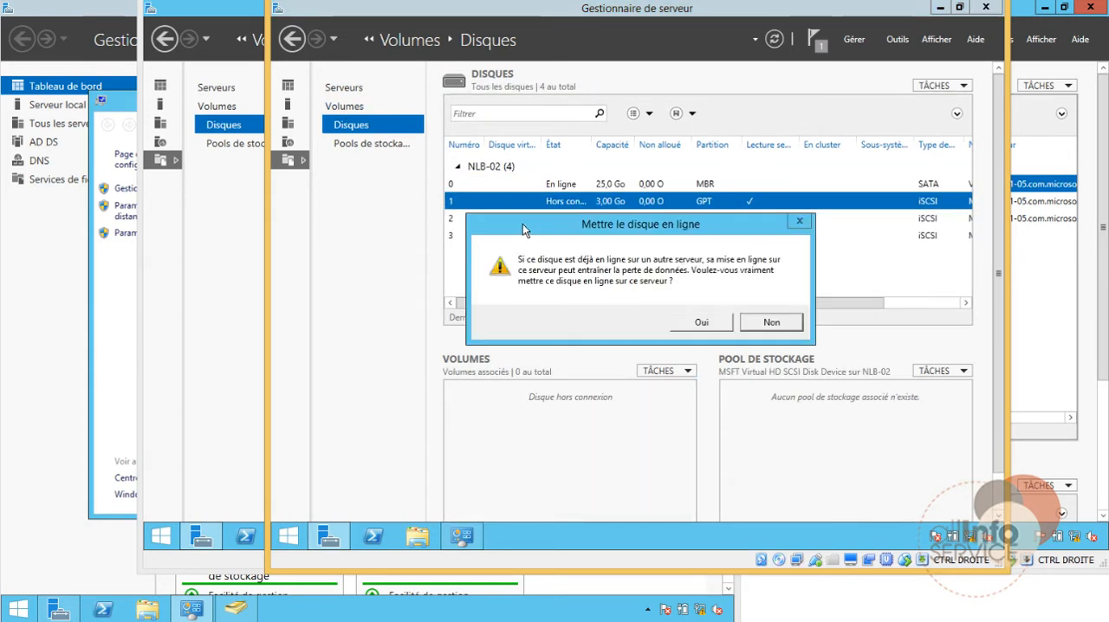
left_click(699, 326)
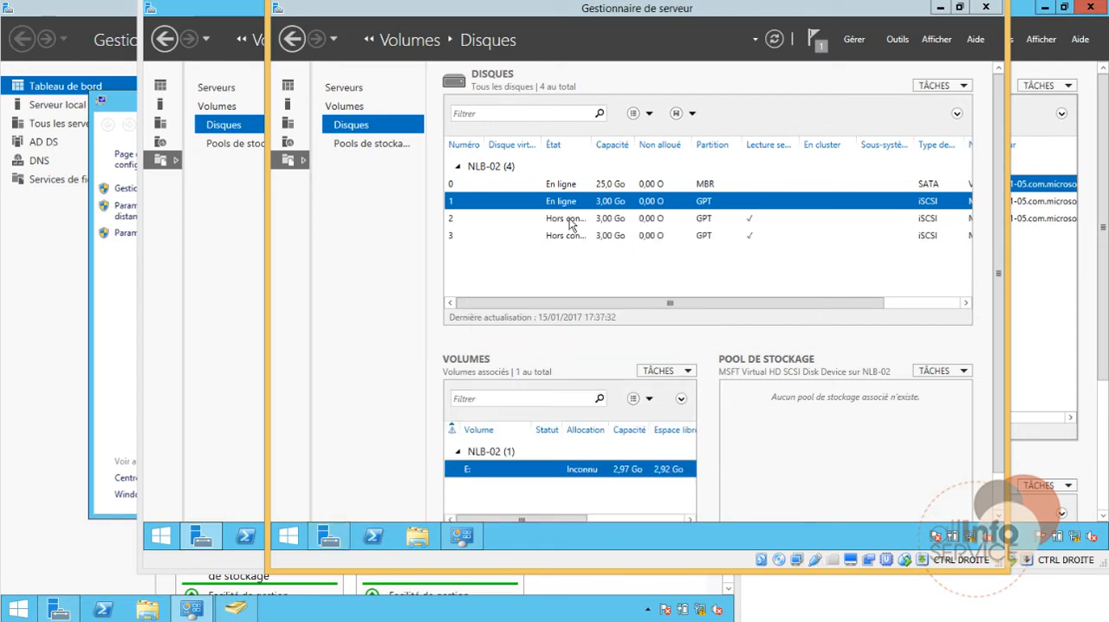
Step: Bring disks 2 and 3 of NLB-02 online and accept the warning for each
right_click(573, 220)
left_click(588, 248)
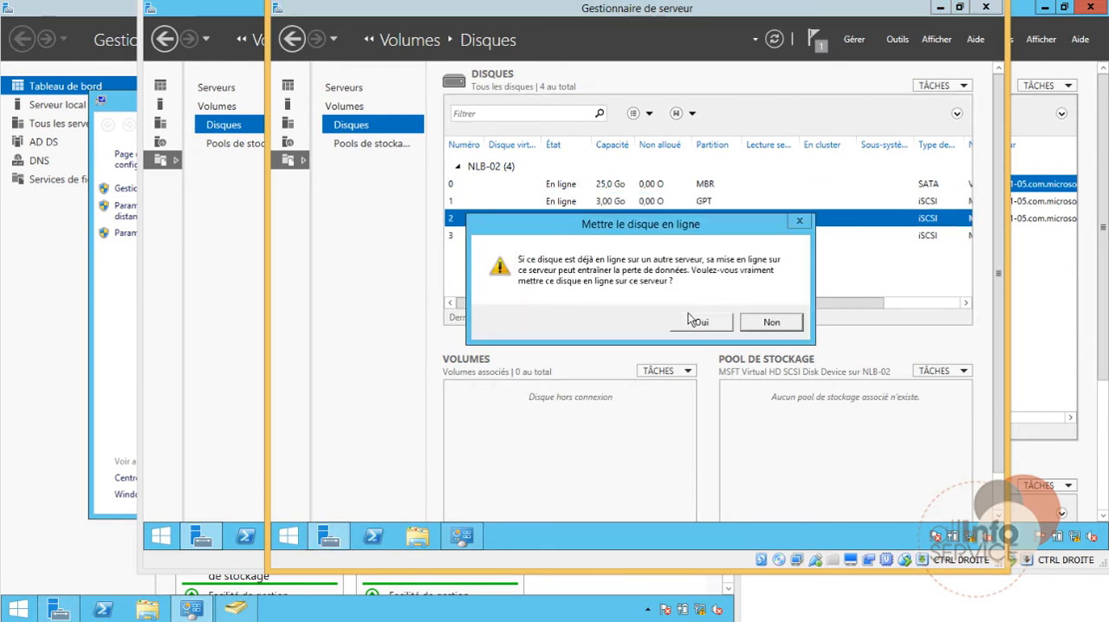
left_click(689, 317)
right_click(544, 235)
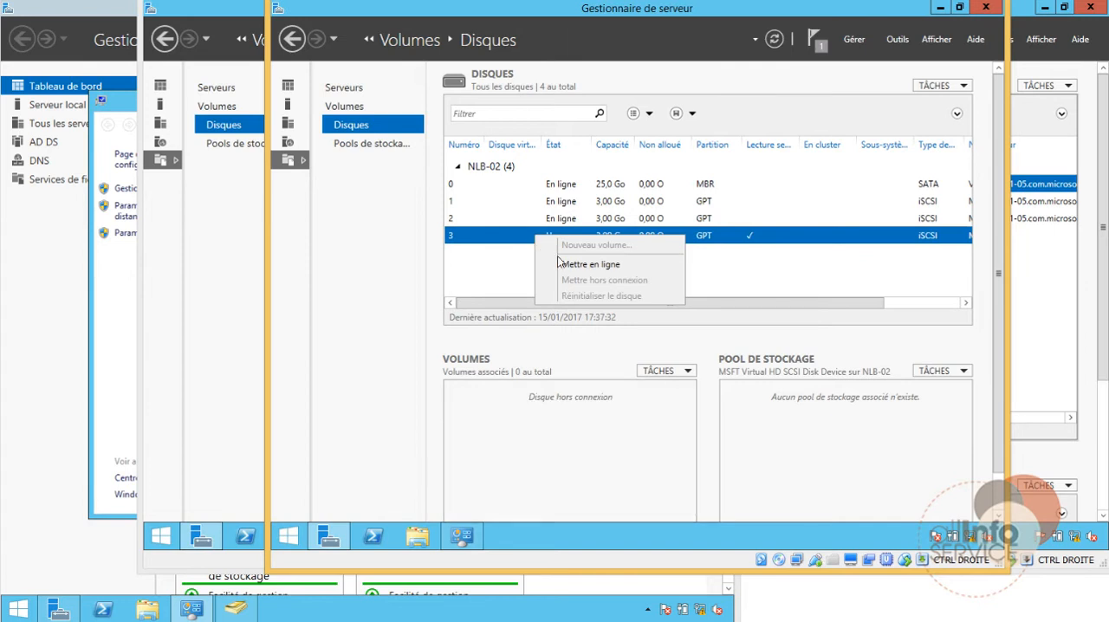
left_click(567, 265)
left_click(700, 326)
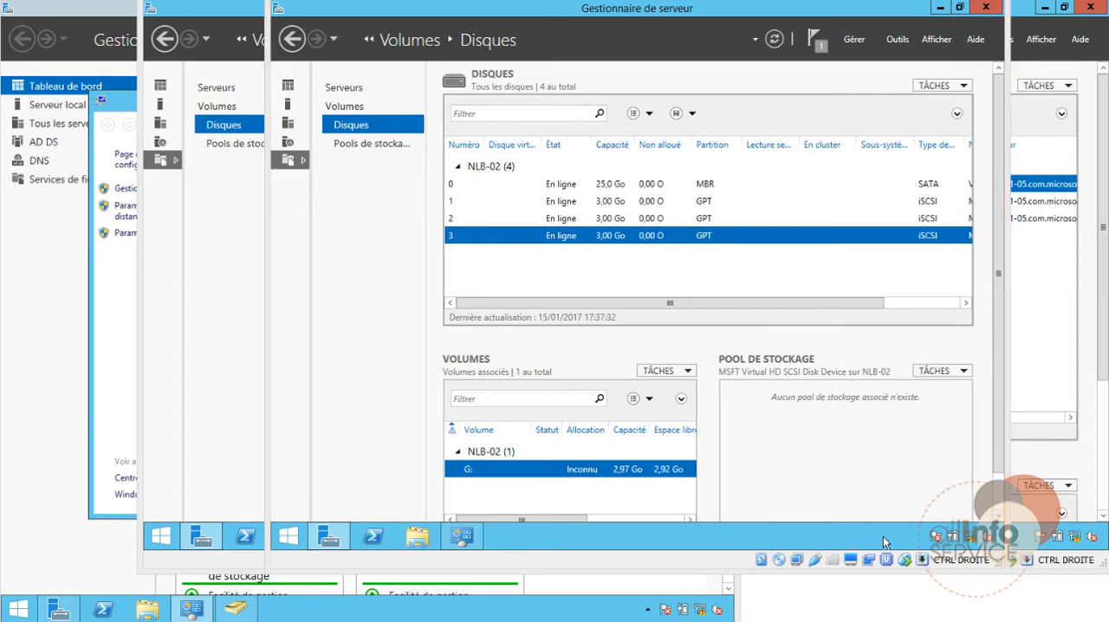
Step: Switch to NLB-01, start adding roles and features from its dashboard, and keep the default choices up to feature selection
mouse_move(381, 618)
left_click(511, 597)
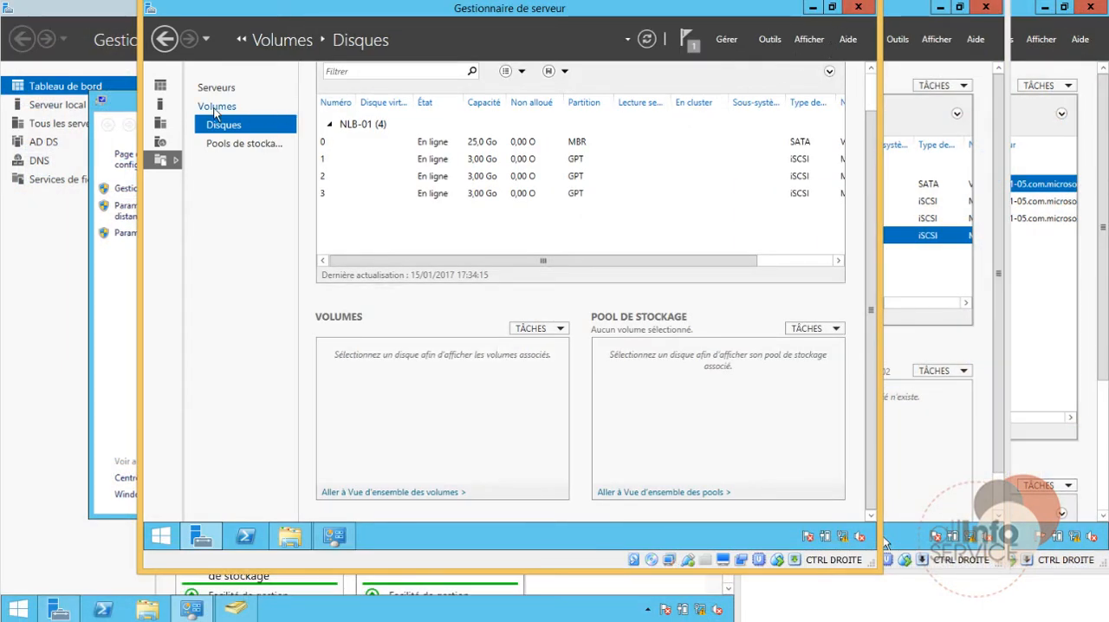
left_click(203, 89)
left_click(160, 85)
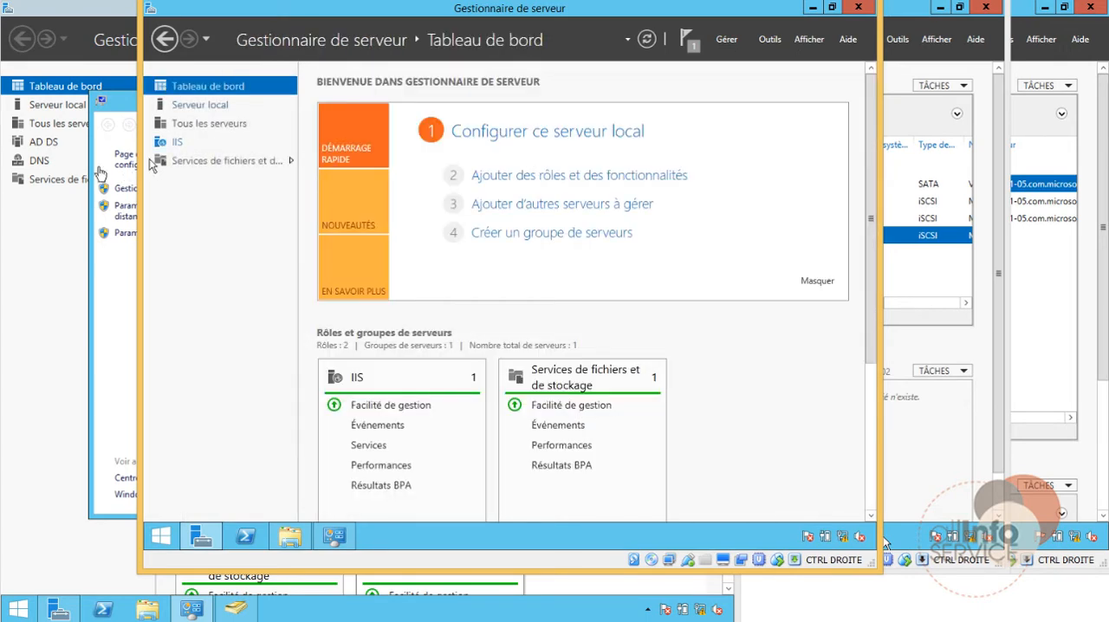
left_click(559, 177)
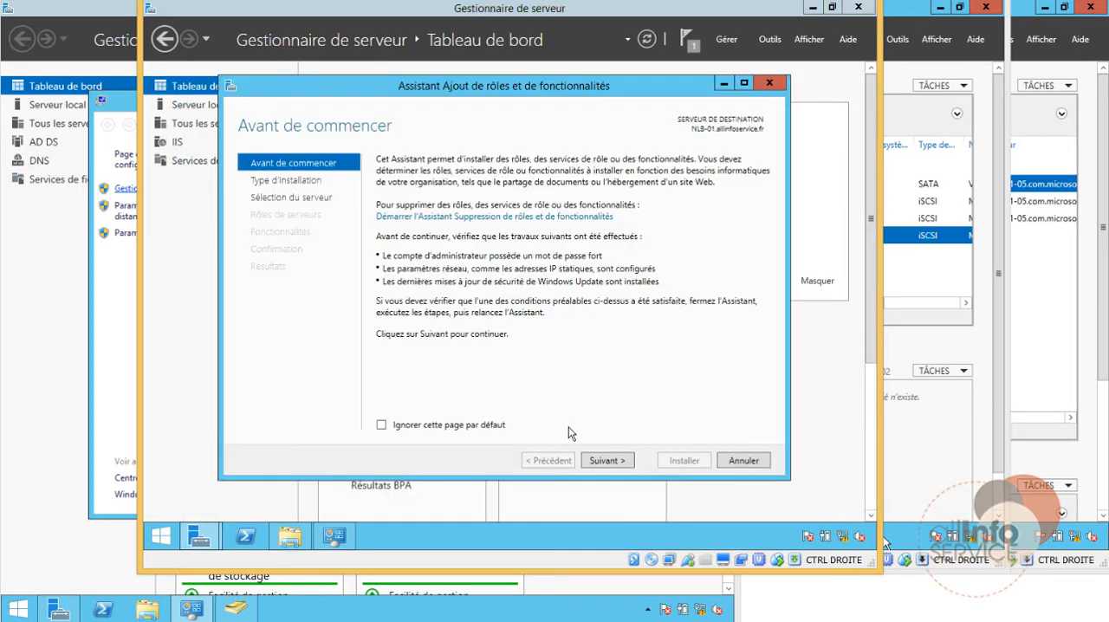
left_click(610, 460)
left_click(611, 460)
left_click(612, 460)
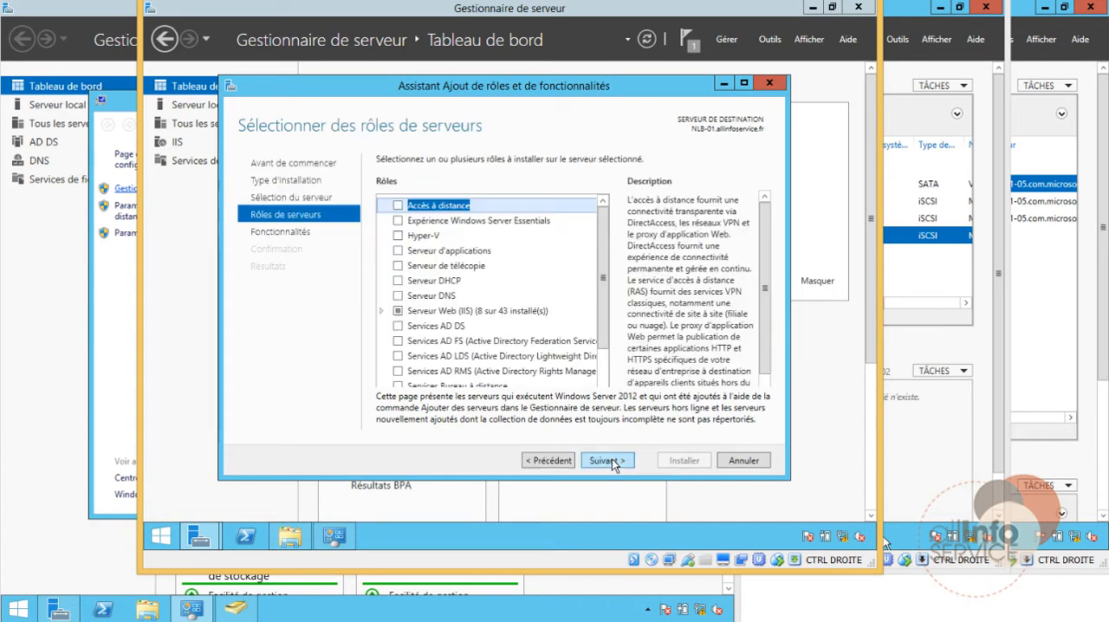
left_click(611, 460)
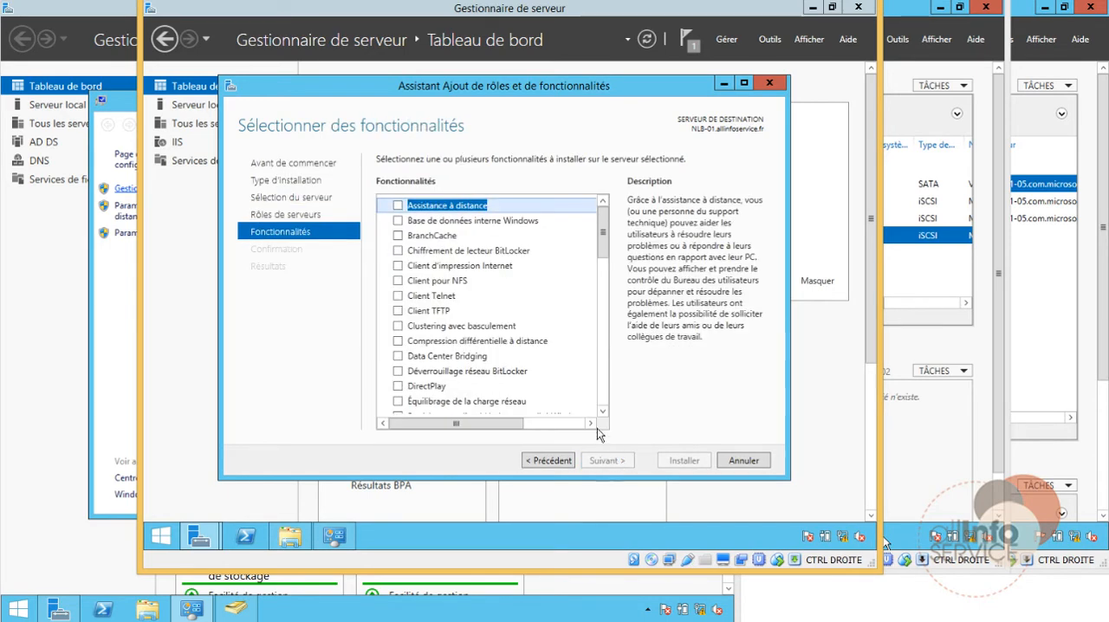
Step: Select the feature Clustering avec basculement with its required management tools and install it on NLB-01
left_click(397, 325)
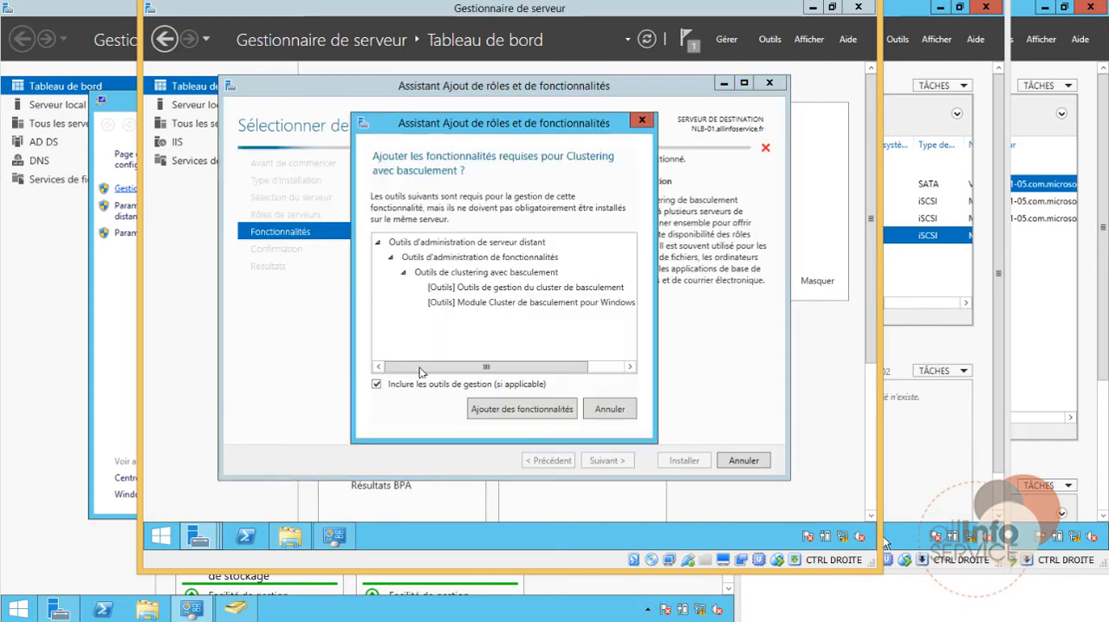
left_click(506, 407)
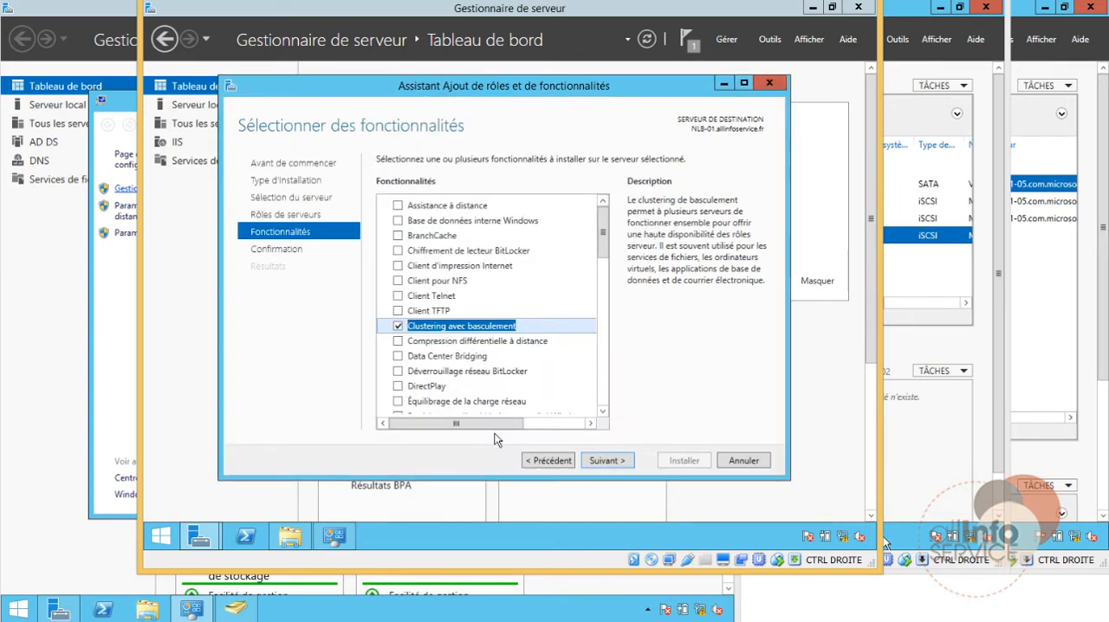
left_click(617, 462)
left_click(679, 462)
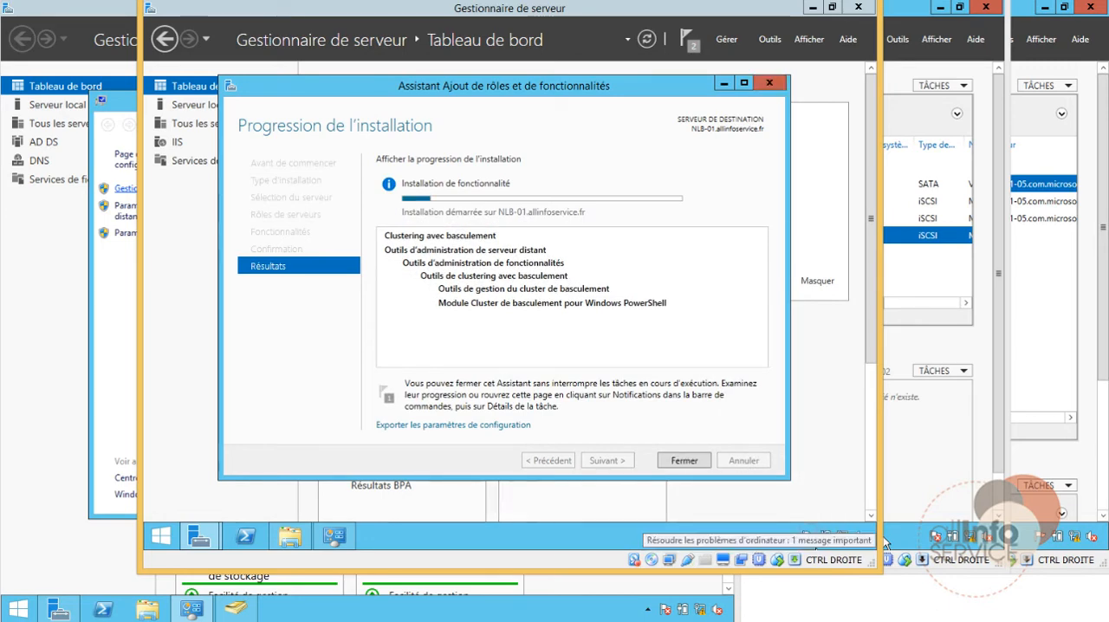
Step: Switch to NLB-02, start adding roles and features from its dashboard, and keep the default choices up to feature selection
left_click(938, 476)
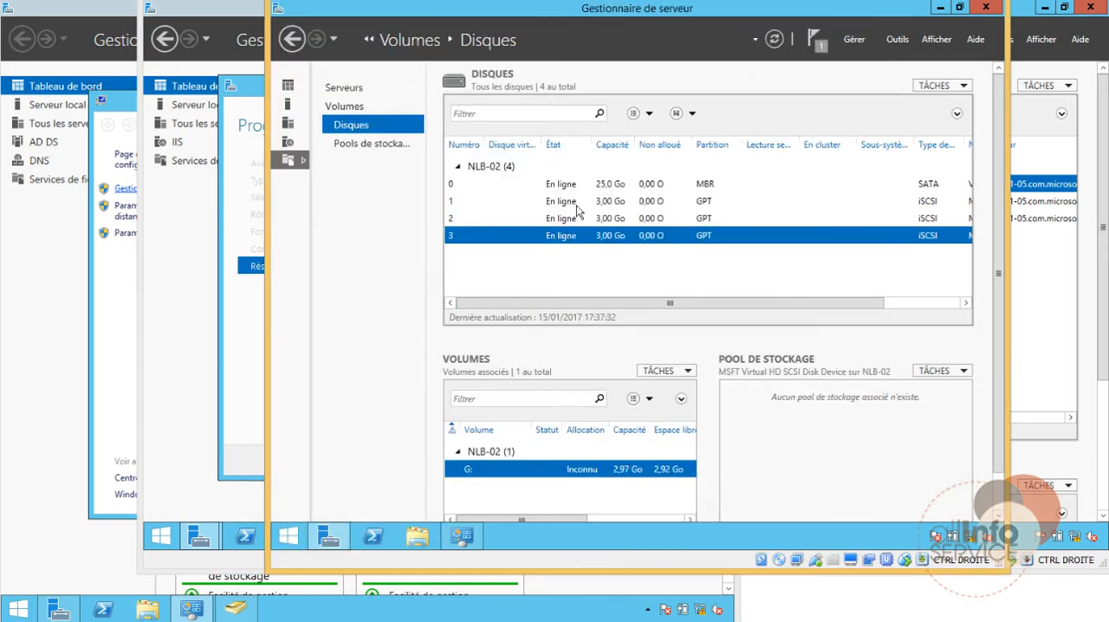
left_click(288, 86)
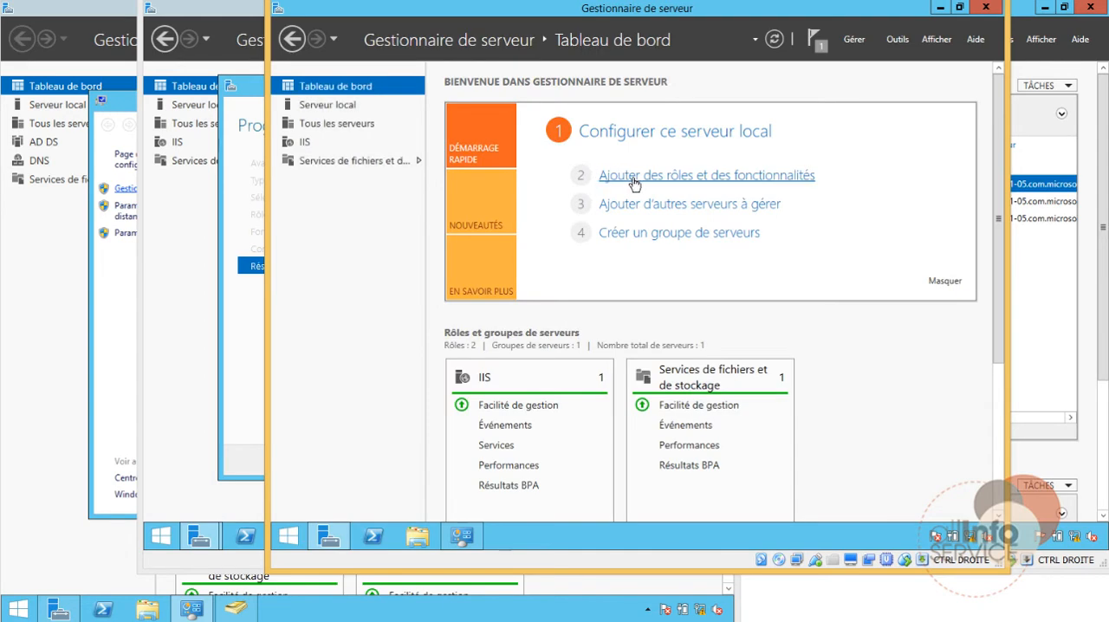
left_click(624, 178)
left_click(755, 463)
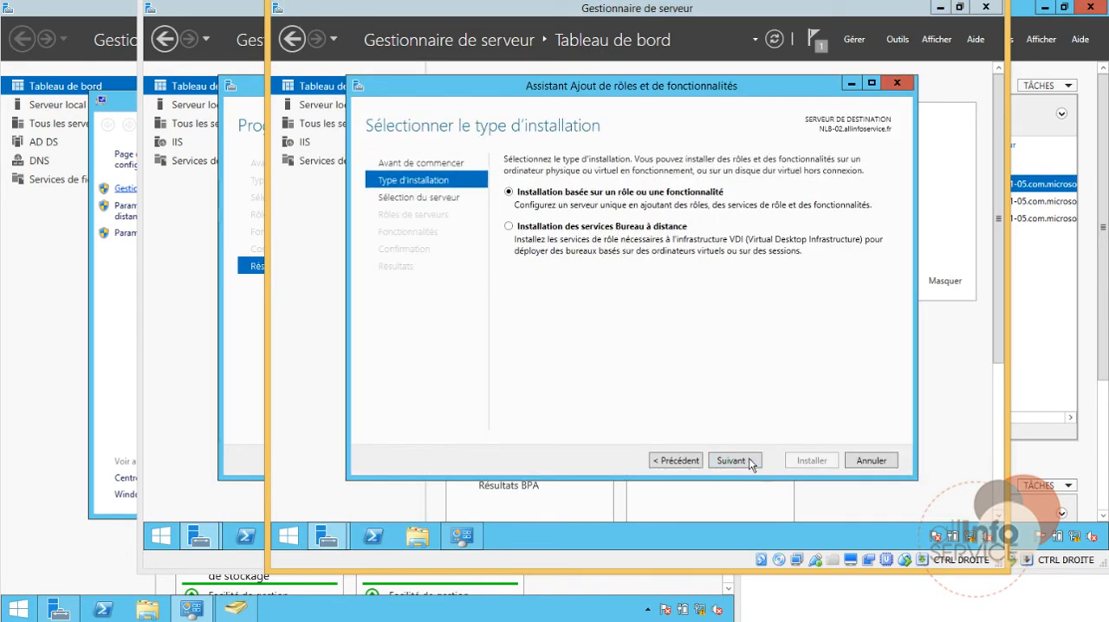
left_click(754, 464)
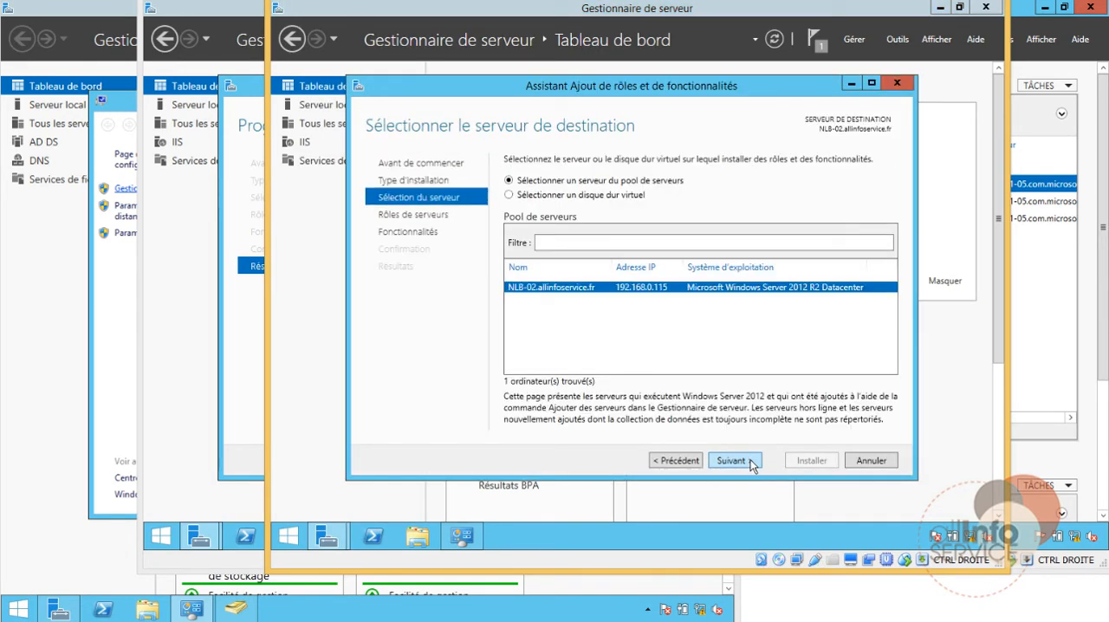
left_click(732, 461)
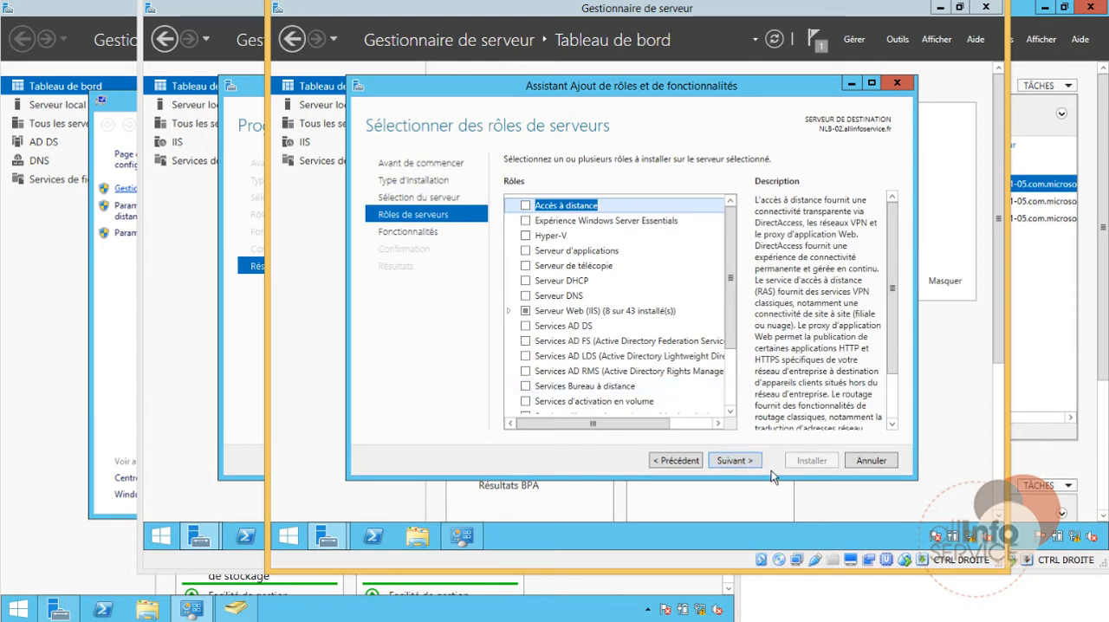
left_click(732, 461)
Step: Select the feature Clustering avec basculement with its required management tools and install it on NLB-02
left_click(525, 326)
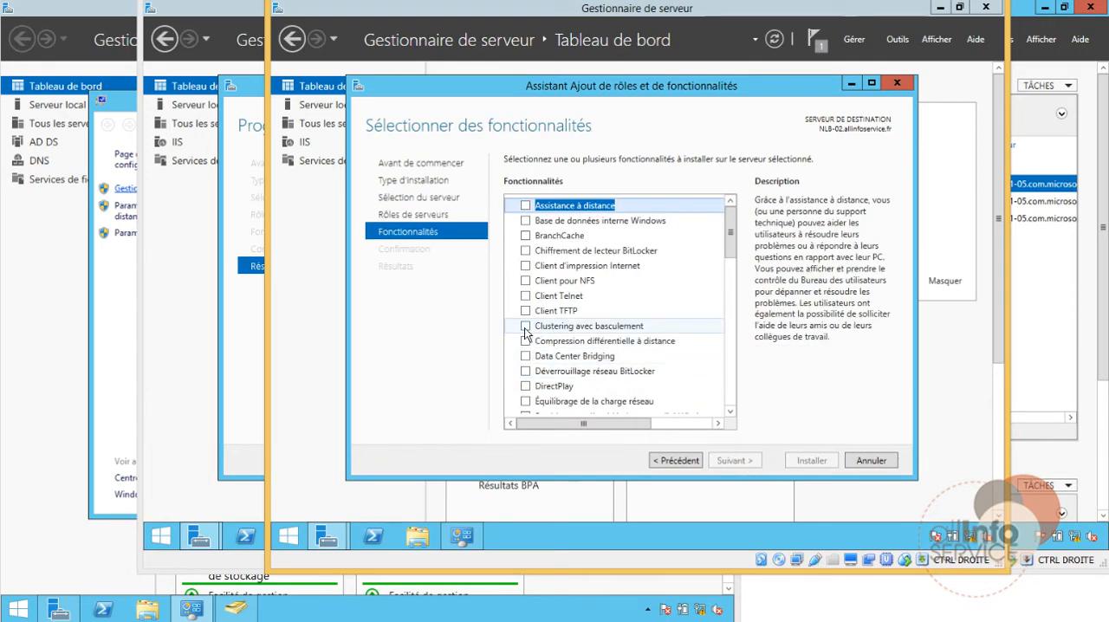
left_click(581, 405)
left_click(746, 464)
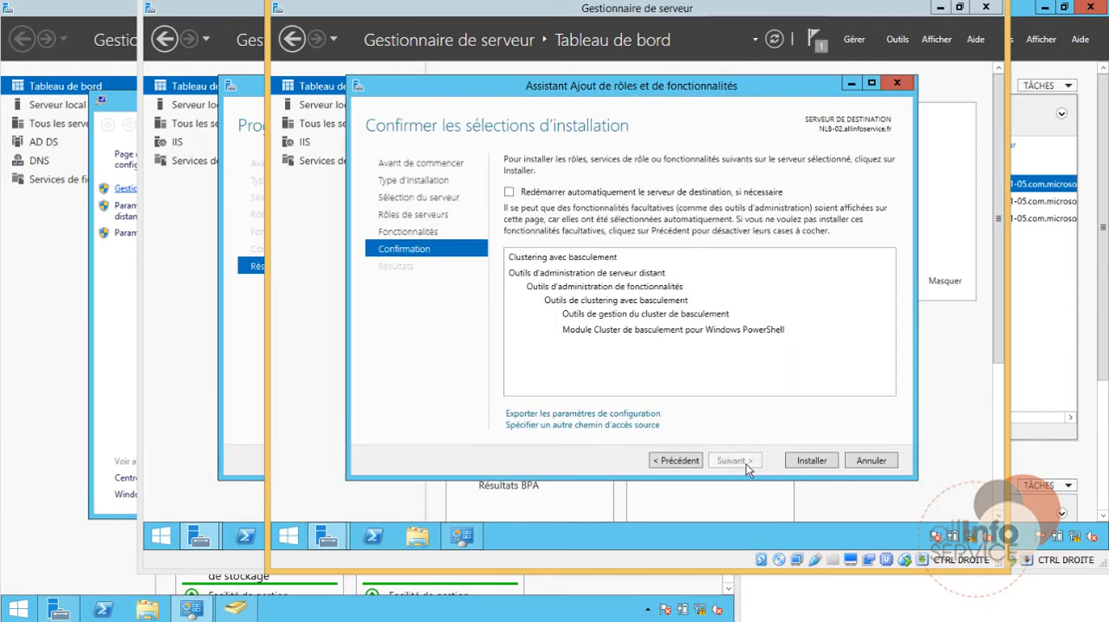
left_click(815, 463)
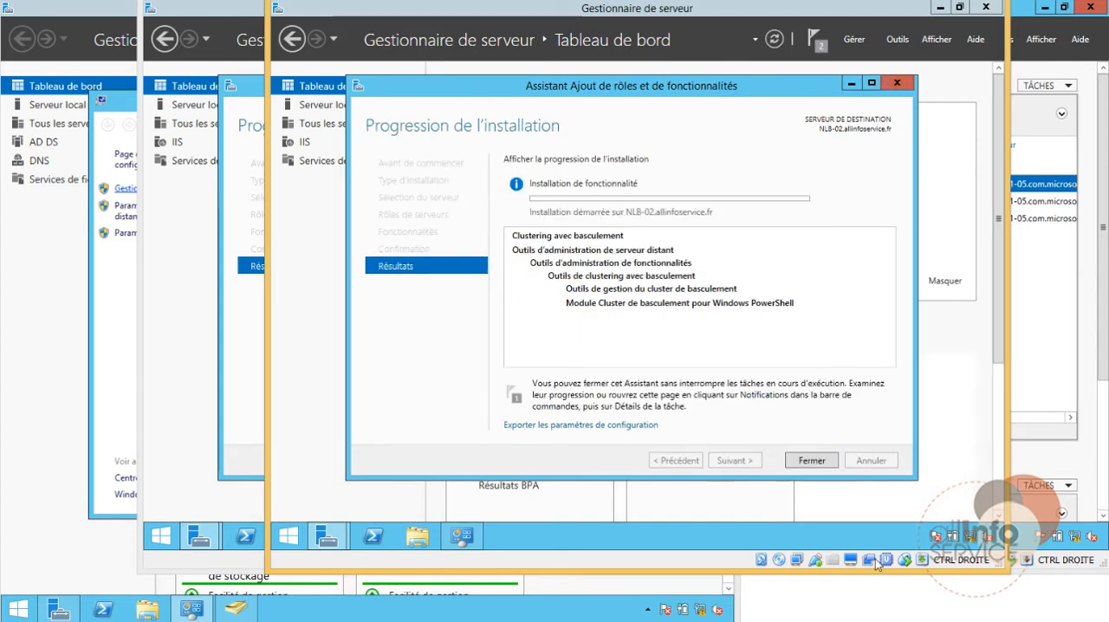
Step: Close the Add Roles and Features wizard on NLB-01 and on NLB-02
left_click(243, 354)
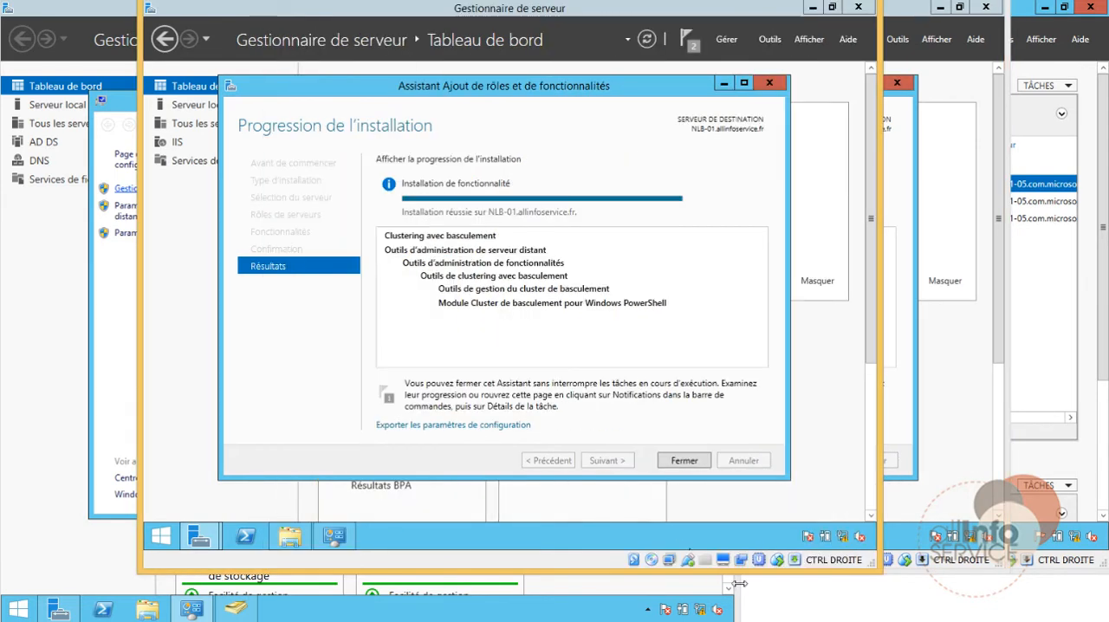
left_click(683, 460)
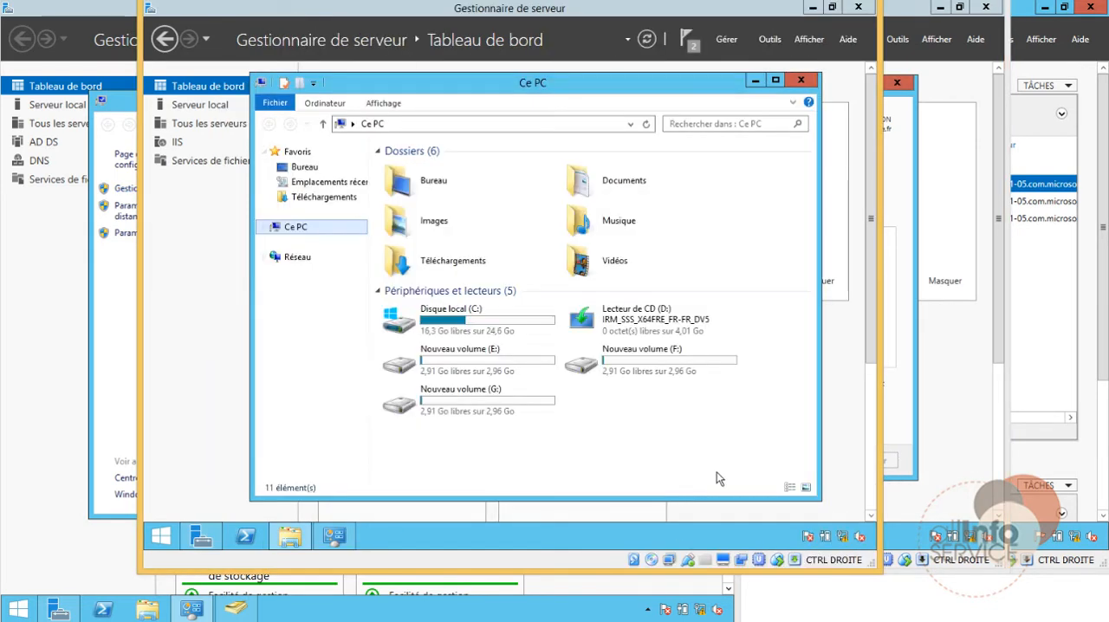
left_click(905, 446)
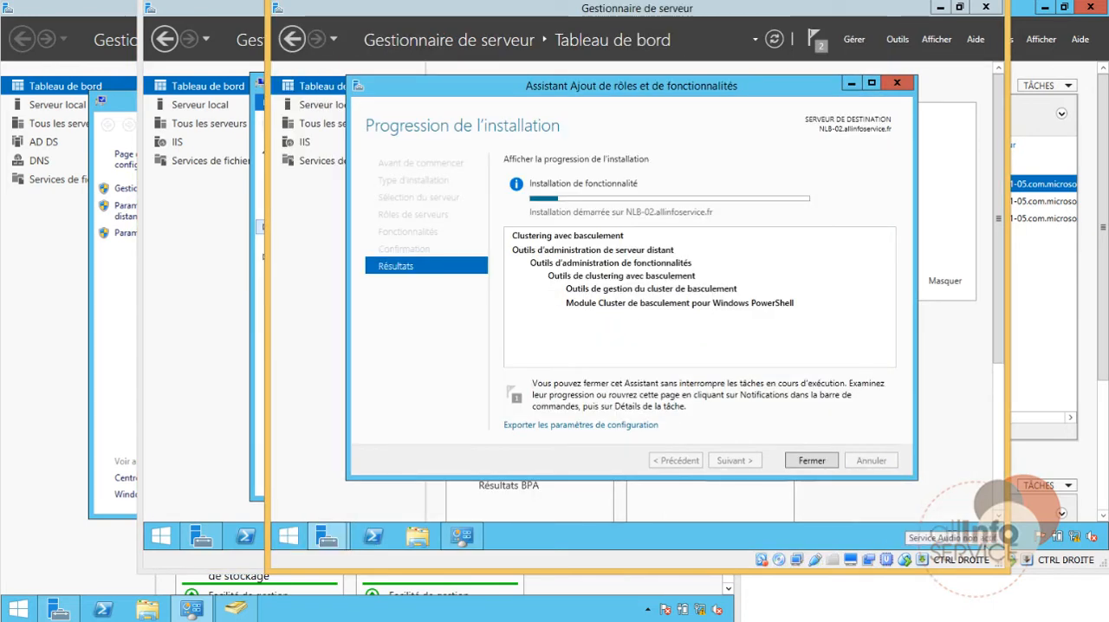
left_click(809, 460)
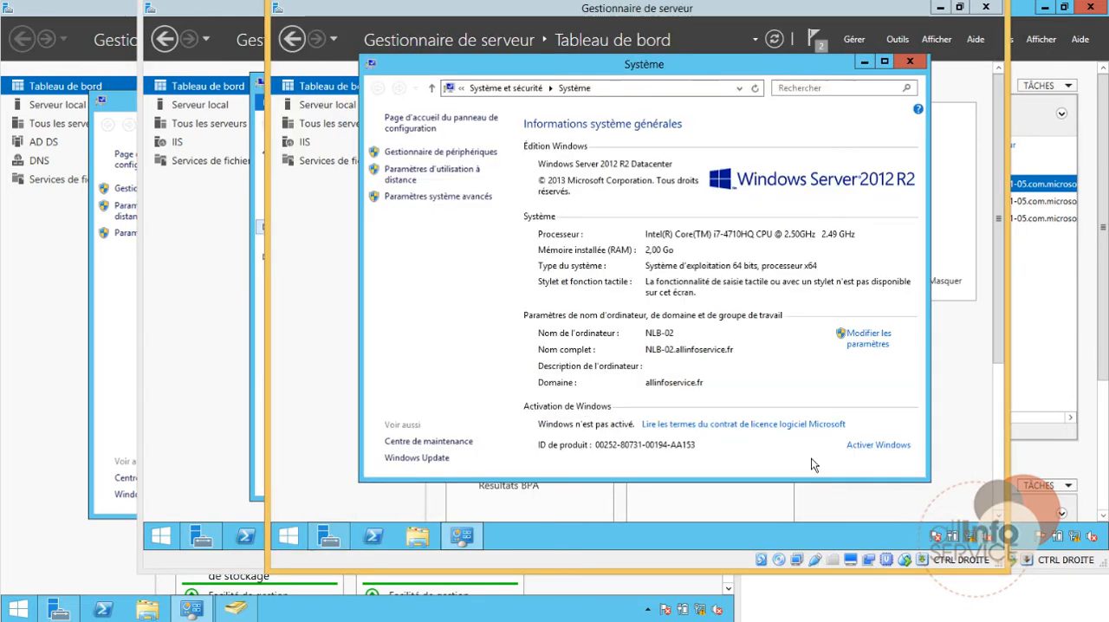
Step: Return to NLB-01 and open the failover cluster manager (Gestionnaire du cluster de basculement)
left_click(259, 338)
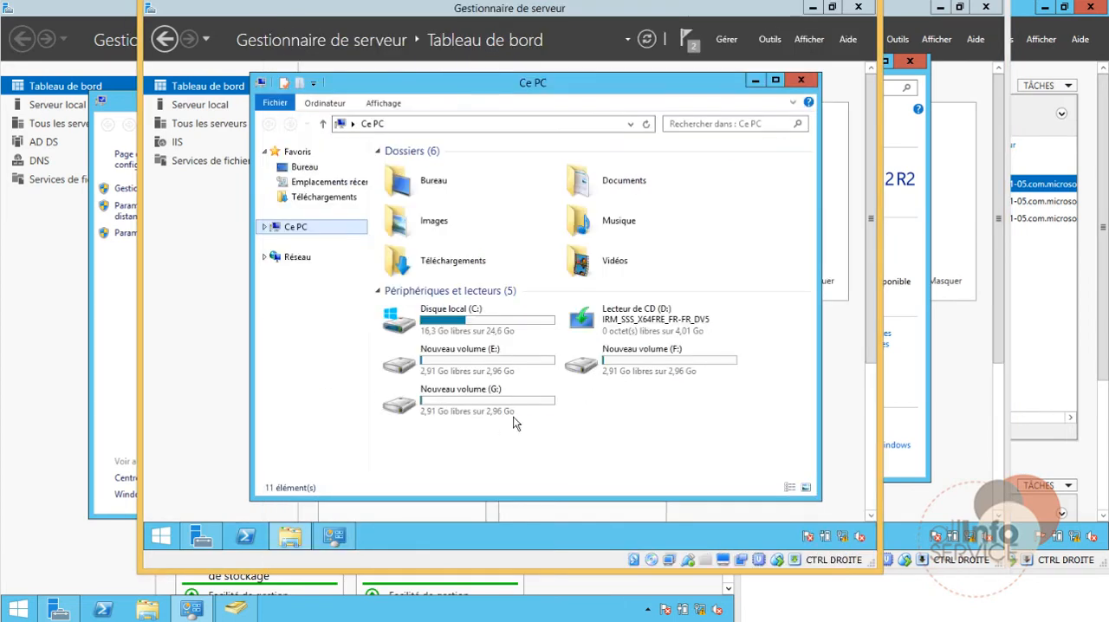
left_click(768, 40)
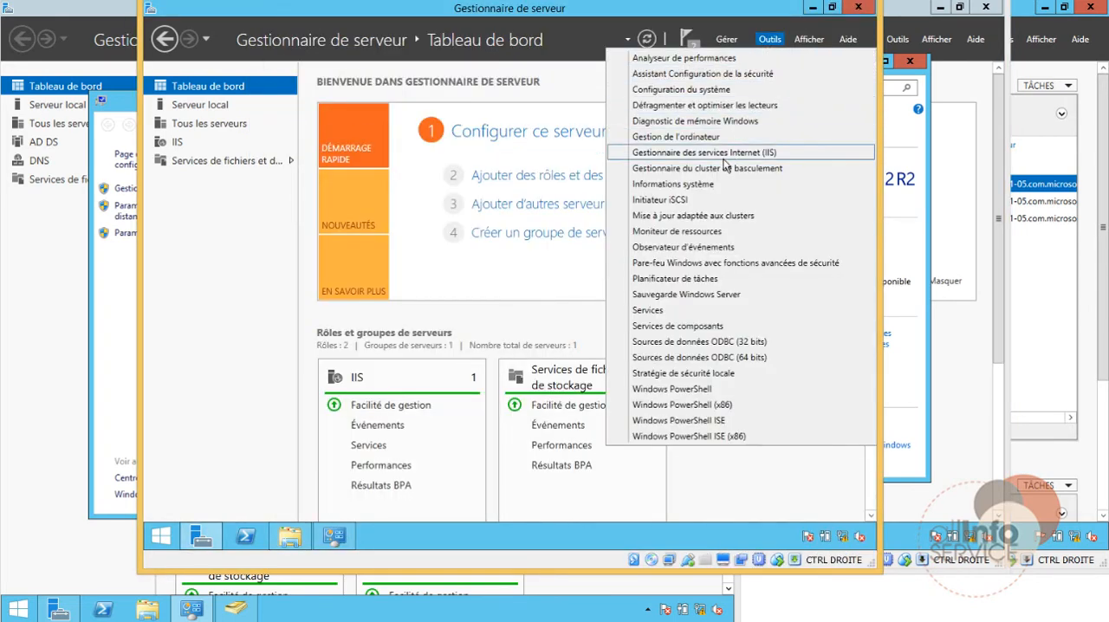
left_click(658, 152)
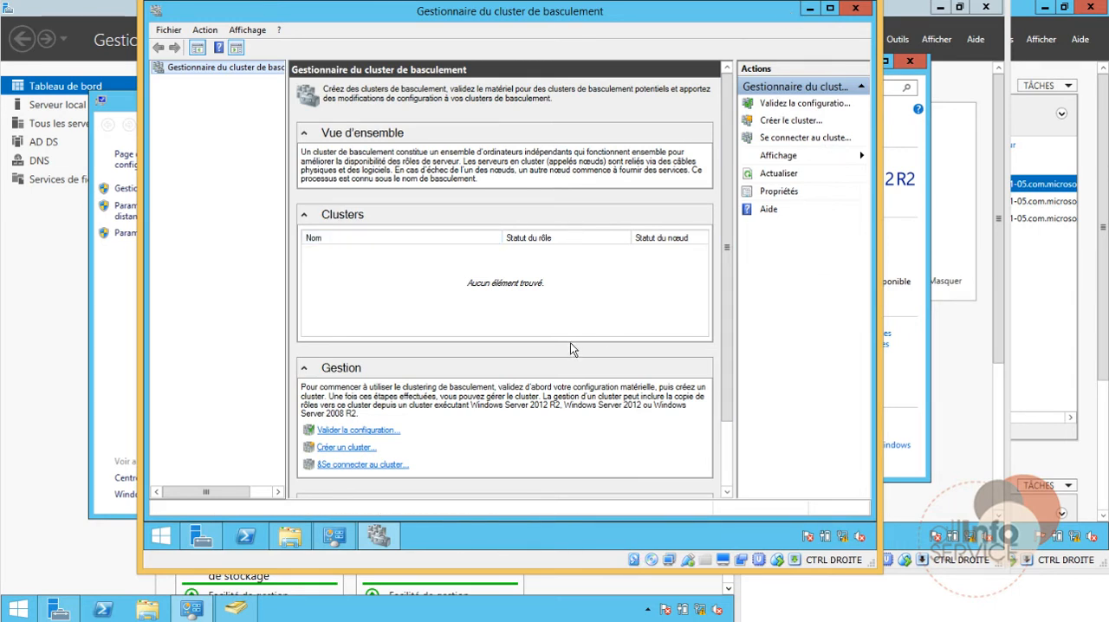
Step: Start a configuration validation, search the domain for computers, and add NLB-01 and NLB-02 as the servers to test
left_click(797, 104)
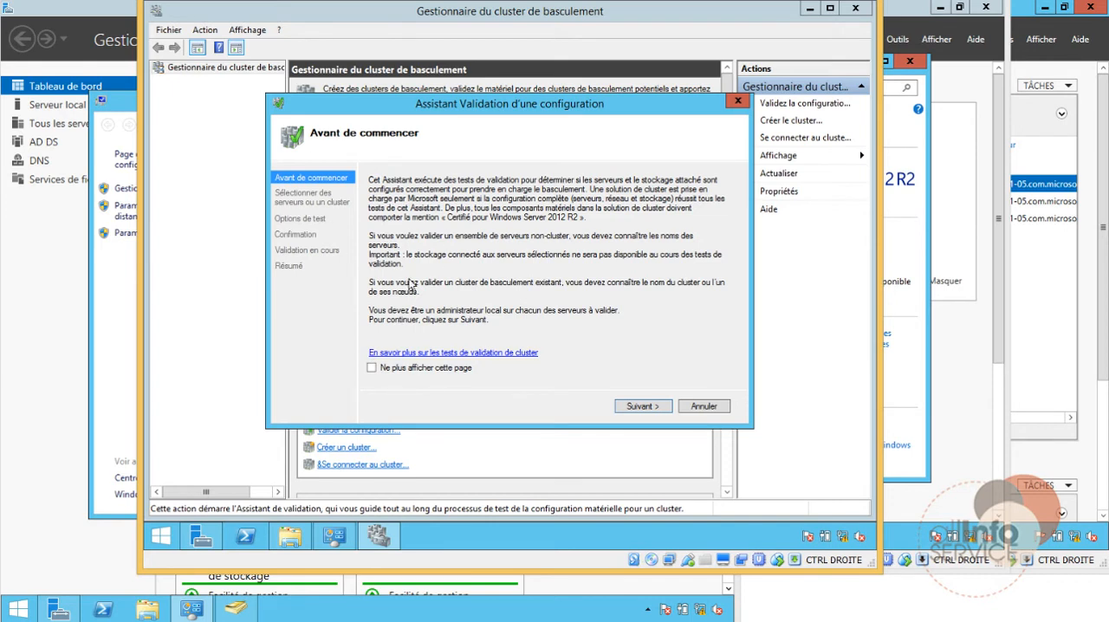
left_click(658, 406)
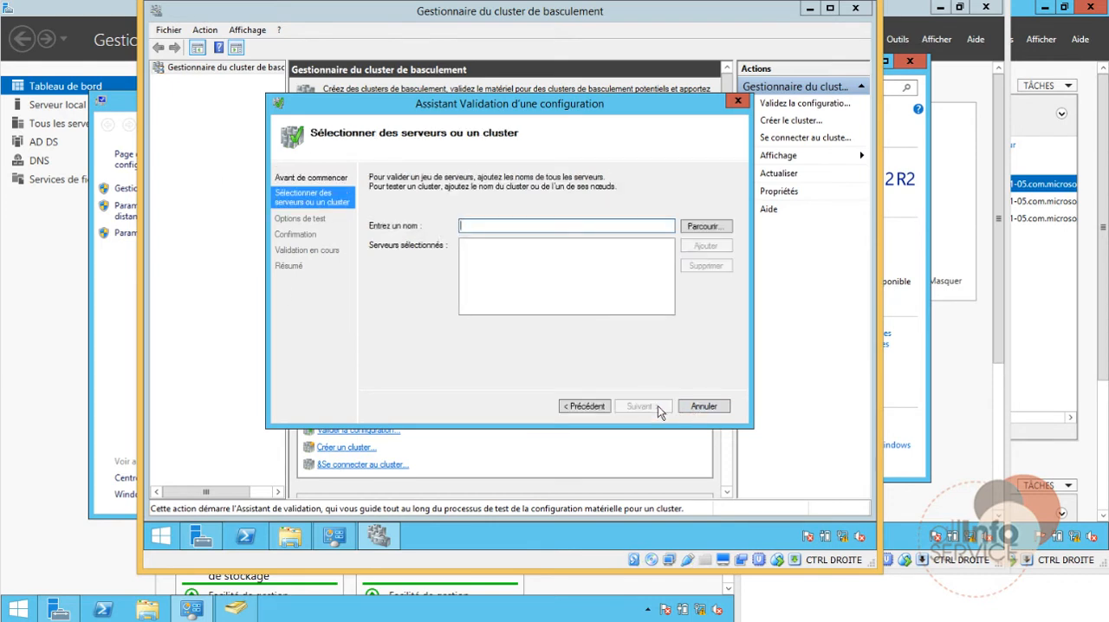
left_click(700, 227)
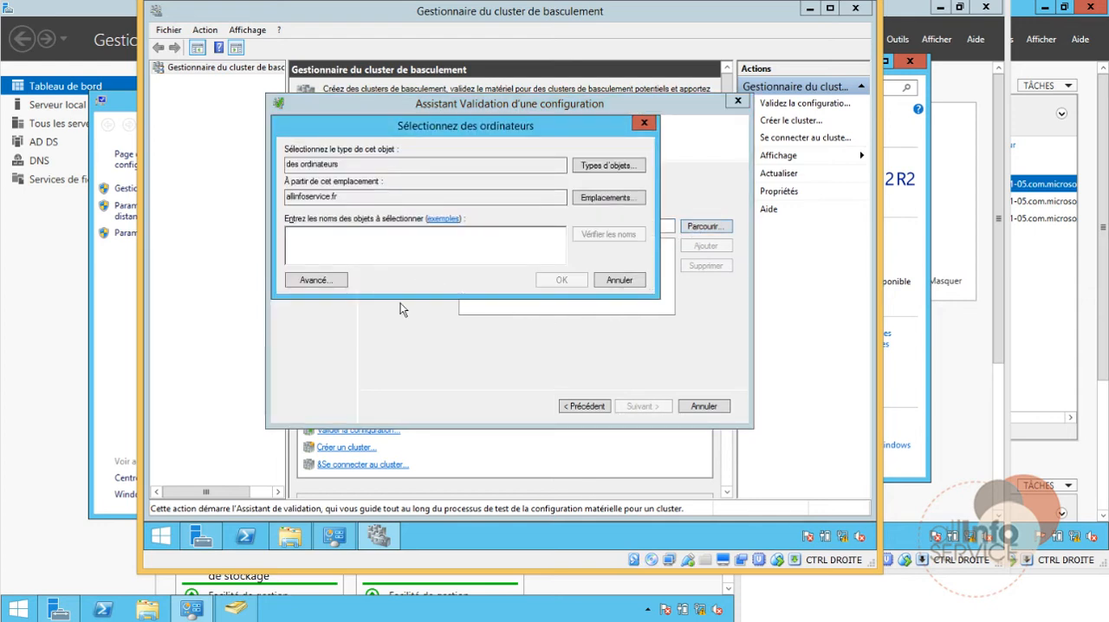
left_click(329, 280)
left_click(614, 248)
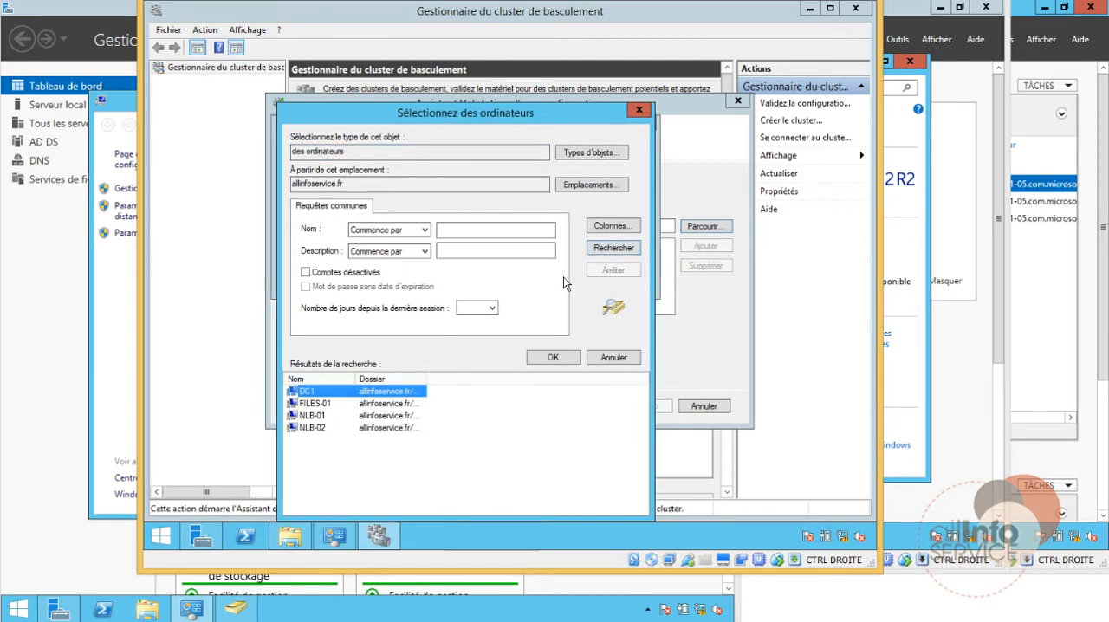
left_click(309, 417)
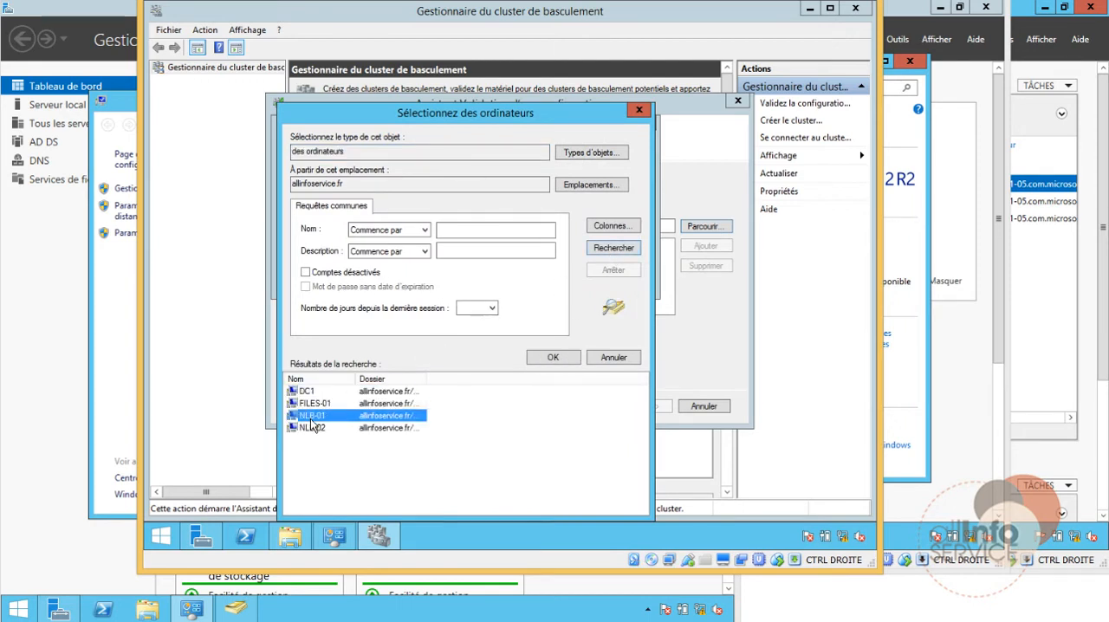
left_click(312, 427, "shift")
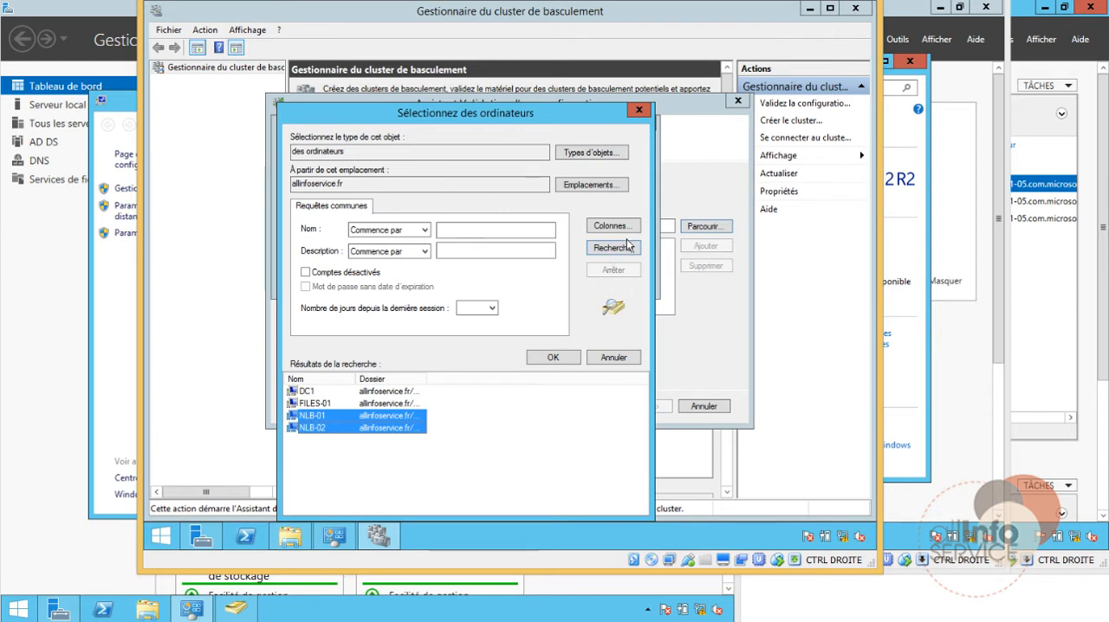
left_click(568, 357)
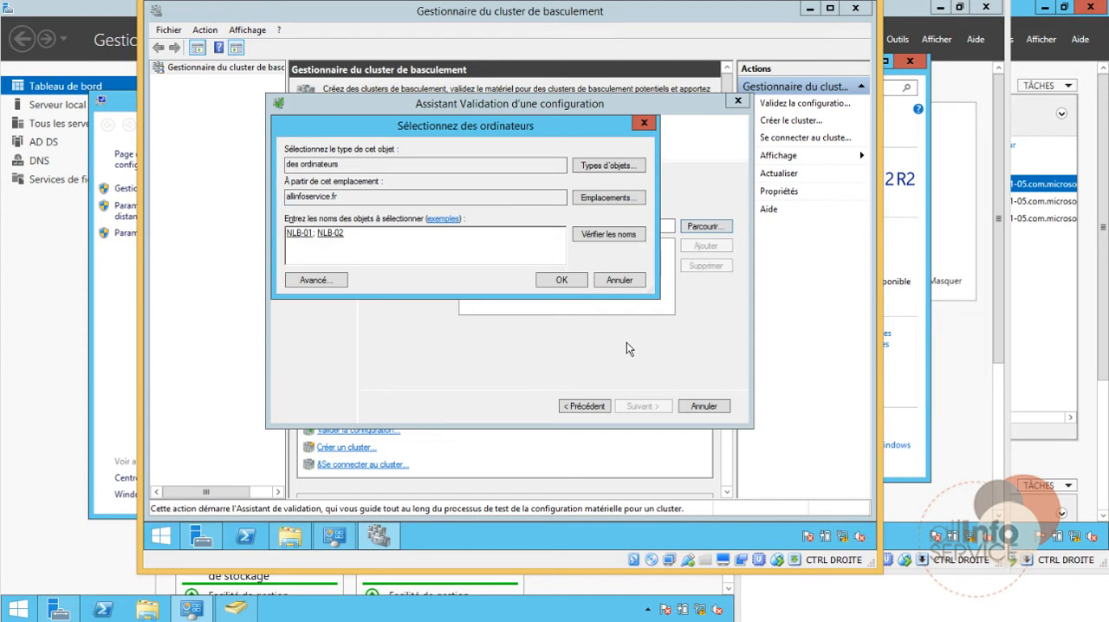
left_click(580, 281)
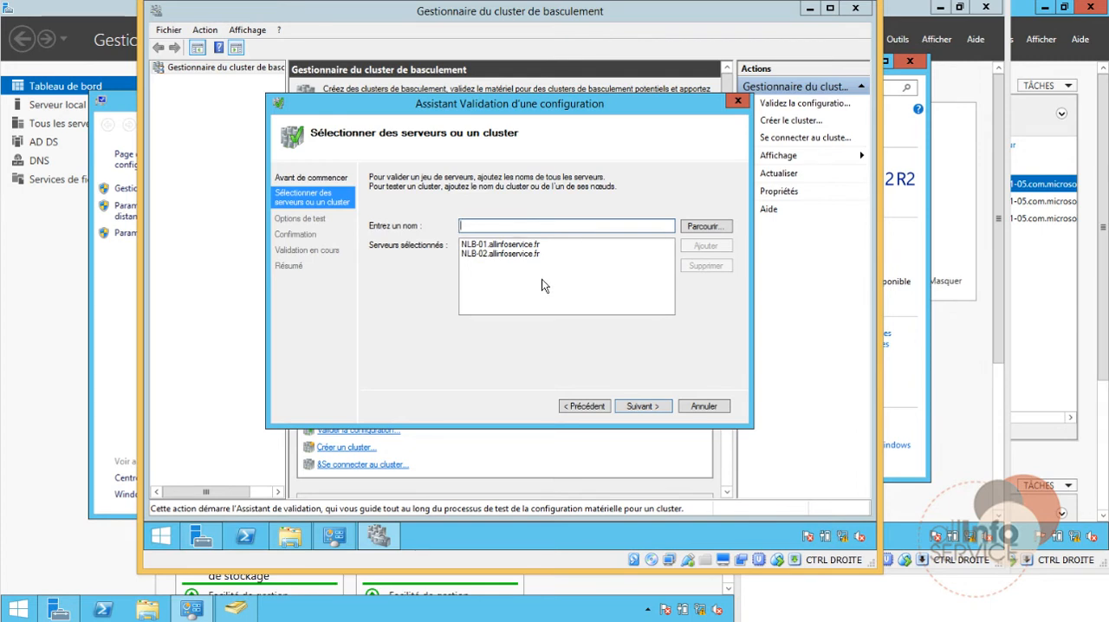
Step: Keep the option to run all tests, run the validation on the two nodes, and look over its report
left_click(630, 409)
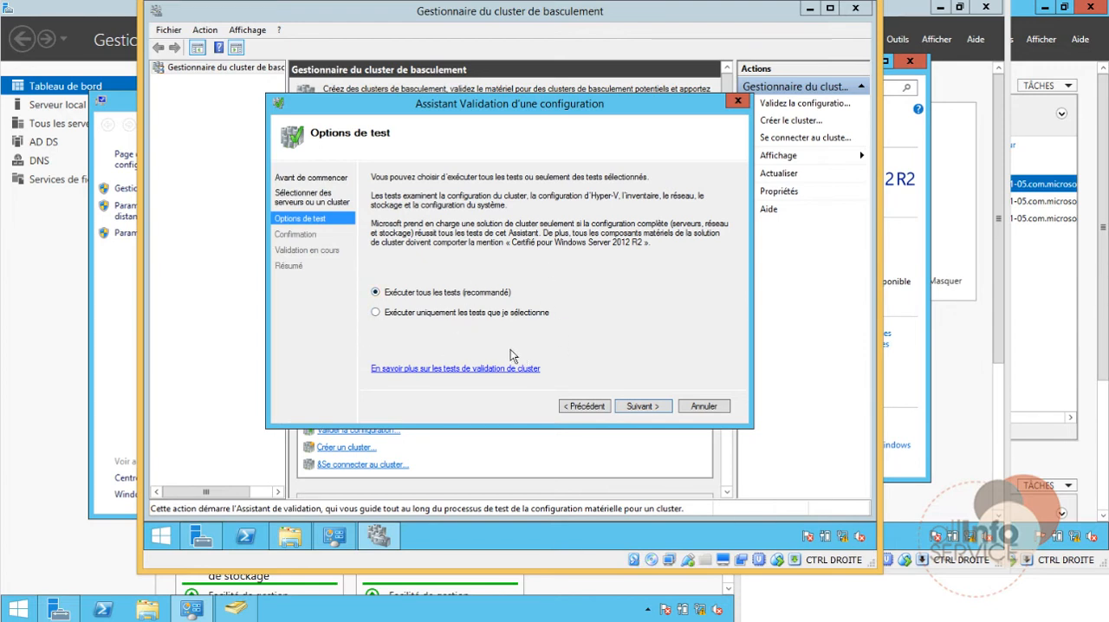
left_click(642, 406)
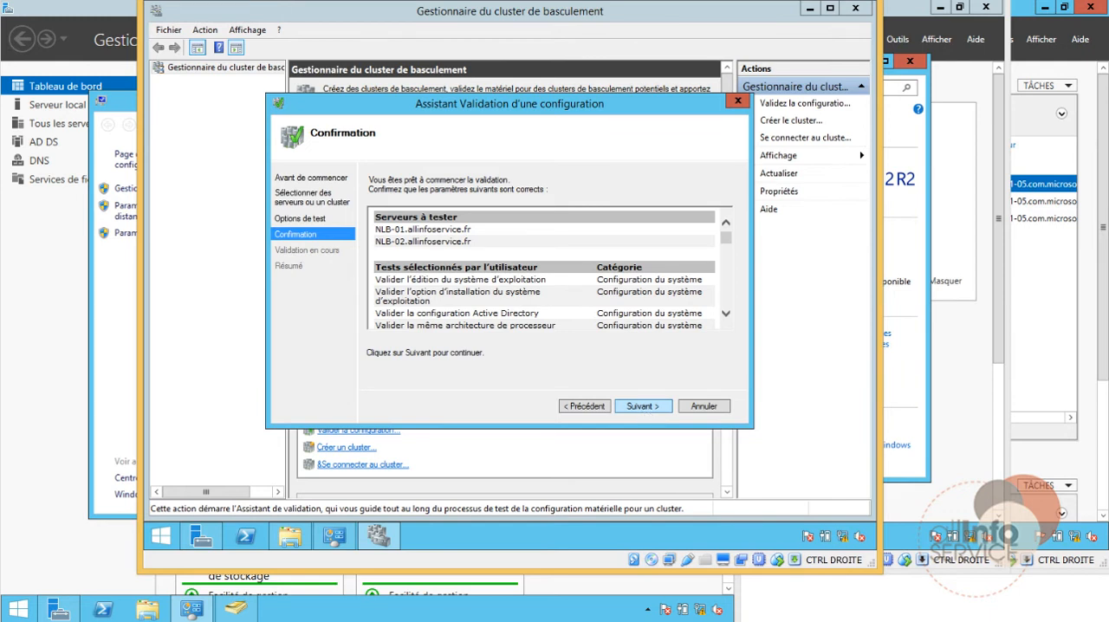
left_click(646, 406)
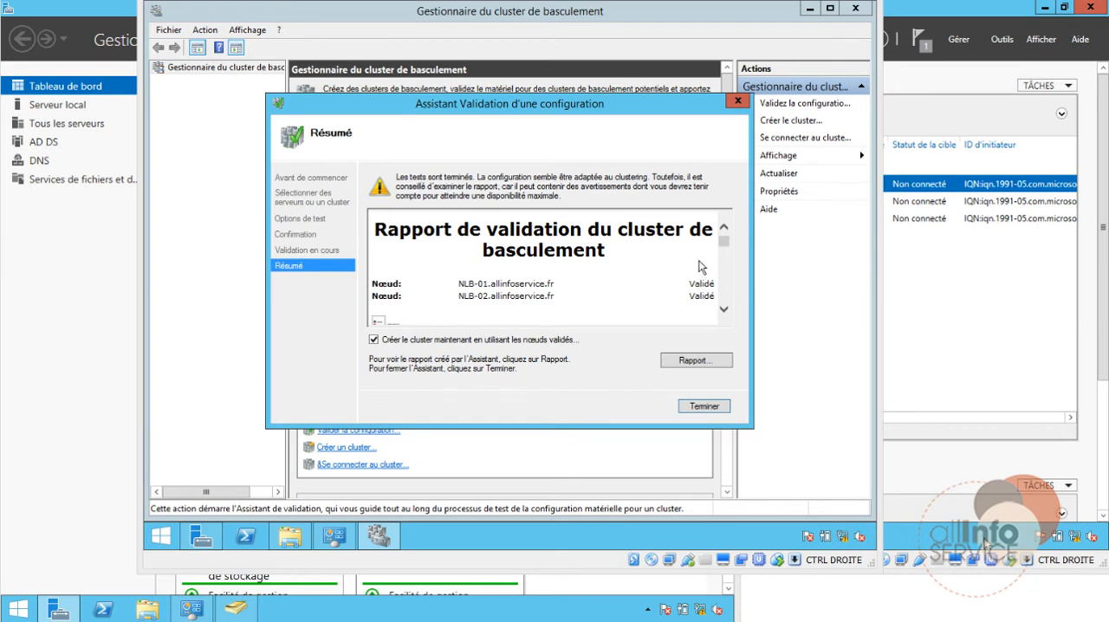
left_click_drag(725, 242, 727, 239)
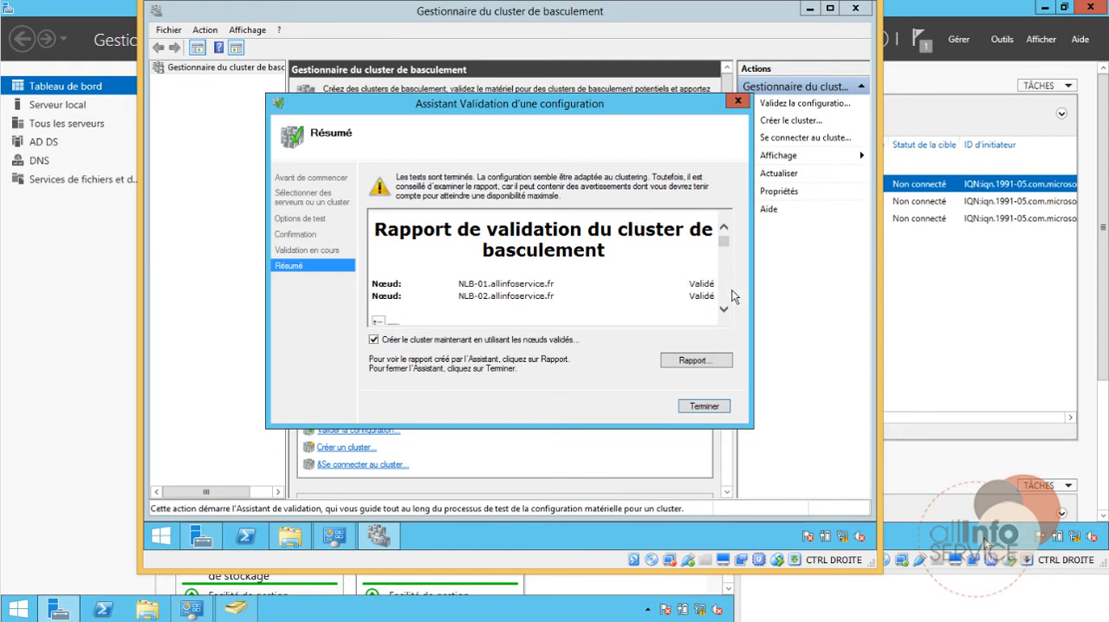
Step: Examine the validation report through to the overall result, highlighting the network communication test, and close the wizard without creating the cluster
scroll(727, 296, "down", 3)
scroll(728, 291, "down", 10)
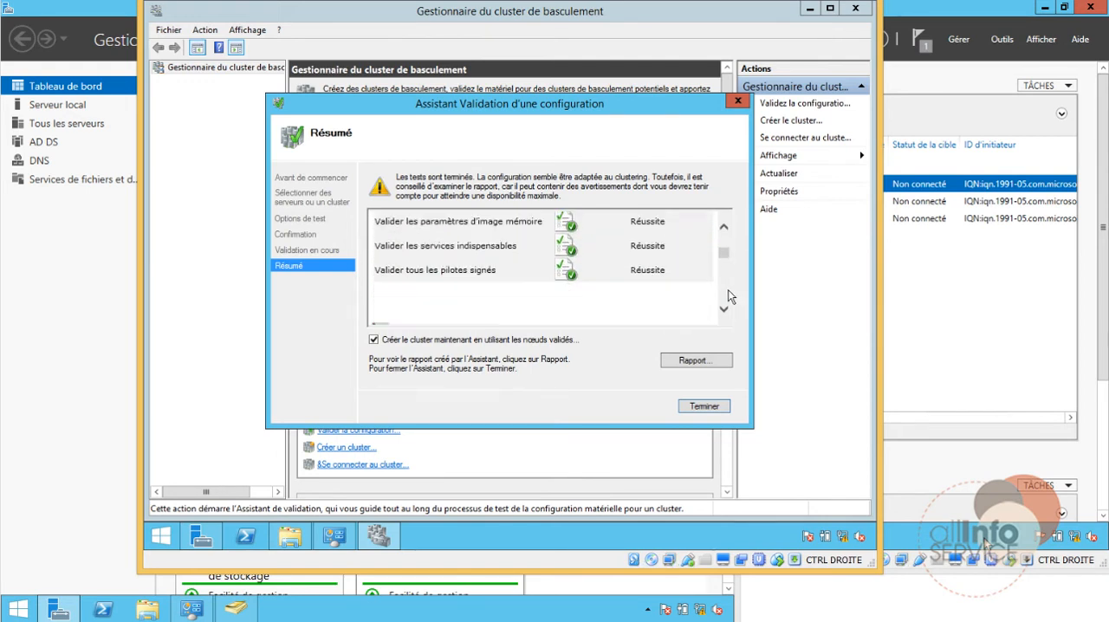
scroll(727, 291, "down", 10)
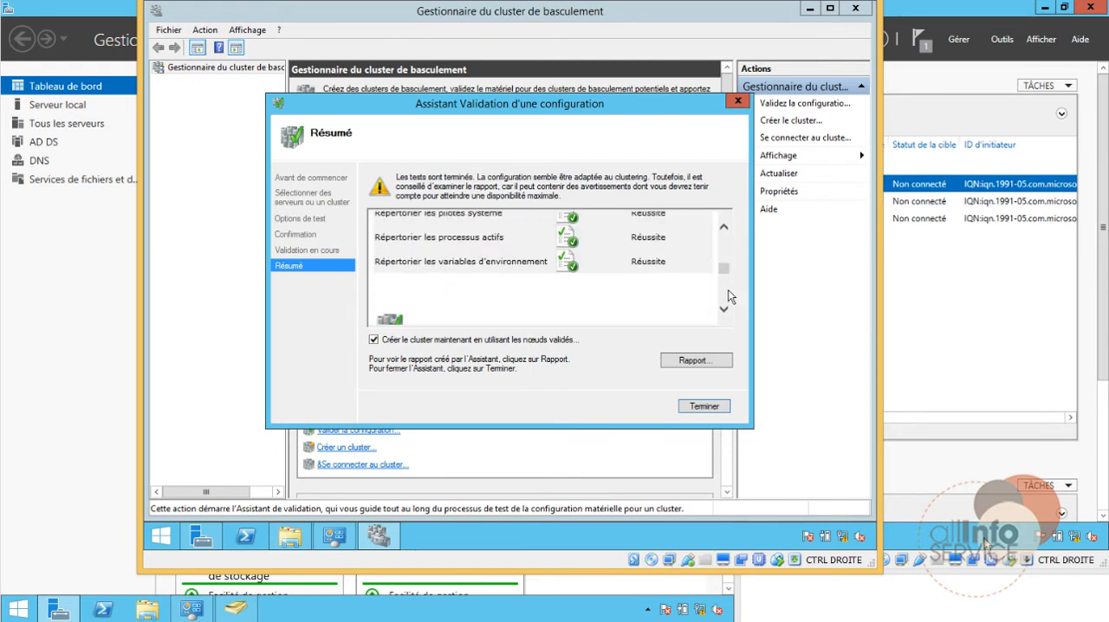
scroll(727, 291, "down", 1)
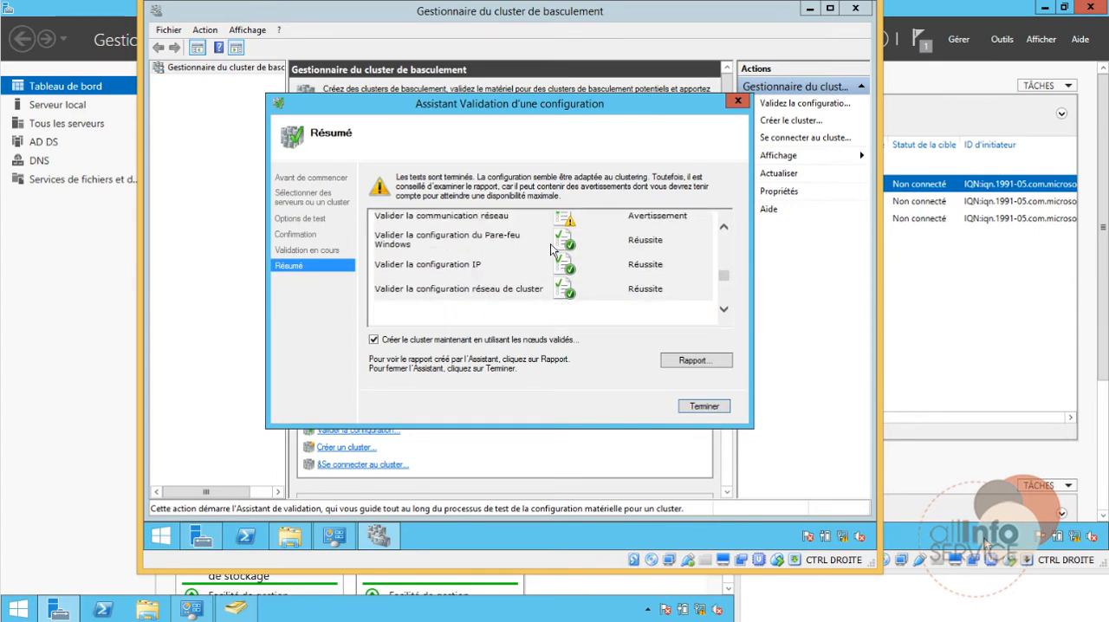
left_click_drag(414, 217, 511, 216)
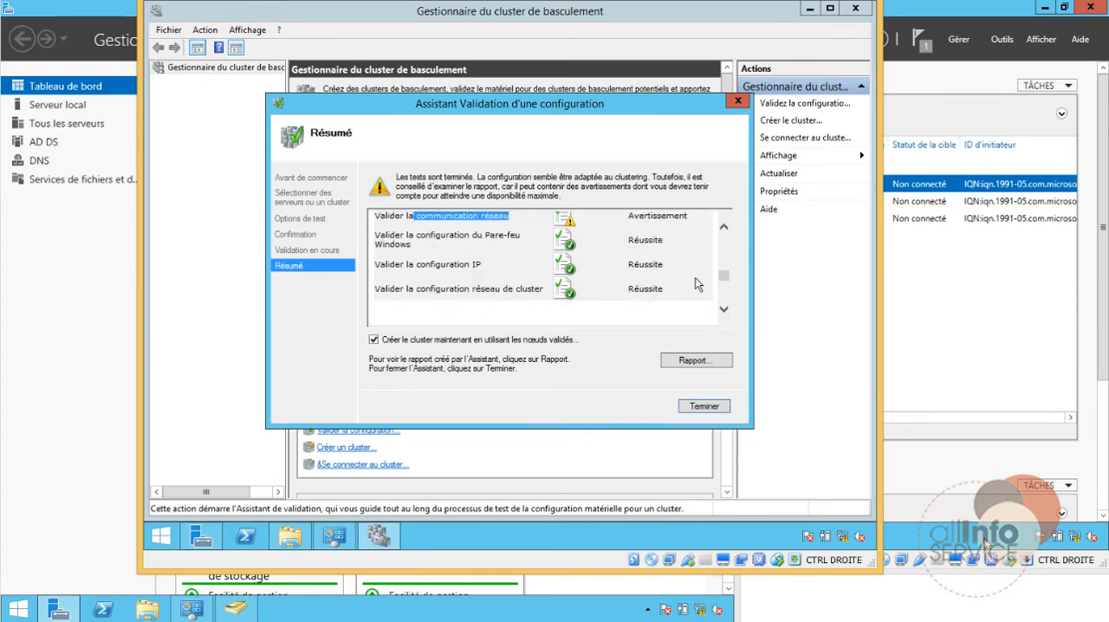
scroll(728, 291, "down", 5)
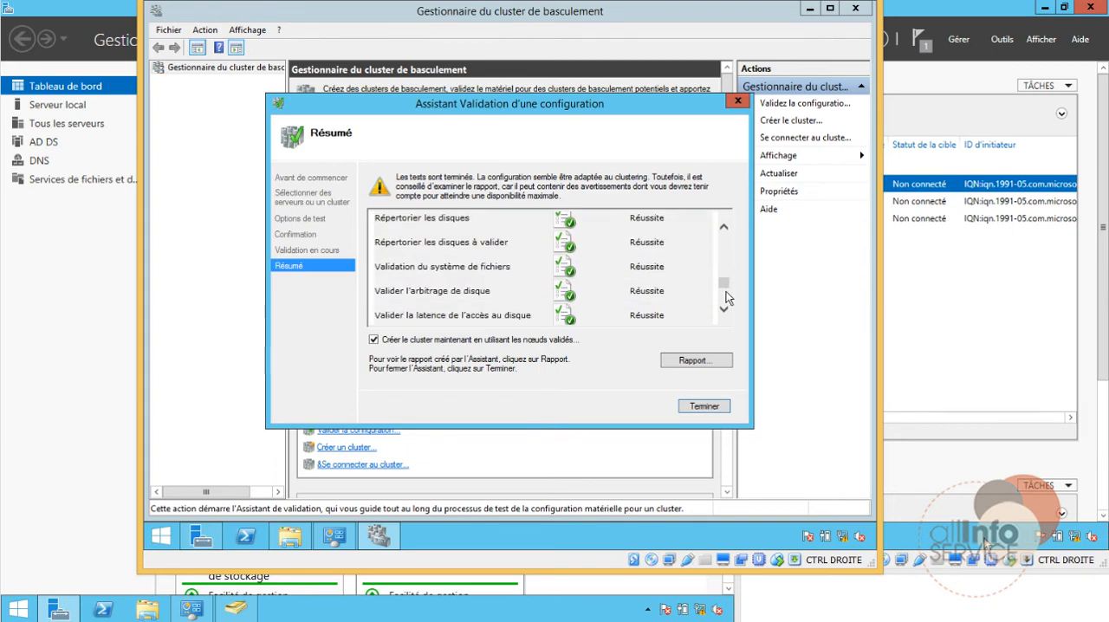
scroll(725, 297, "down", 10)
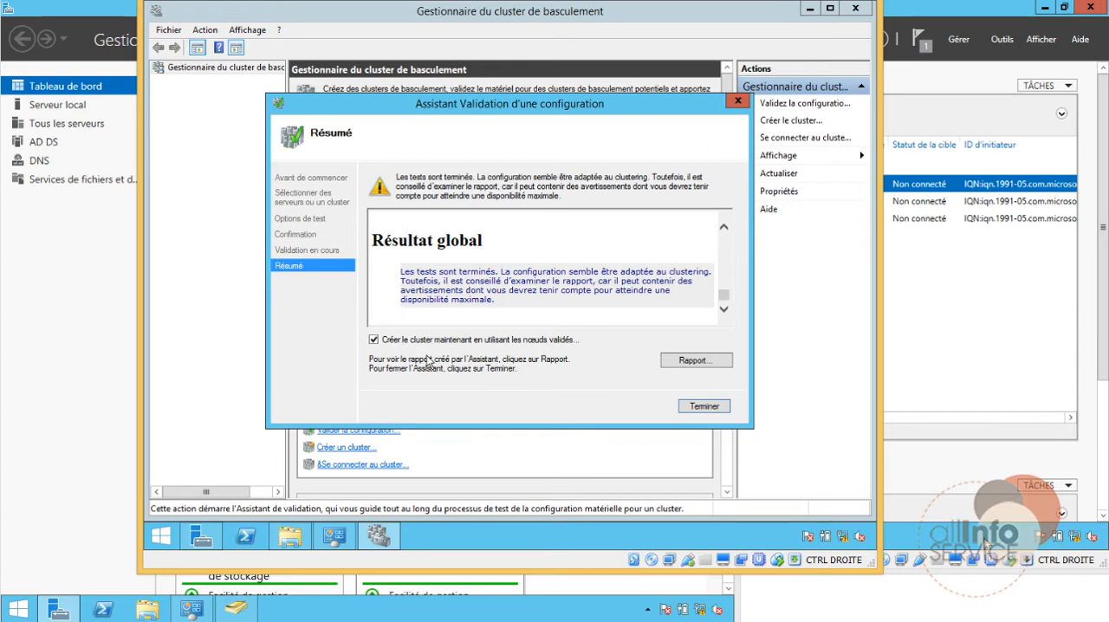
left_click(386, 343)
left_click(737, 101)
Step: Check the network adapter settings (Réseau) of the NLB-01 virtual machine and cancel without changing them
left_click(308, 6)
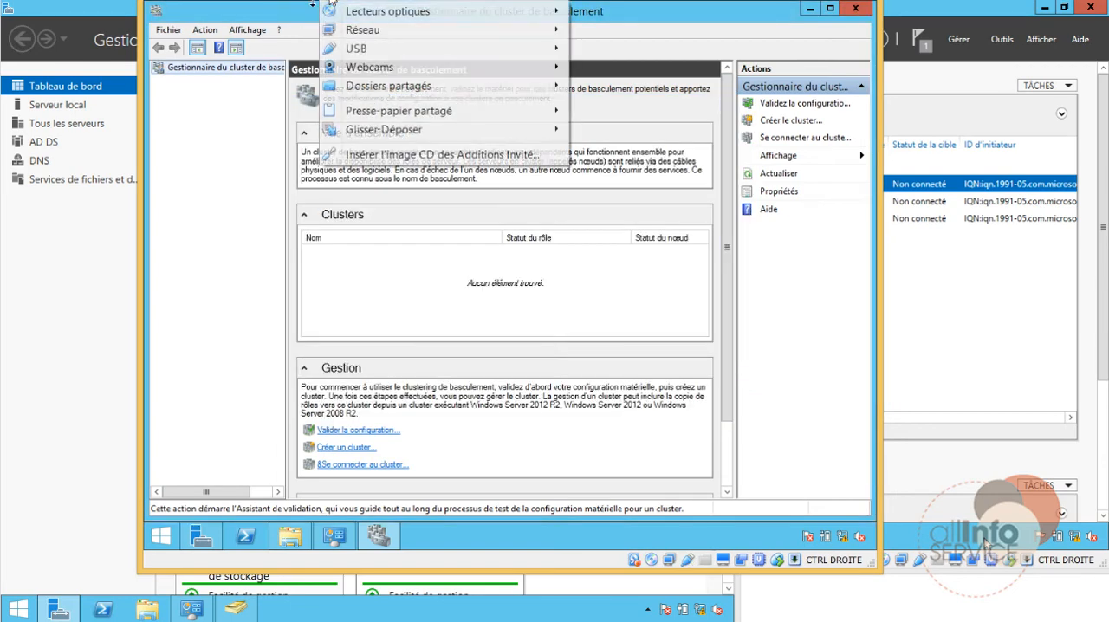
mouse_move(364, 29)
left_click(586, 33)
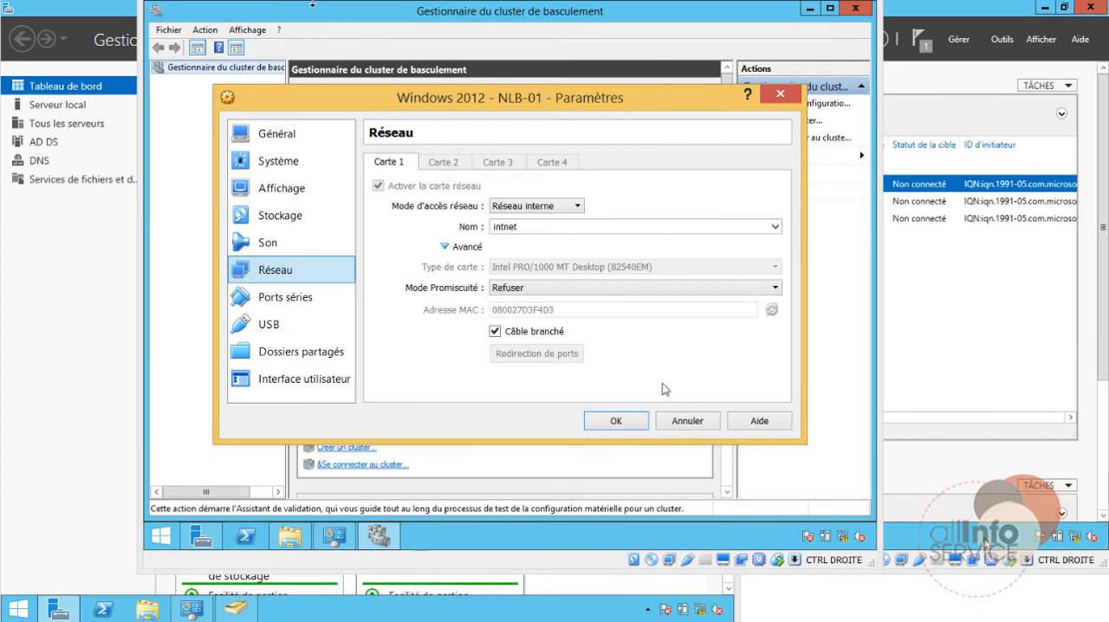
left_click(687, 421)
Step: Close the failover cluster manager and Server Manager on NLB-01, and shut the server down with the reason Autre (non planifié)
left_click(855, 7)
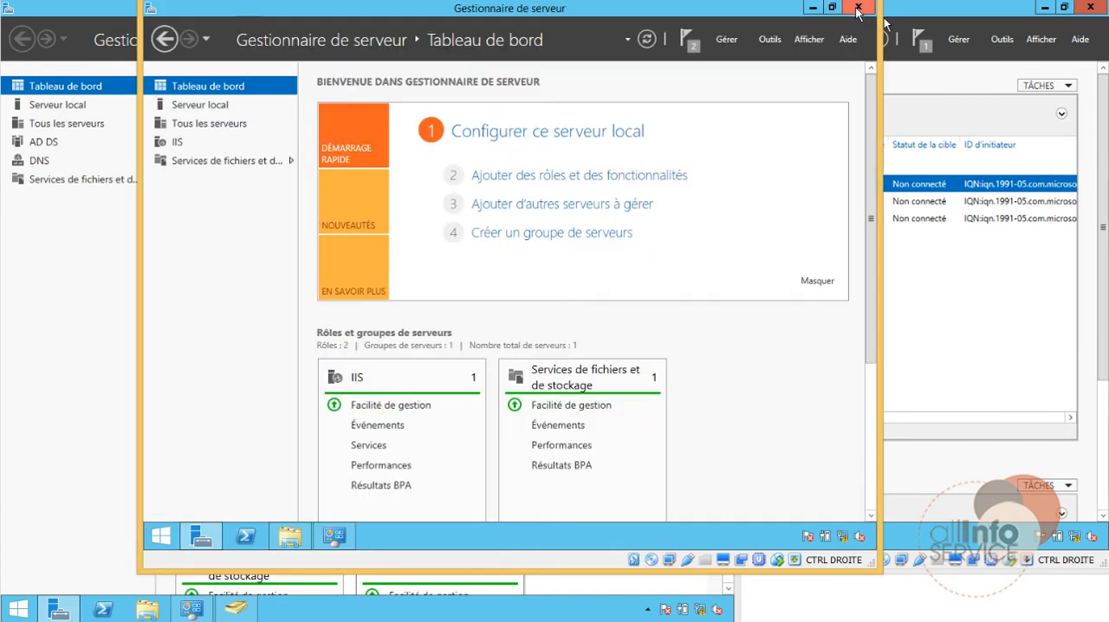
left_click(855, 8)
right_click(161, 536)
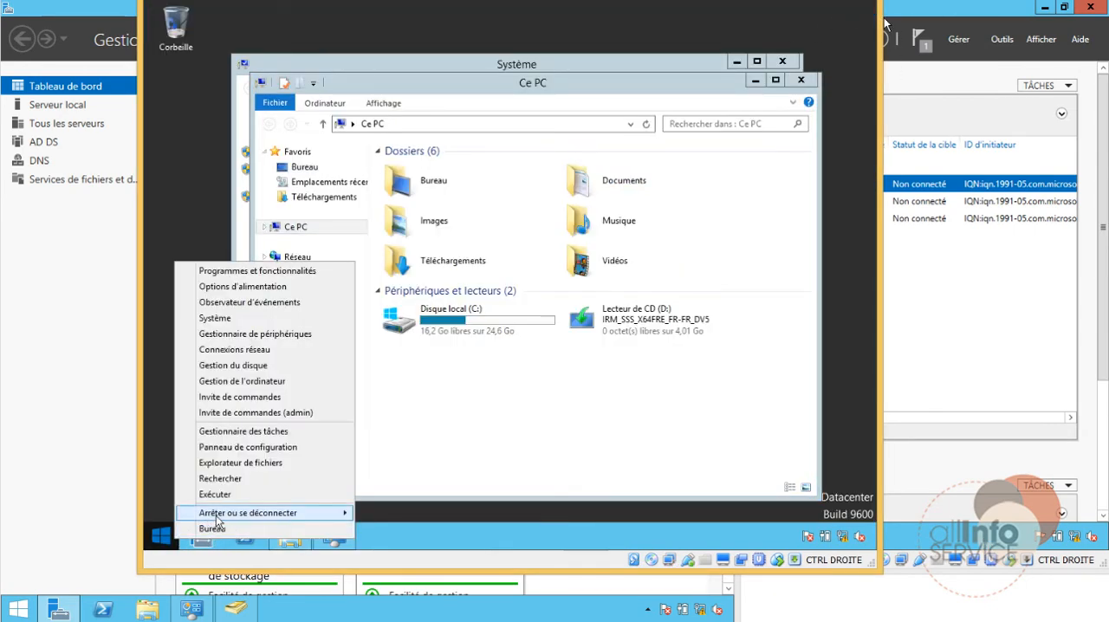
mouse_move(220, 515)
left_click(395, 512)
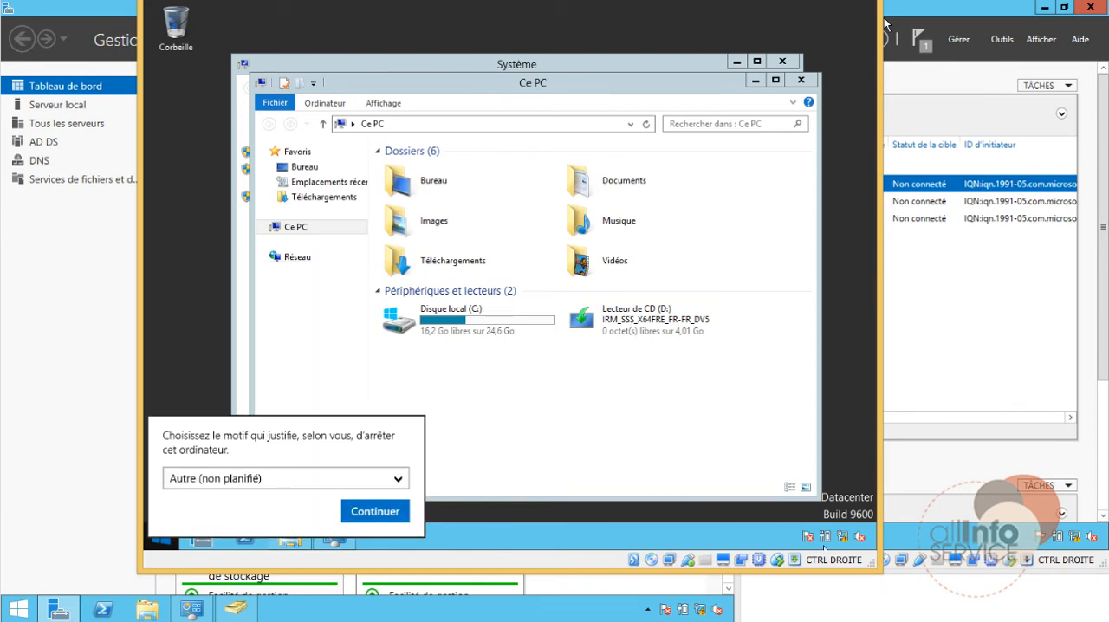
left_click(373, 510)
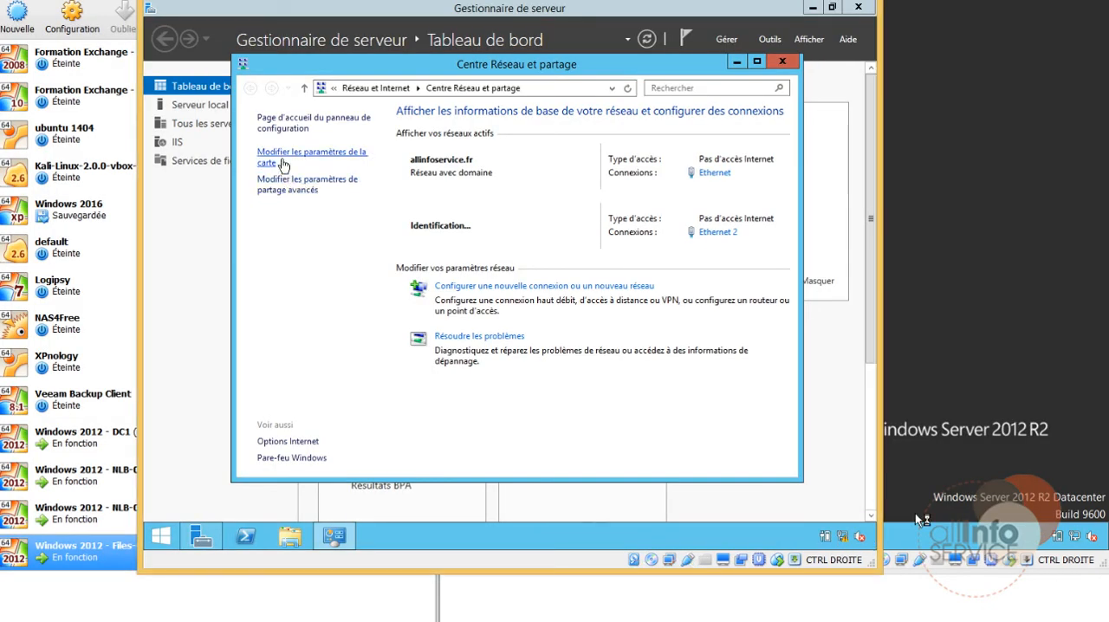
Step: Open the TCP/IPv4 properties of the Ethernet 2 adapter on NLB-01 from its network connections
left_click(283, 165)
left_click(506, 163)
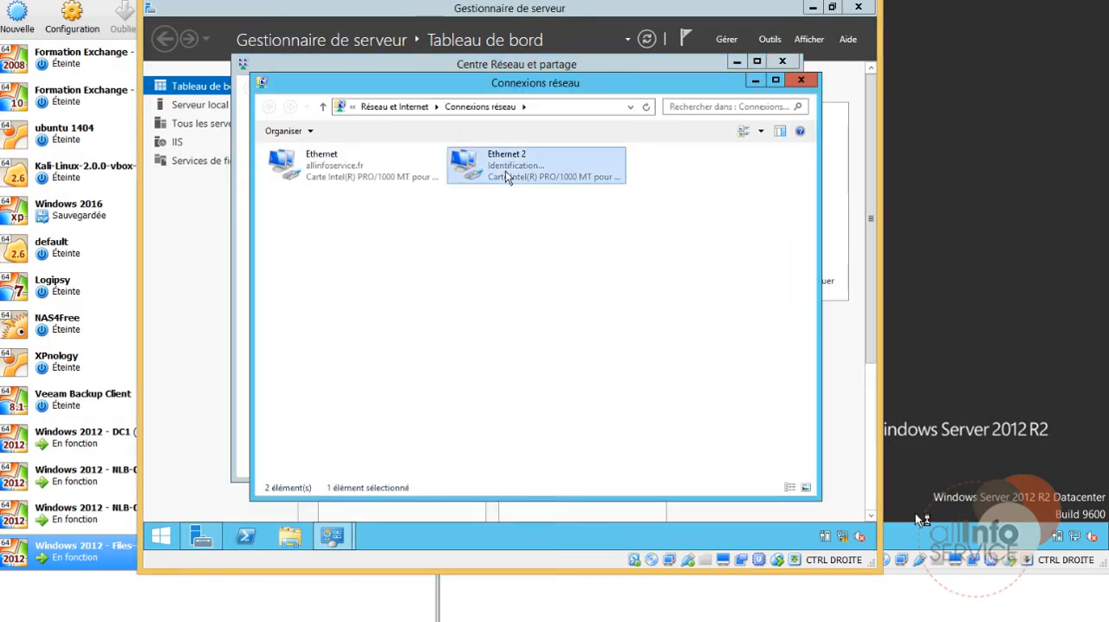
right_click(506, 171)
left_click(540, 299)
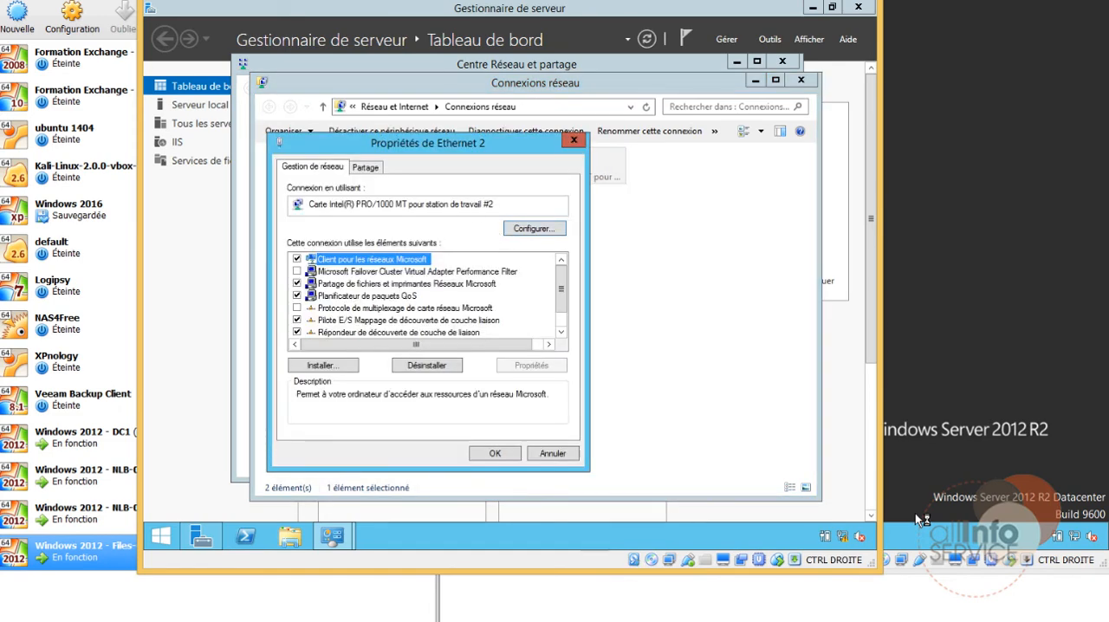
scroll(418, 336, "down", 1)
double_click(419, 333)
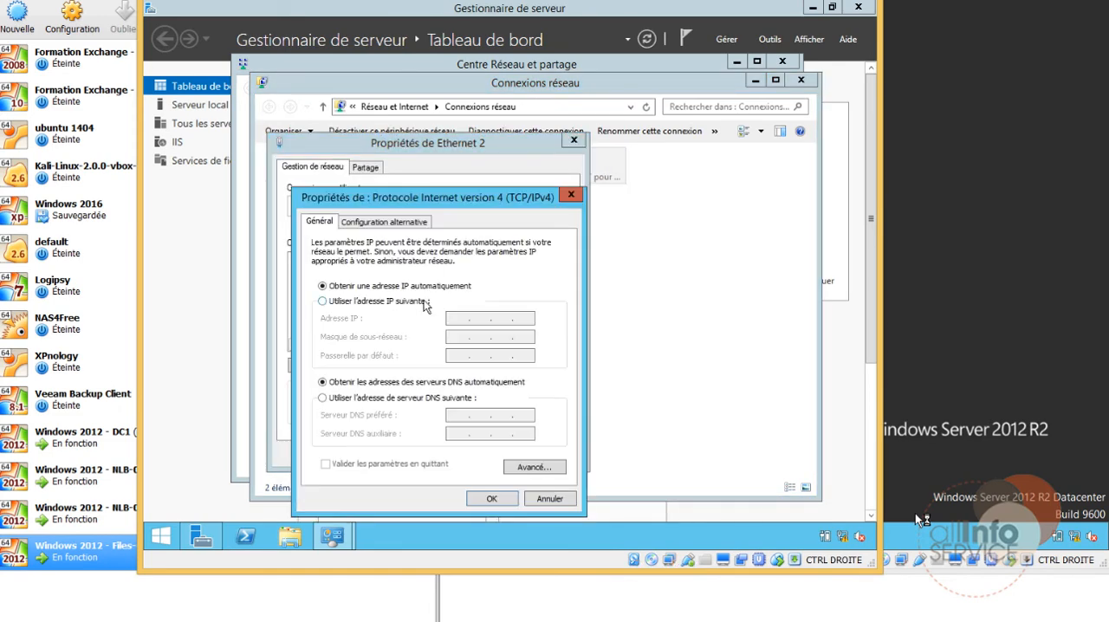
Step: Assign Ethernet 2 on NLB-01 the static IP address 172.16.0.1 with its default subnet mask, apply it, and close the network windows
left_click(427, 301)
type("17")
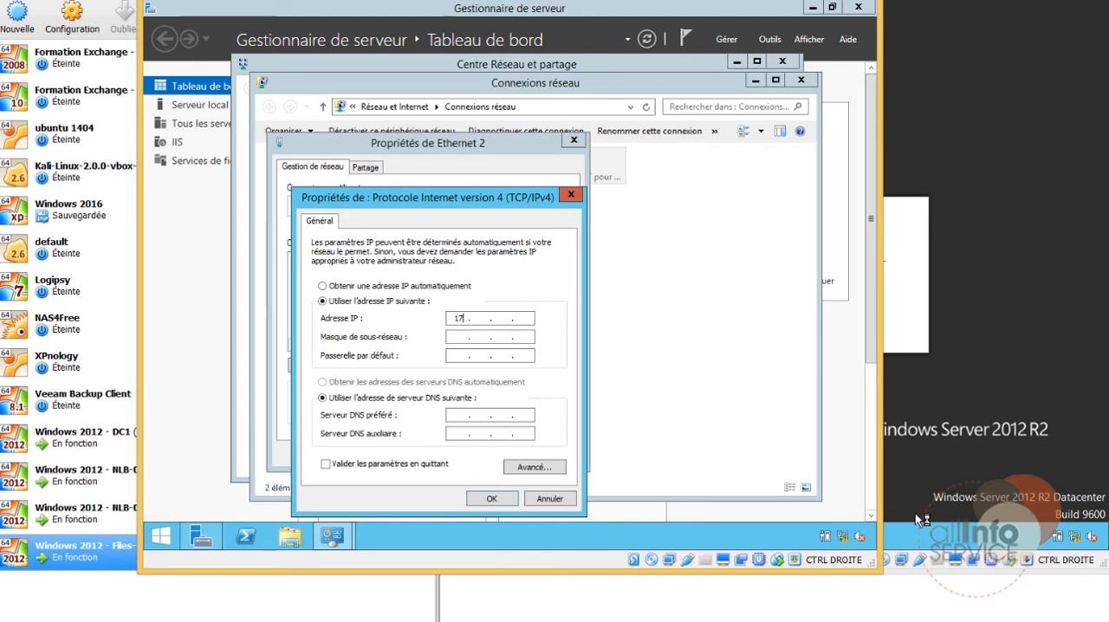
type("2 . 16 . 0 . 2")
key("BackSpace")
type("1")
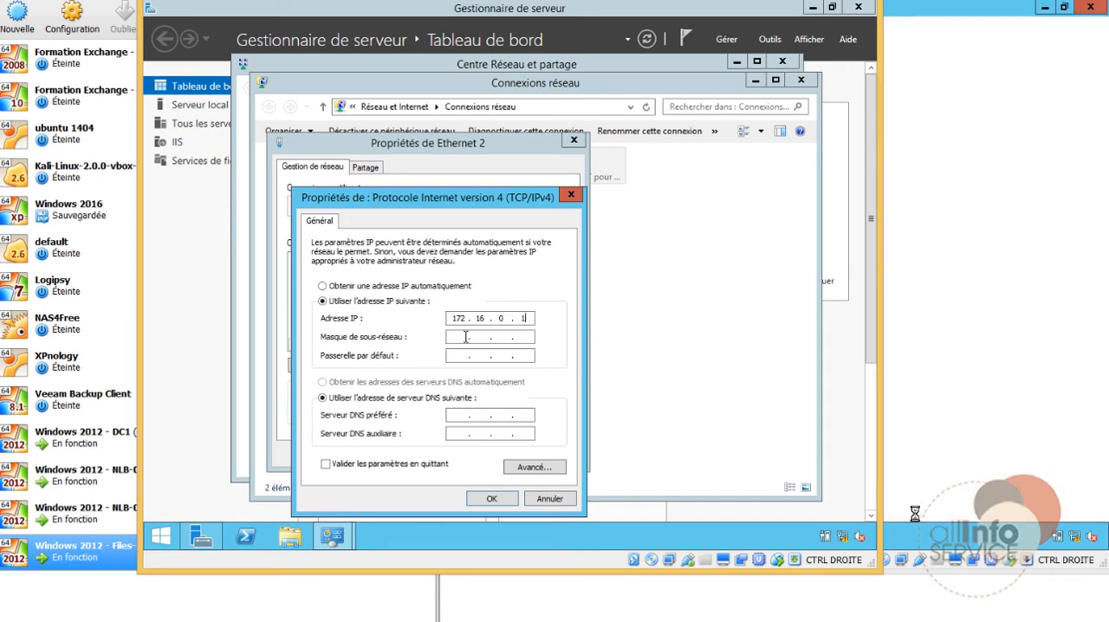
left_click(466, 336)
left_click(491, 499)
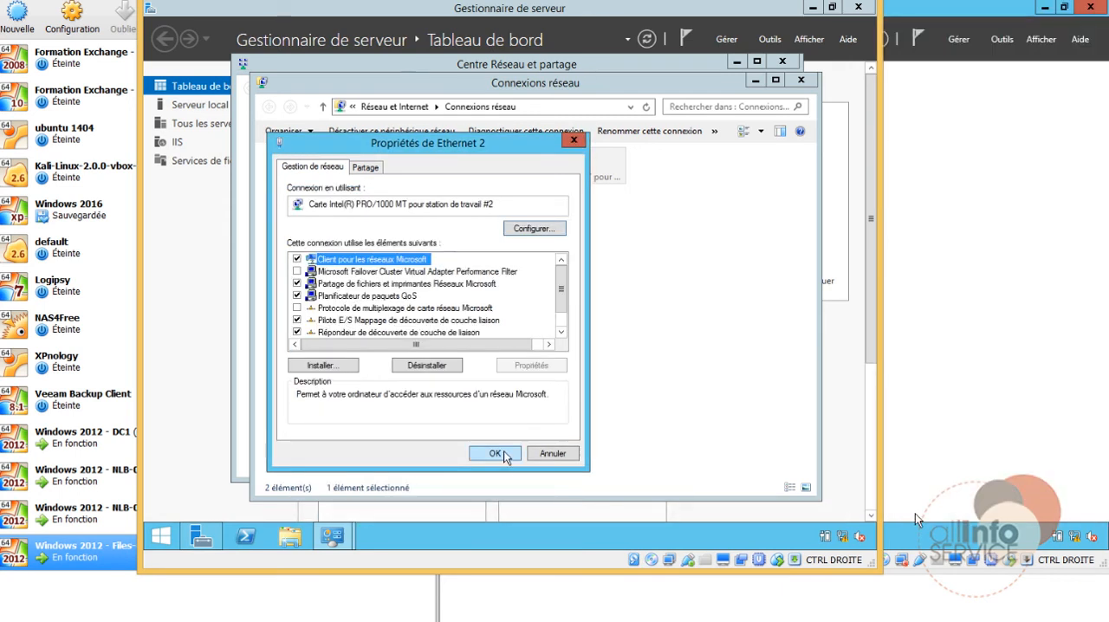
left_click(500, 453)
left_click(800, 80)
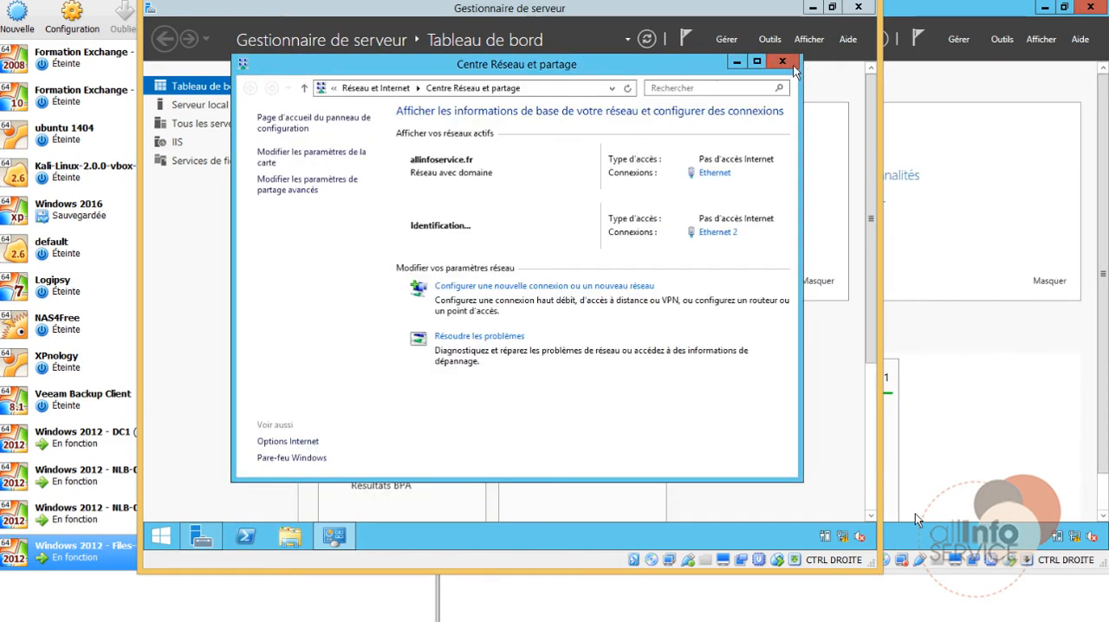
left_click(860, 50)
Step: Switch to NLB-02 and open the TCP/IPv4 properties of its Ethernet 2 adapter
left_click(994, 511)
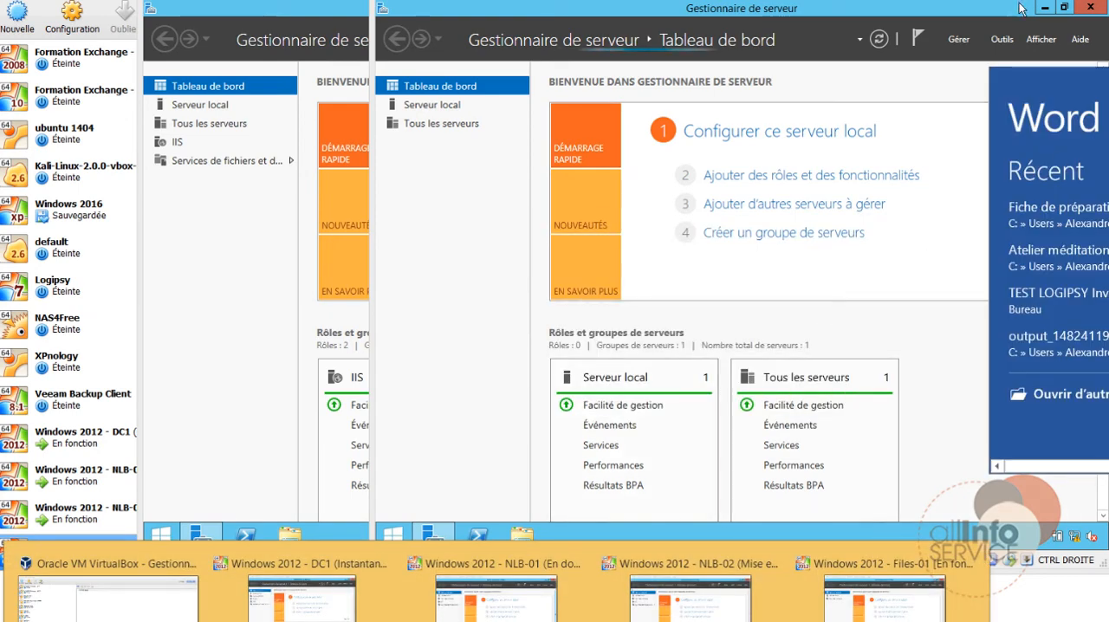
left_click(963, 130)
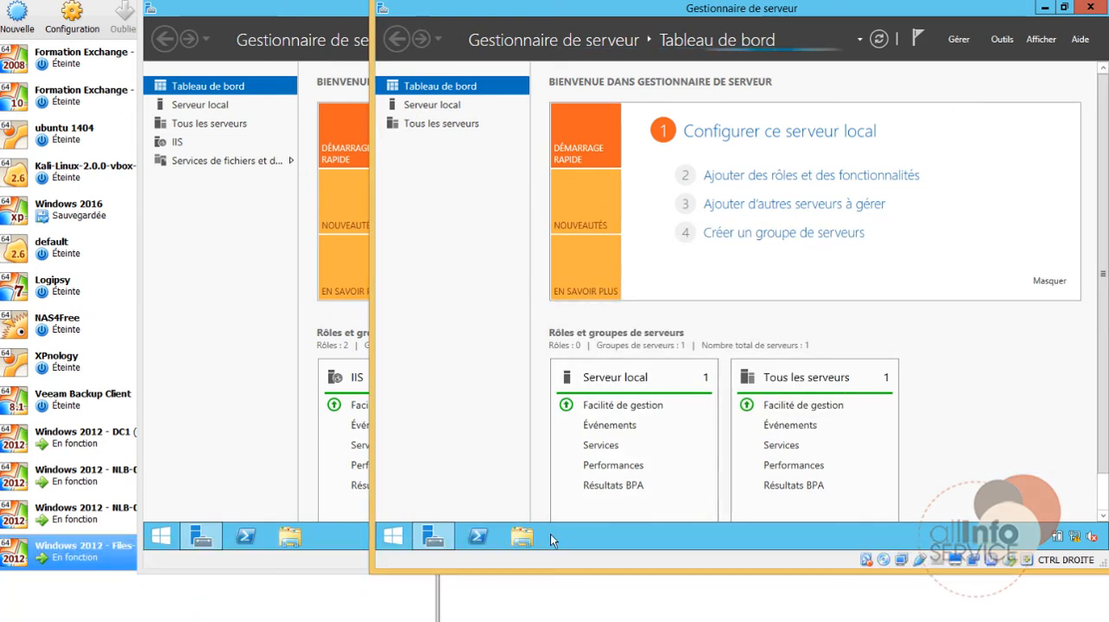
left_click(497, 620)
left_click(679, 561)
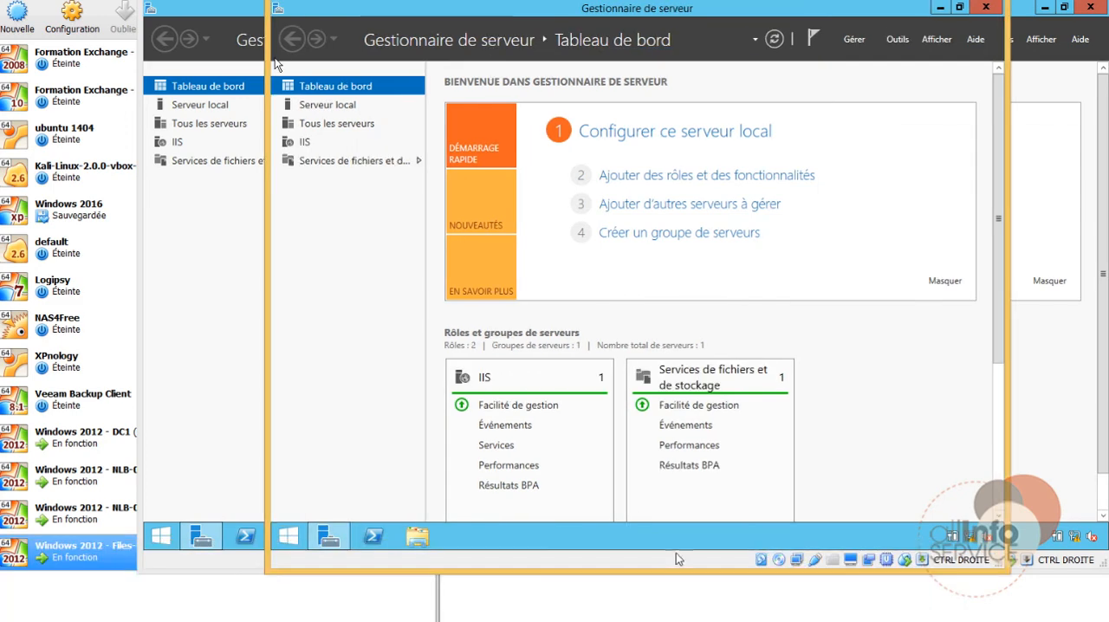
right_click(970, 541)
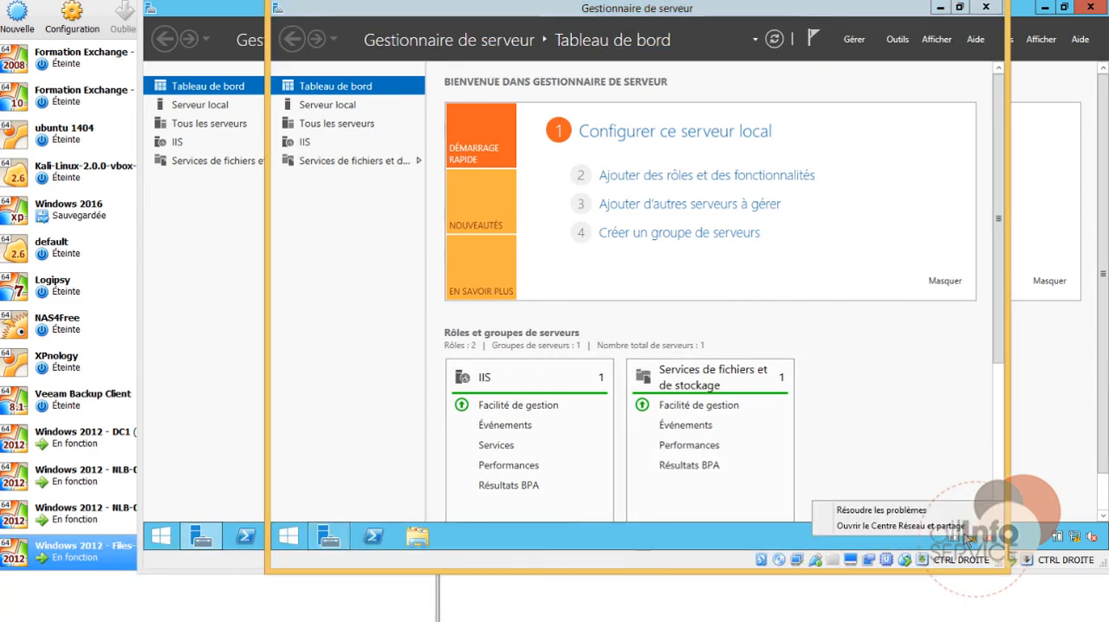
left_click(897, 524)
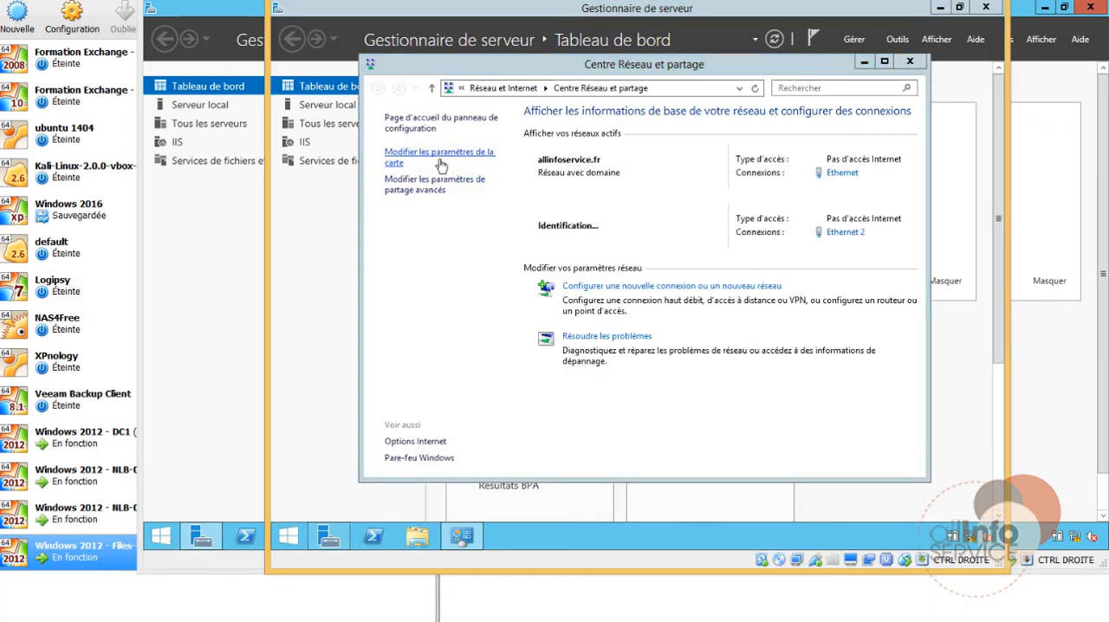
left_click(438, 160)
left_click(609, 169)
right_click(640, 166)
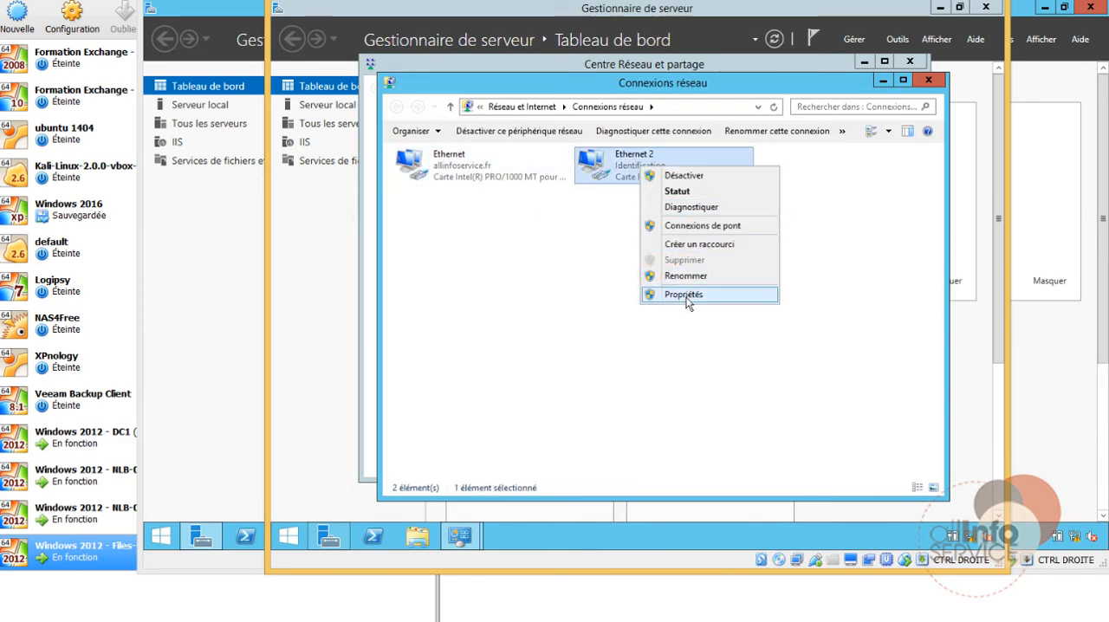
left_click(682, 294)
double_click(589, 333)
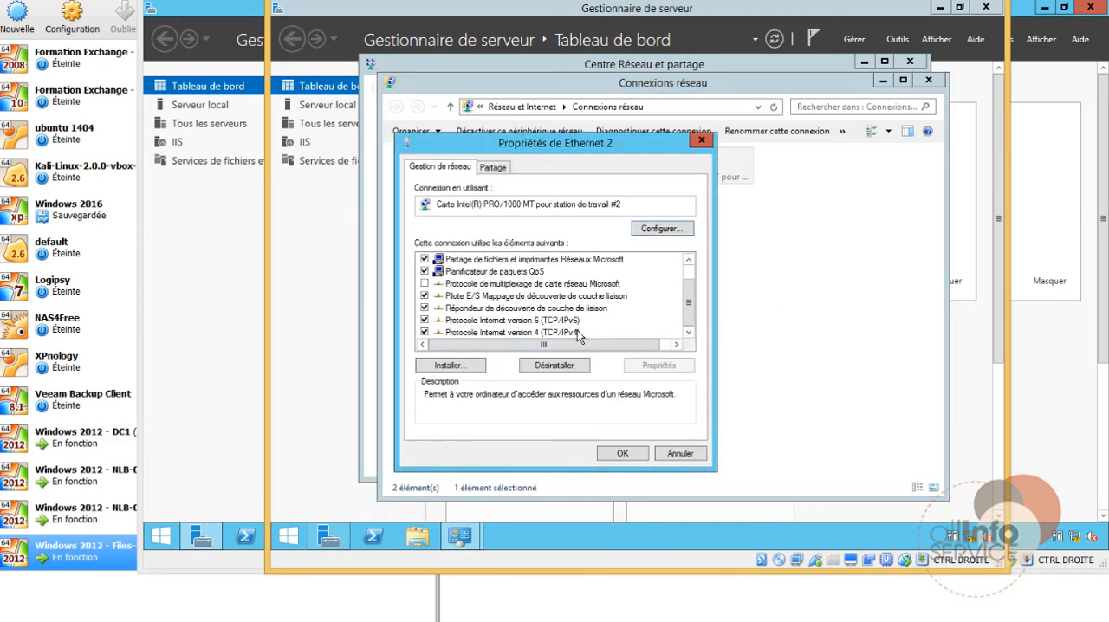
Step: Assign Ethernet 2 on NLB-02 a static IP address beginning with 172 and its default subnet mask, apply it, and close the network windows
left_click(549, 302)
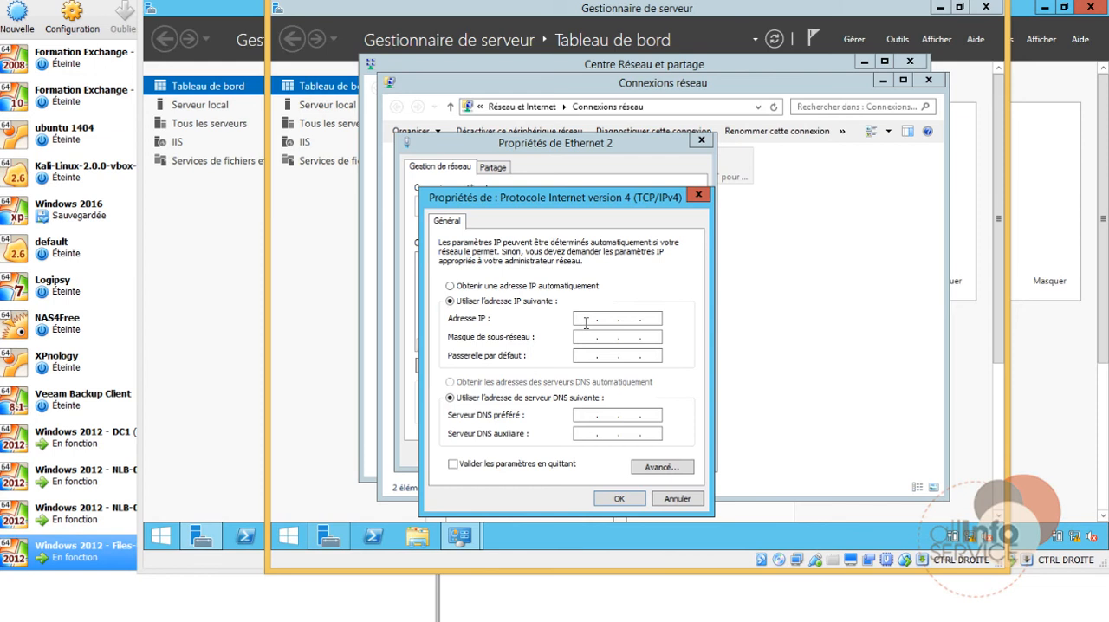
left_click(588, 319)
type("172 . 16 . 0 . 2")
left_click(594, 336)
left_click(617, 499)
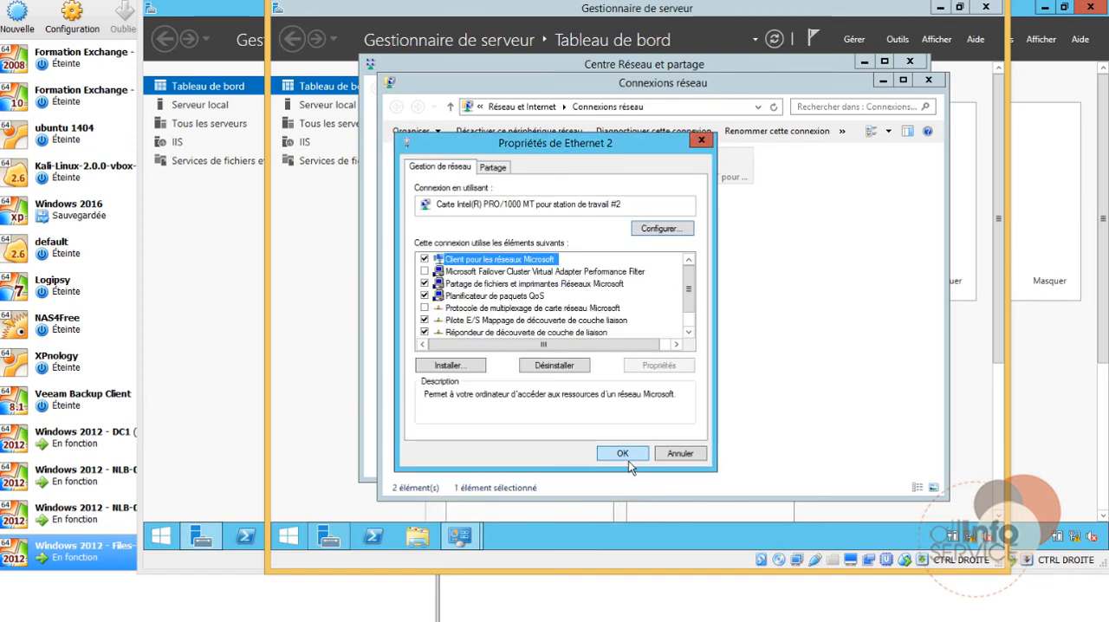
left_click(623, 452)
left_click(928, 80)
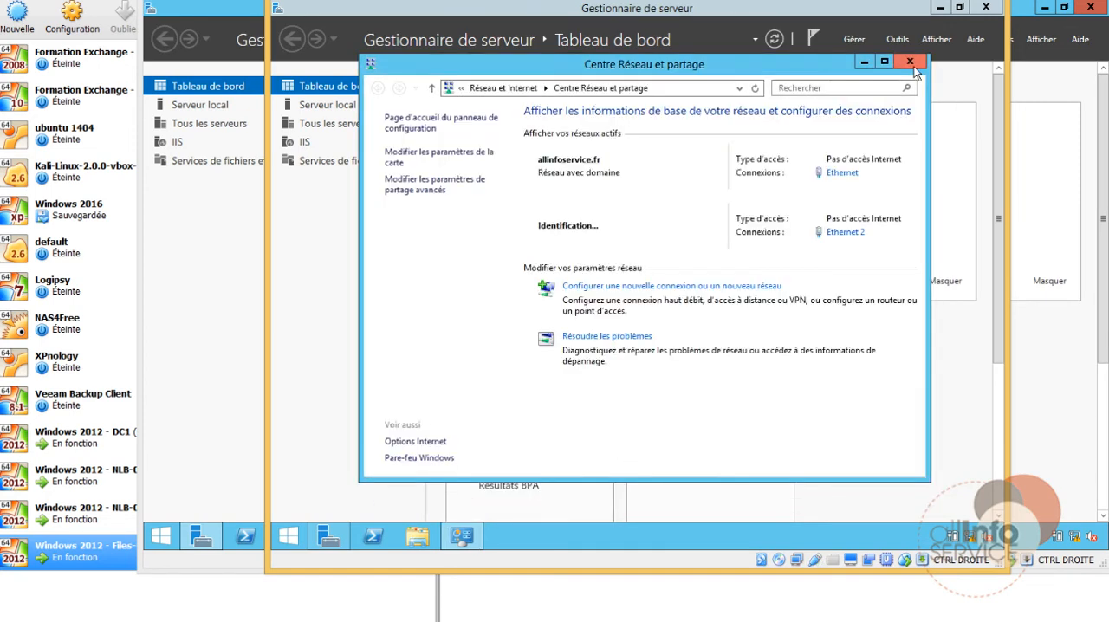
left_click(909, 61)
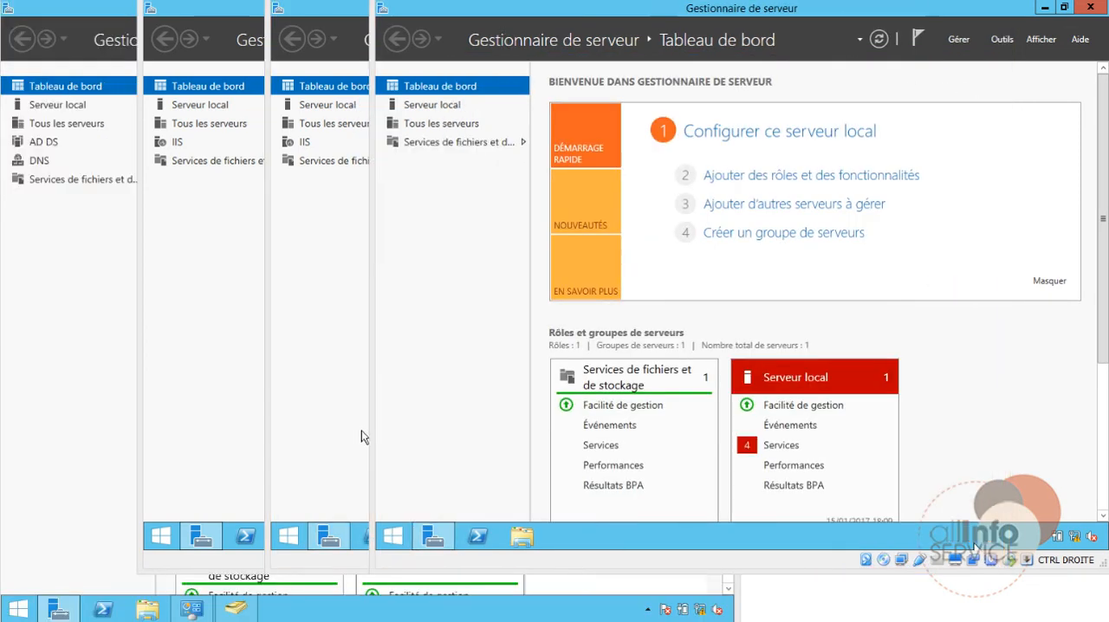
Step: Switch to the first IIS node, open Failover Cluster Manager and start the configuration validation wizard up to its server selection
left_click(246, 389)
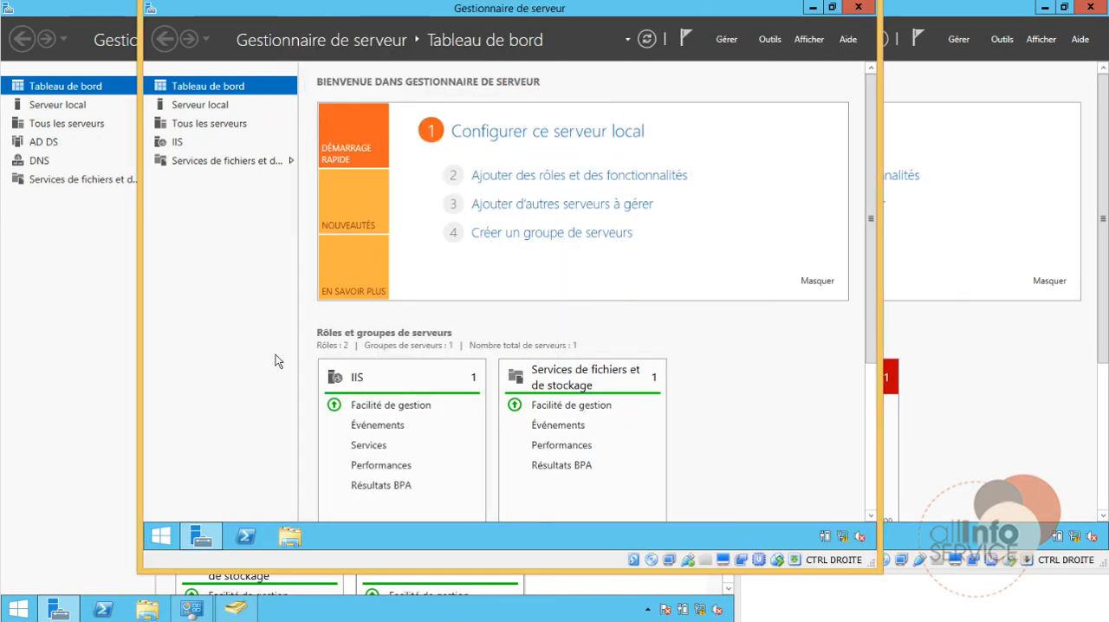
left_click(769, 40)
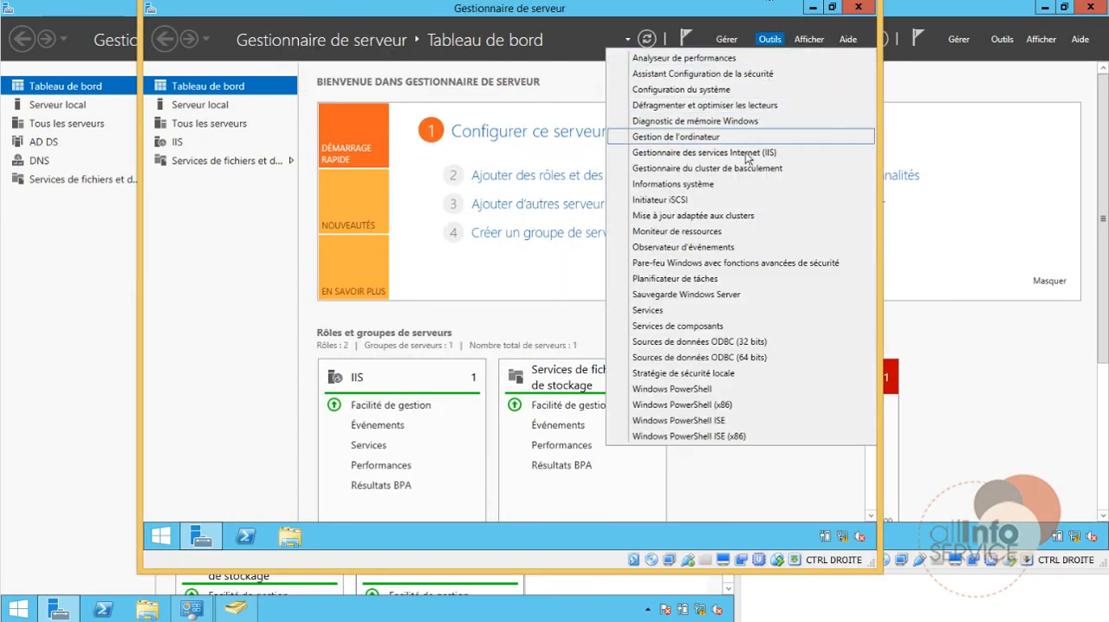
left_click(741, 168)
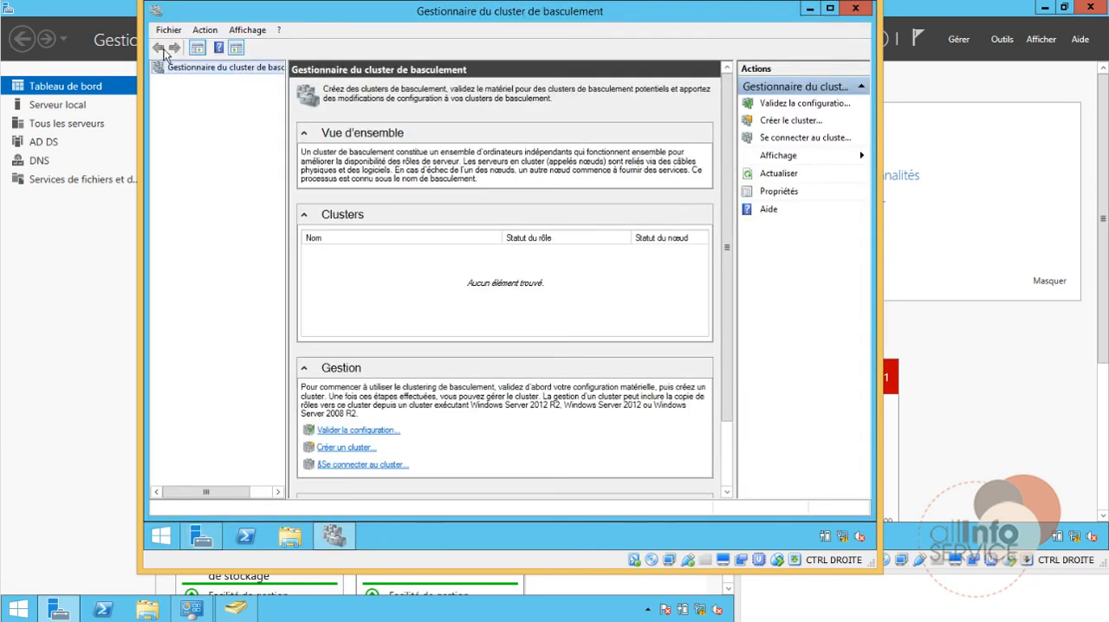
left_click(847, 105)
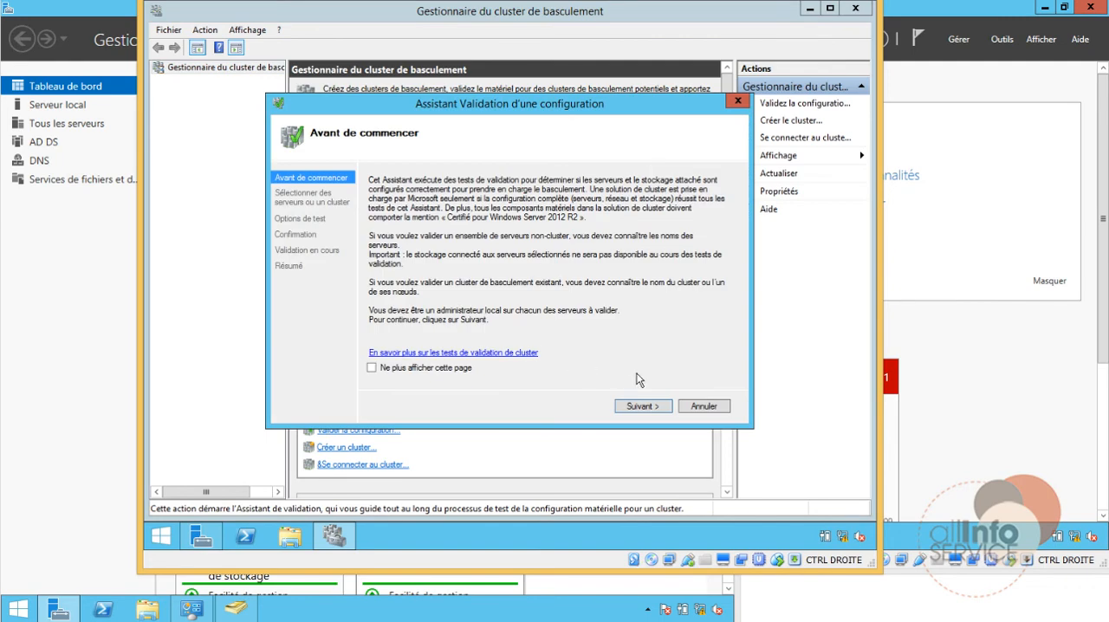
left_click(642, 405)
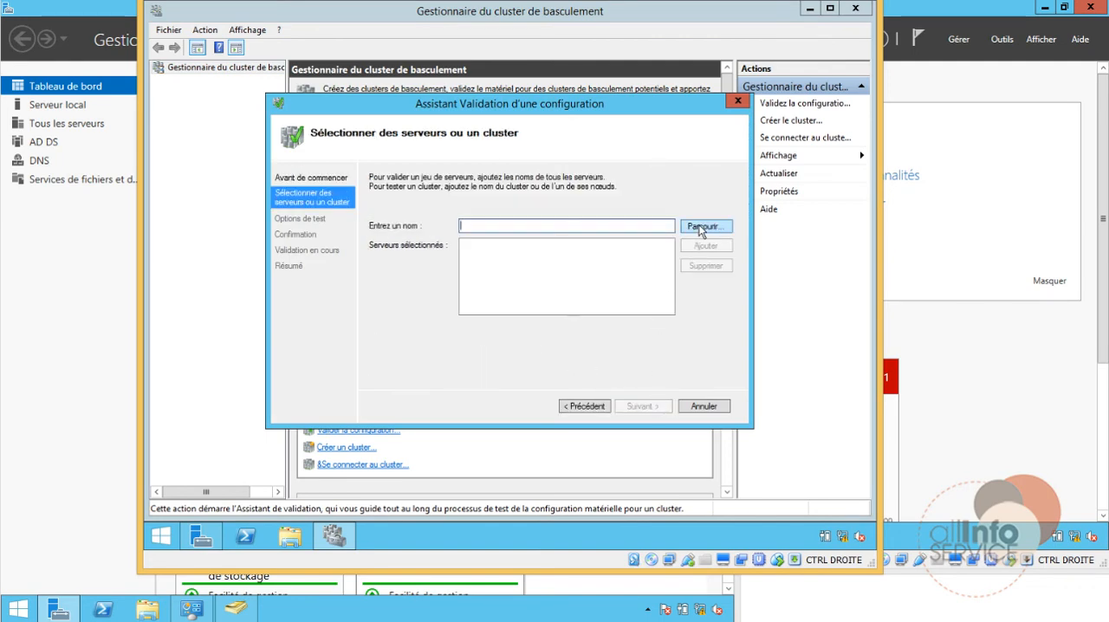
Step: Add the servers nlb-01 and nlb-02 from the domain to the validation and proceed to the test options
left_click(701, 227)
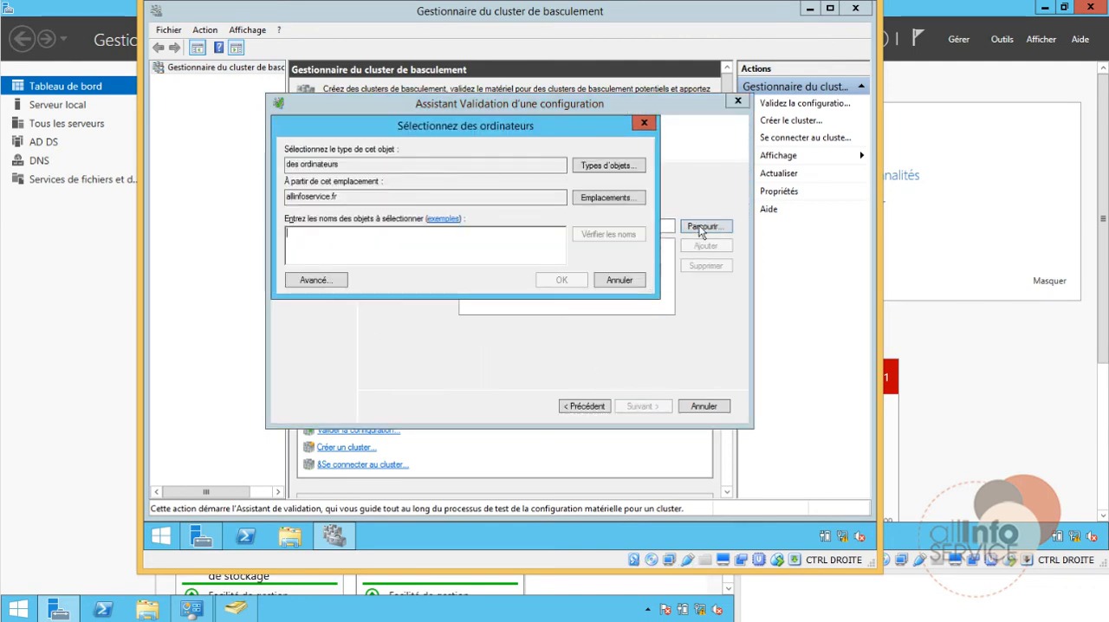
type("n")
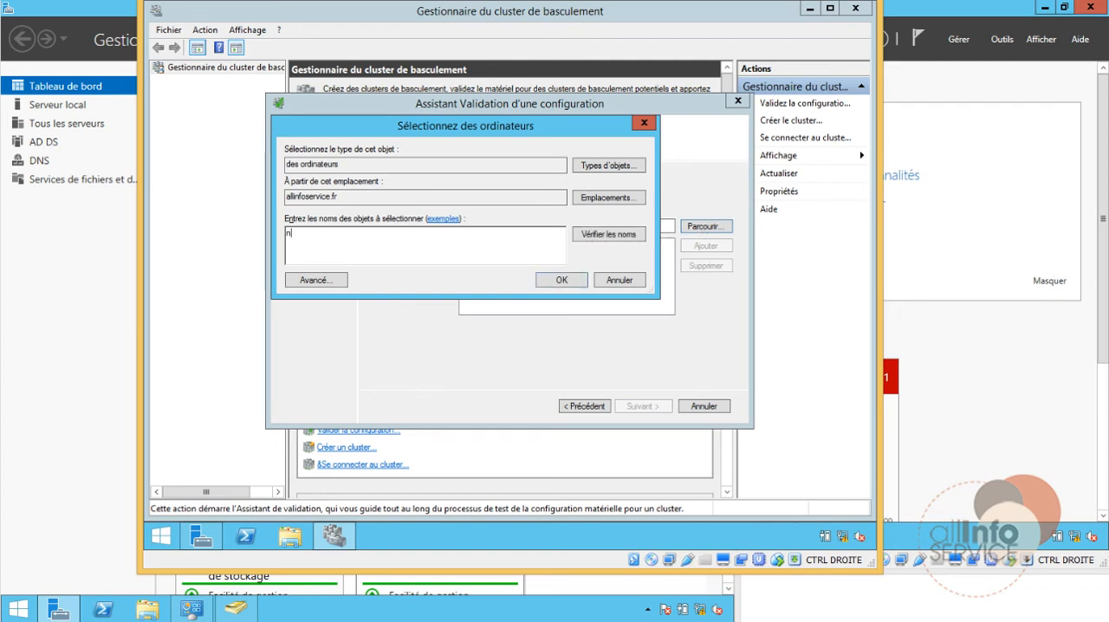
type("lb-01; nlb-02")
left_click(586, 242)
left_click(575, 279)
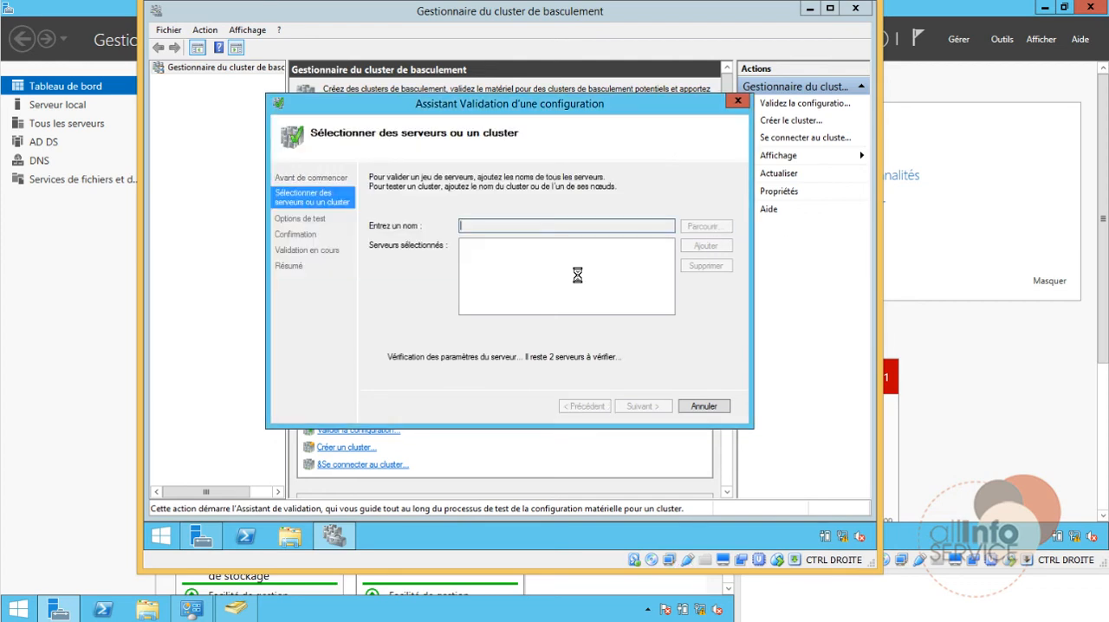
left_click(638, 406)
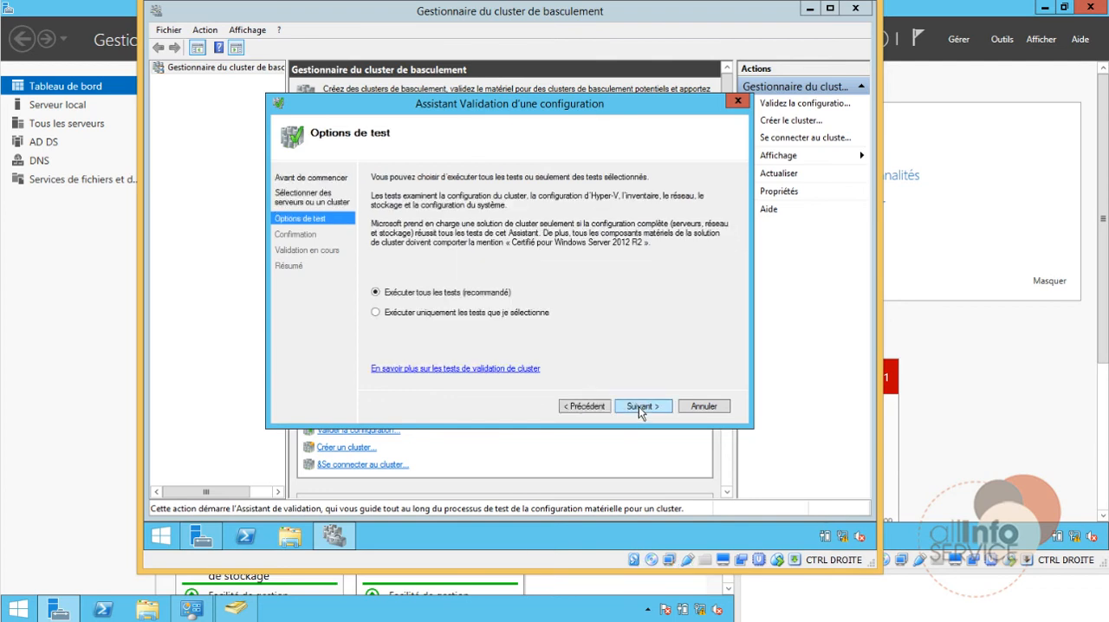
Step: Run all recommended validation tests on both nodes and finish with the option to create the cluster now from the validated nodes
left_click(647, 406)
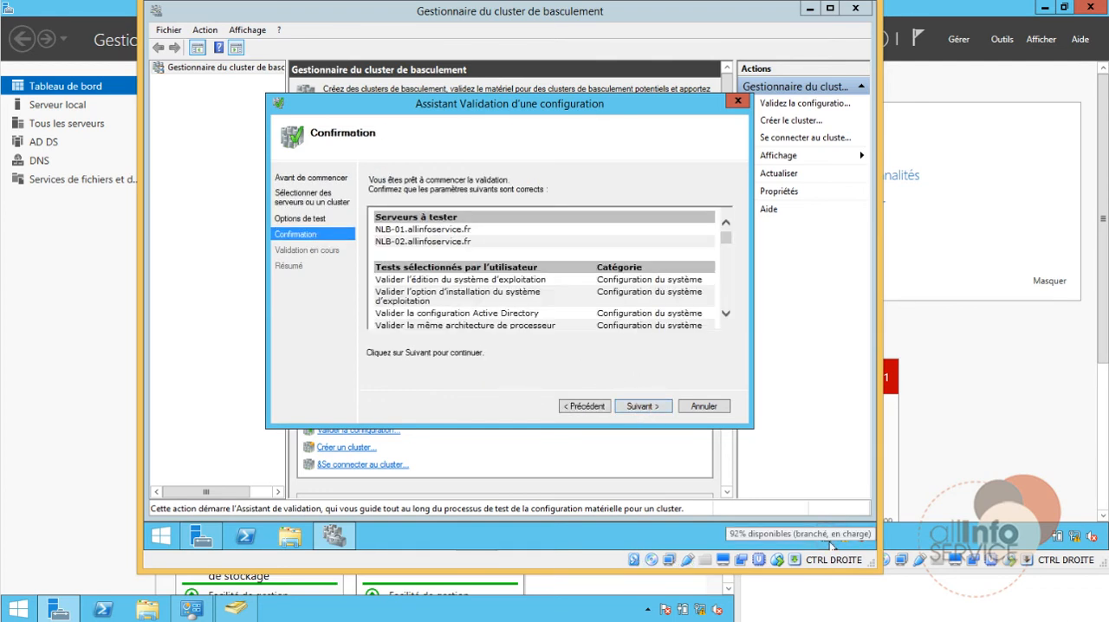
left_click(650, 407)
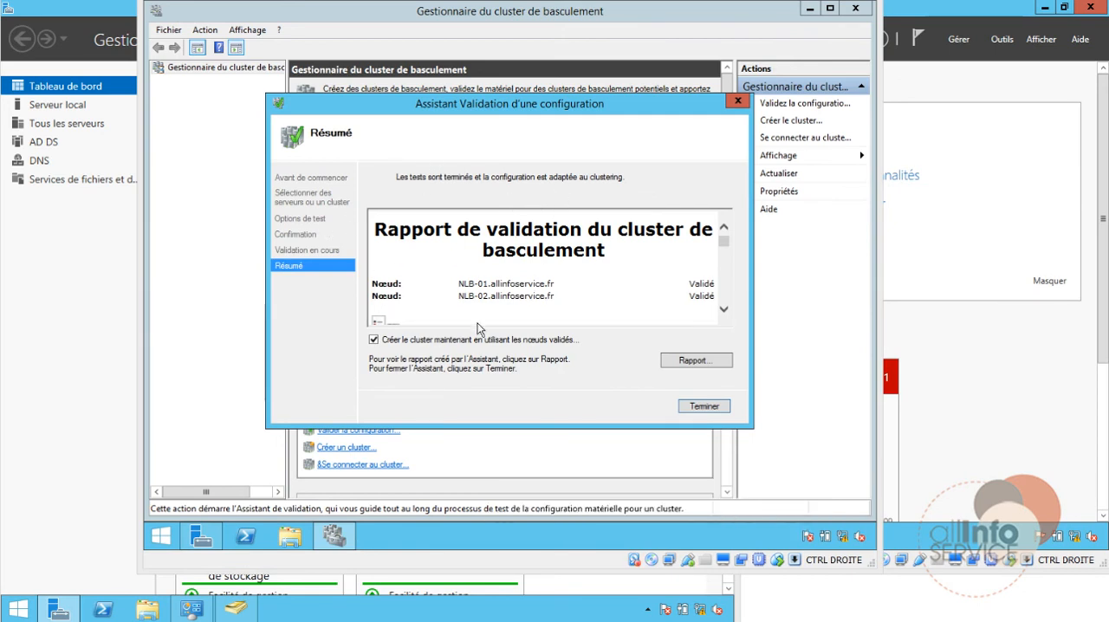
left_click(698, 407)
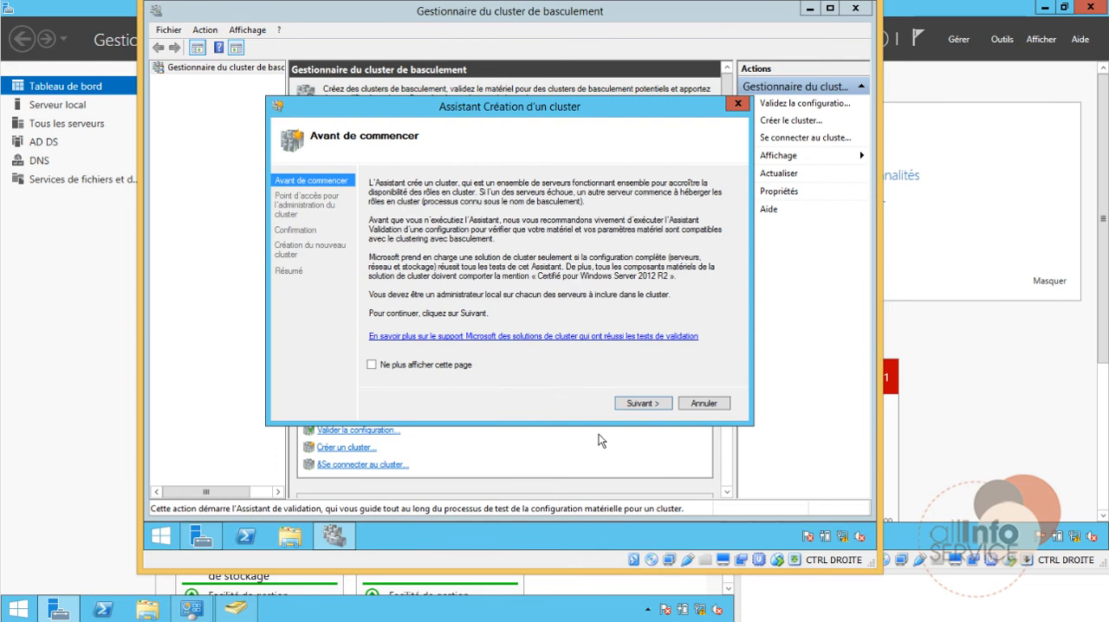
Step: Name the new cluster CLUSTER-IIS and give its administration access point the address 192.168.0.200 on the 192.168.0.0/24 network
left_click(641, 404)
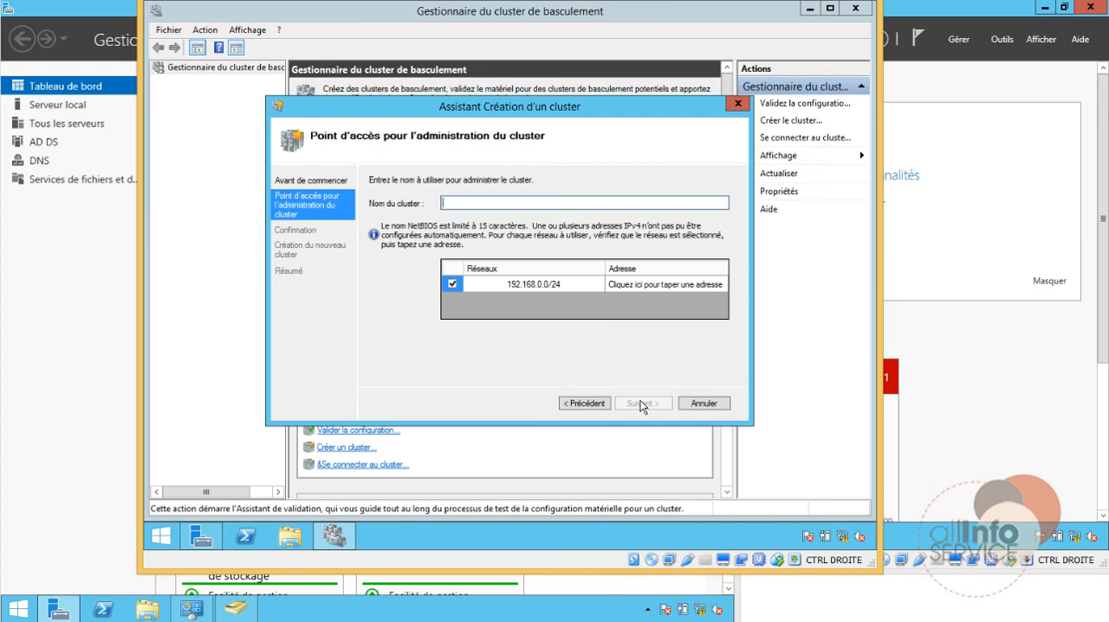
type("CLUSTER-IIS")
left_click(520, 287)
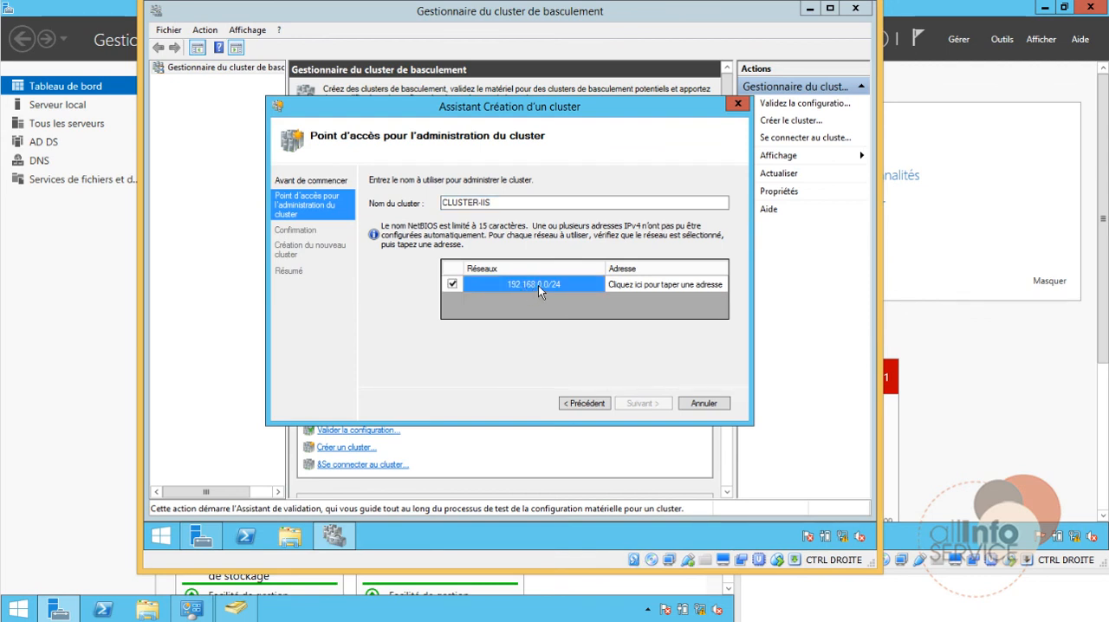
left_click(649, 290)
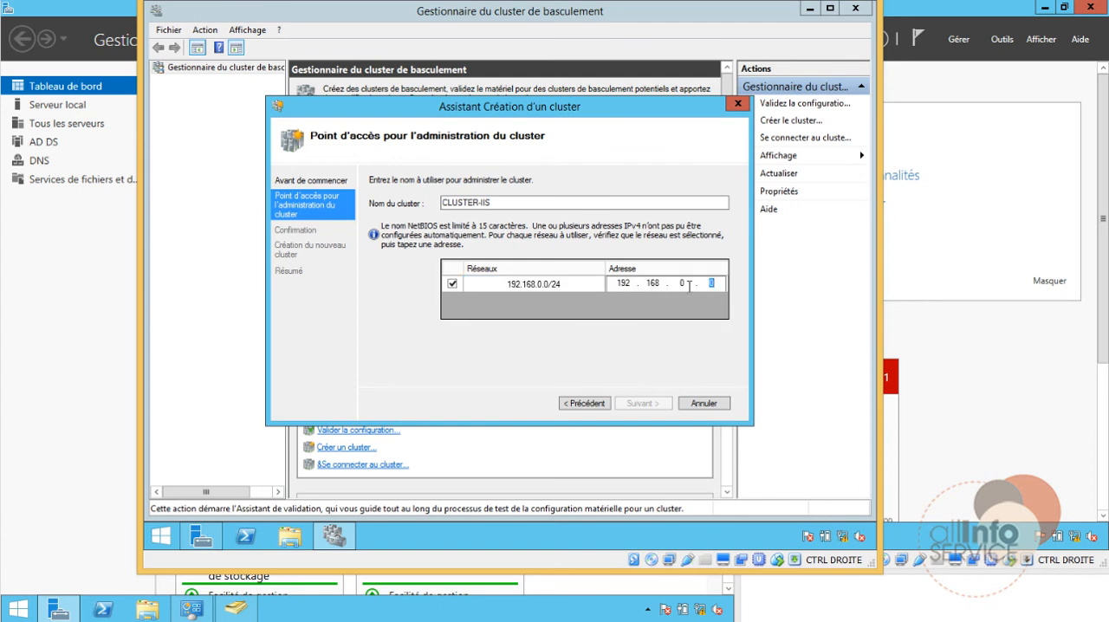
type("200")
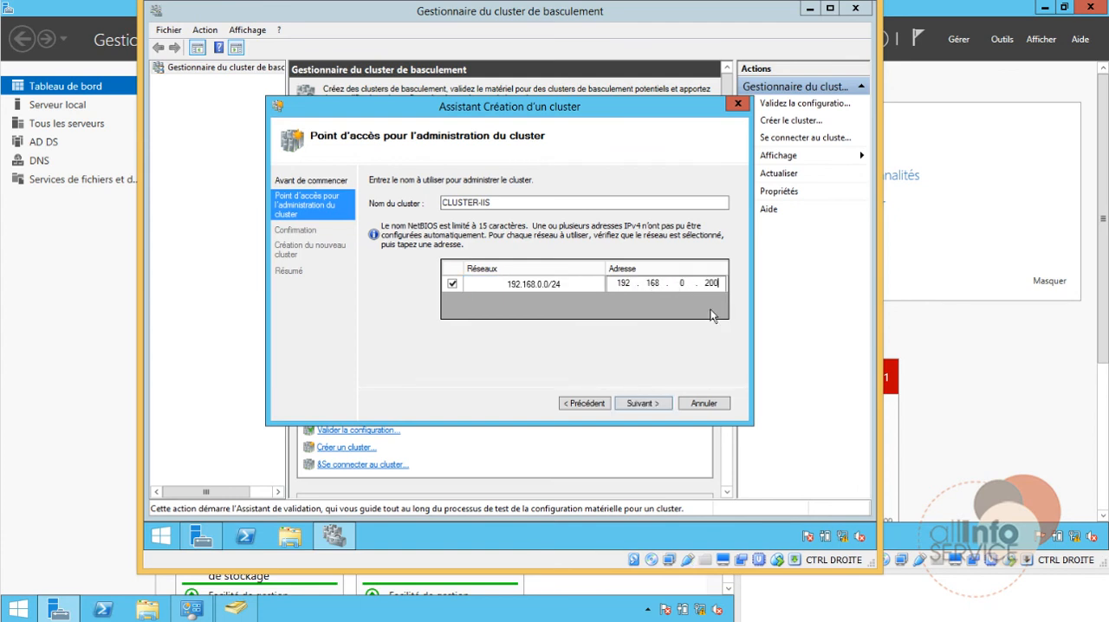
Step: Create the cluster with all available storage added and close the creation wizard
left_click(642, 402)
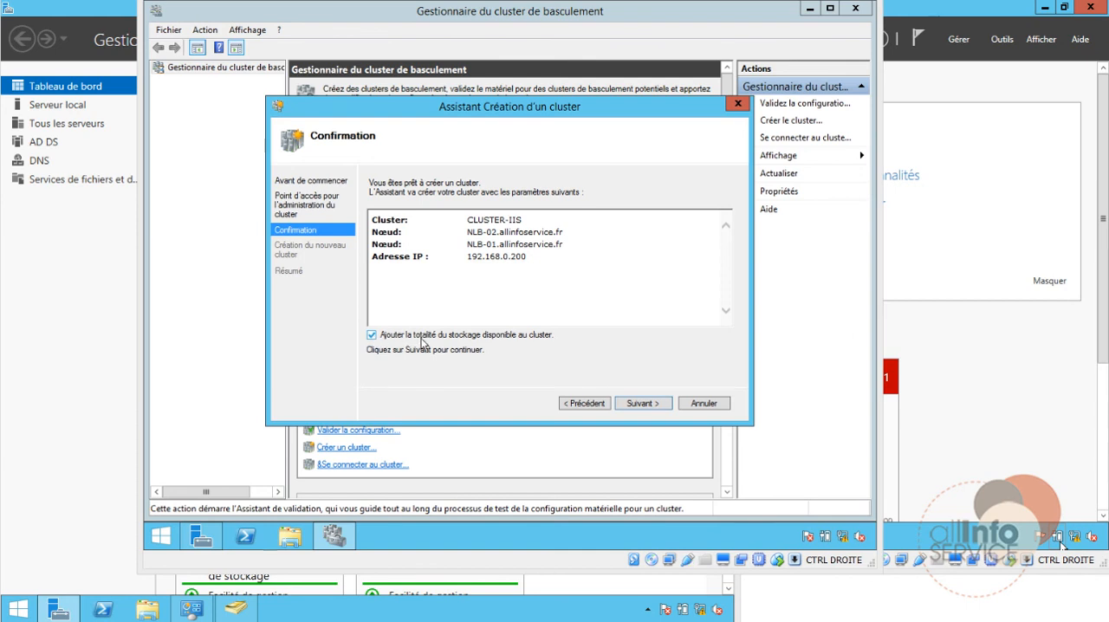
left_click(641, 404)
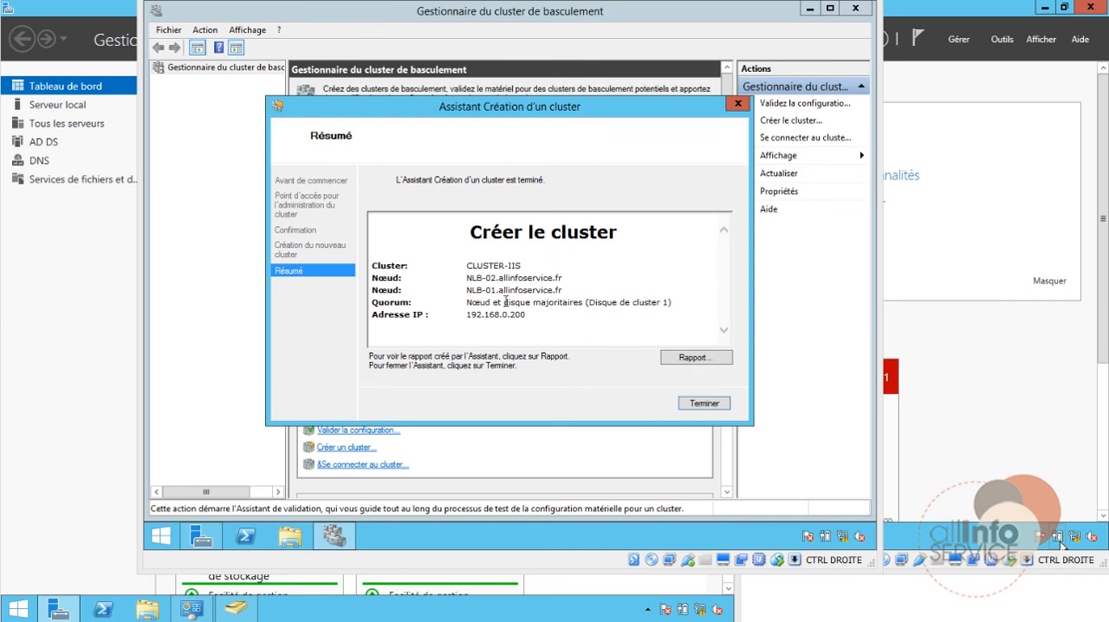
left_click(697, 405)
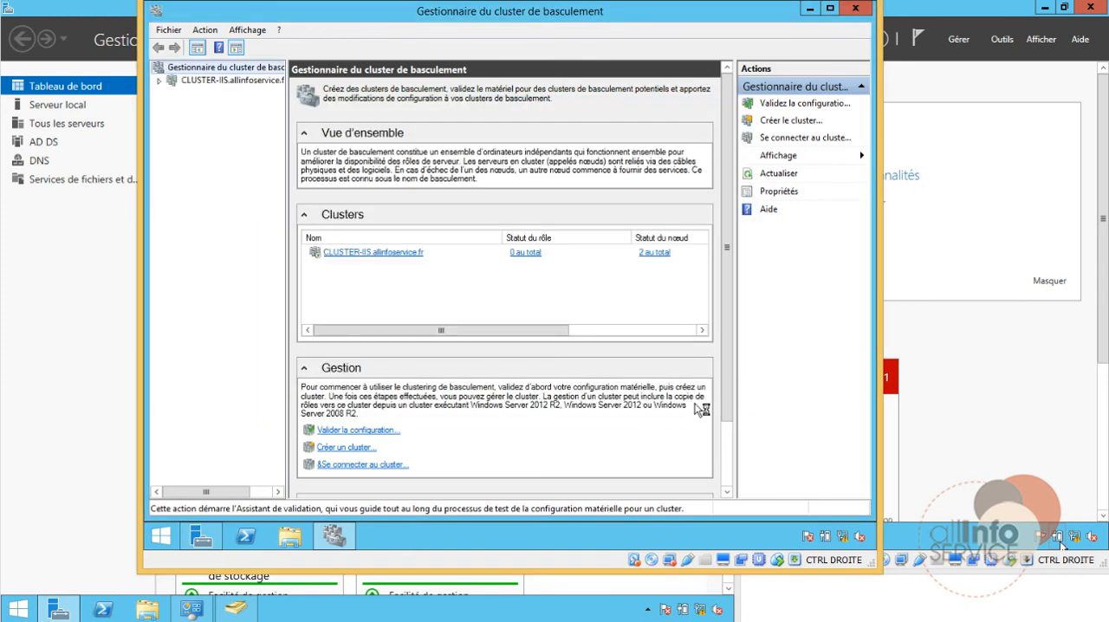